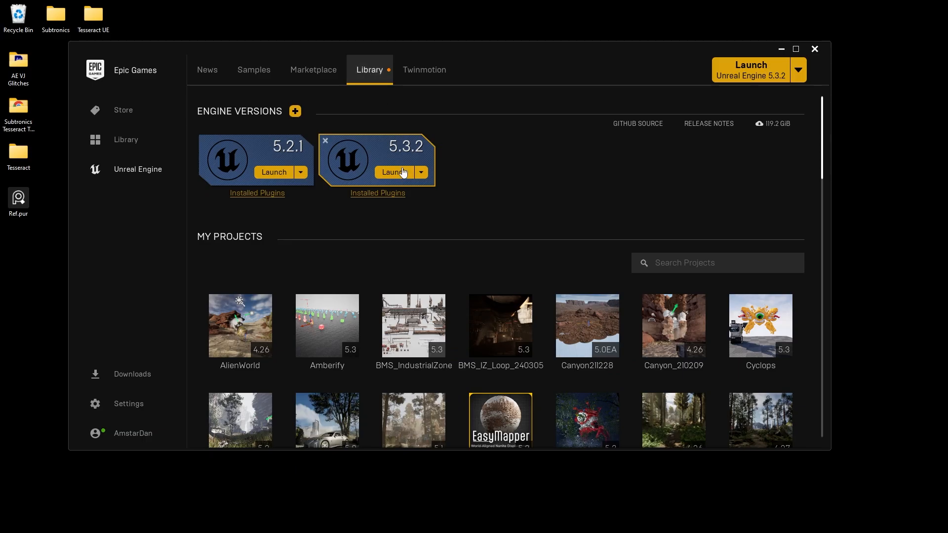
- Launch Unreal Engine 5.3.2 and create a blank Film / Video & Live Events project named SciFi_Tunnel_240312 with Raytracing enabled
left_click(394, 172)
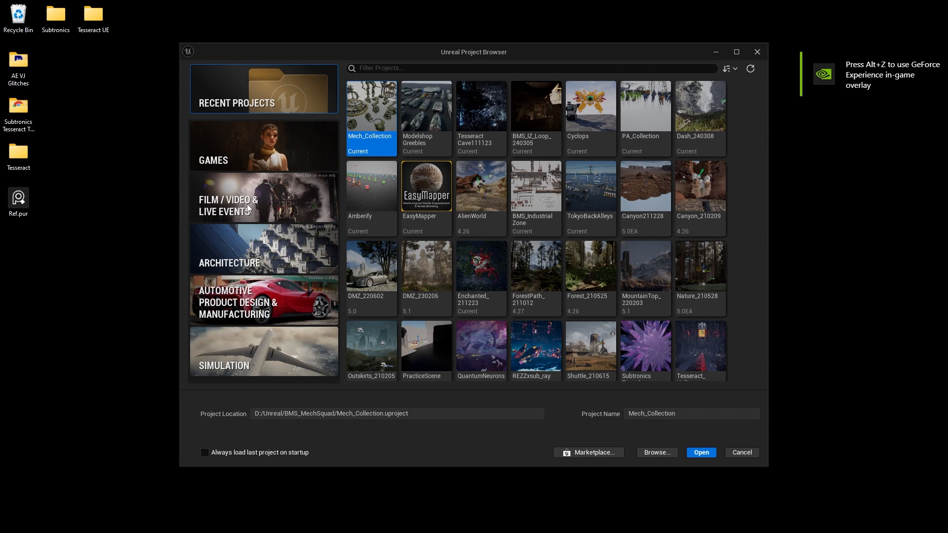
left_click(248, 209)
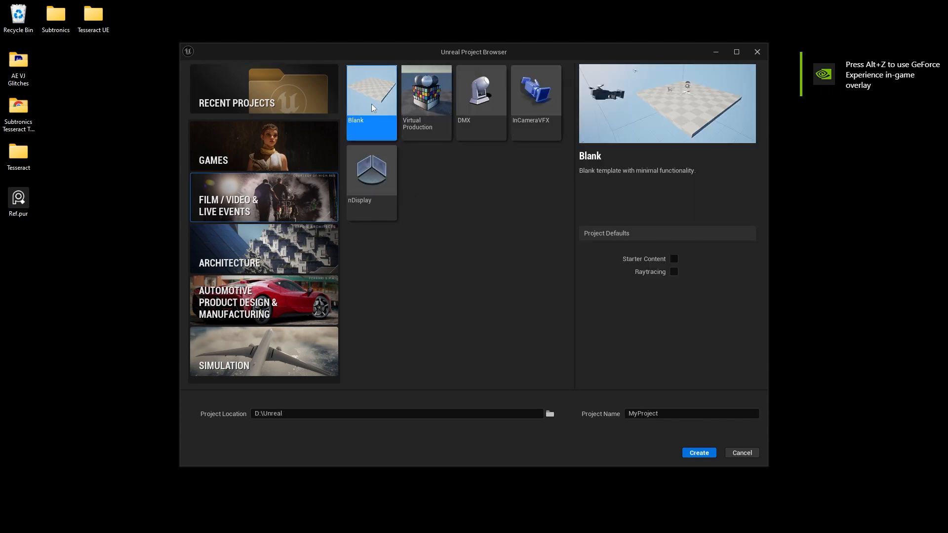
left_click(662, 414)
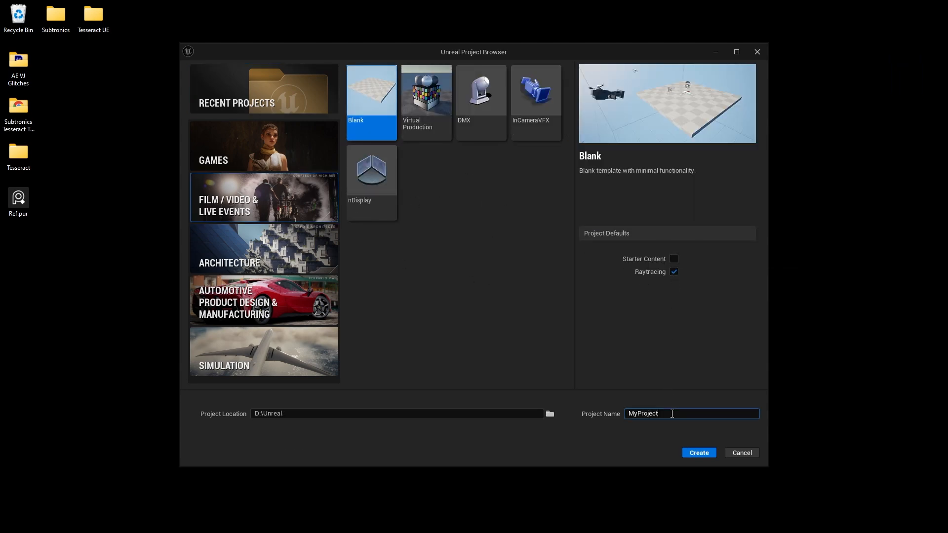
double_click(662, 413)
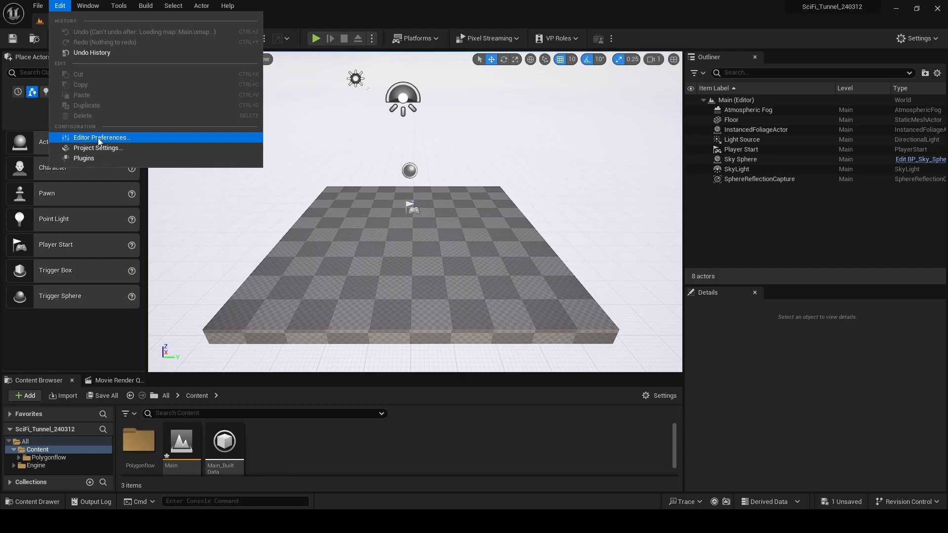
- Enable Invert Middle Mouse Pan for the level editor viewports in the Editor Preferences
left_click(98, 139)
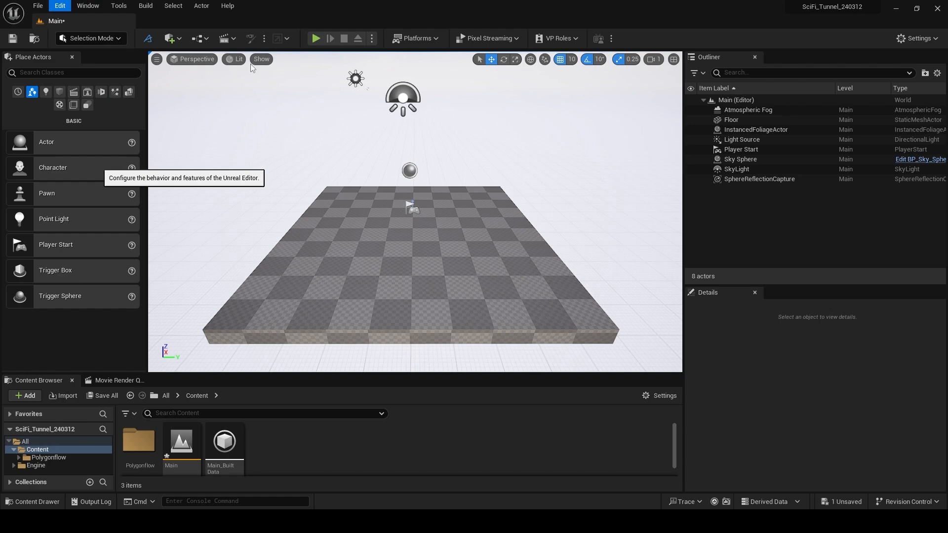
type("invert m")
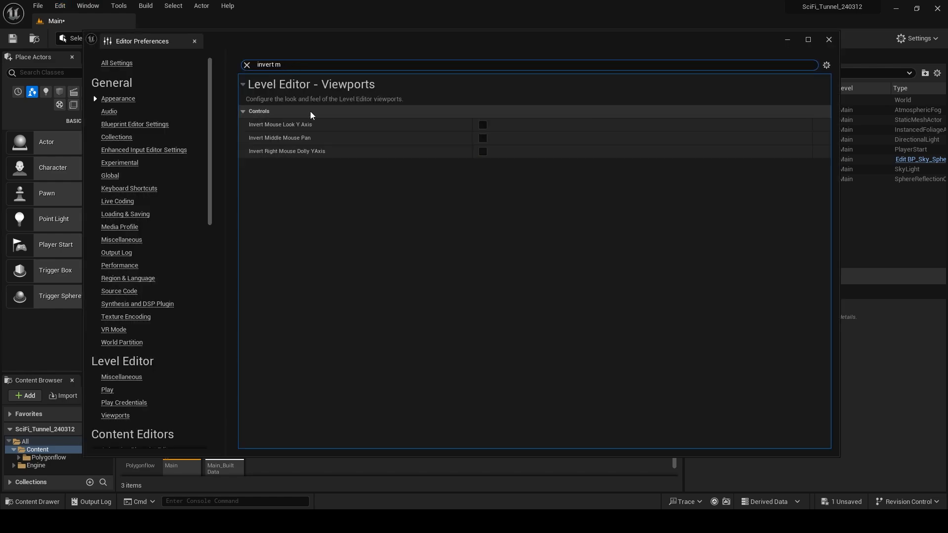
left_click(483, 139)
left_click(829, 39)
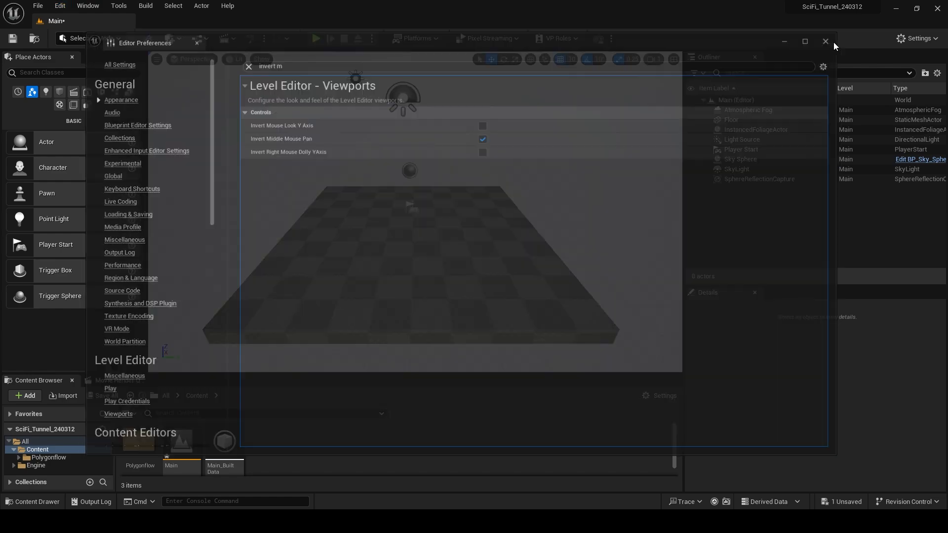
- Enable the Modeling Tools Editor Mode plugin and restart the editor, saving the unsaved level
left_click(901, 38)
left_click(841, 90)
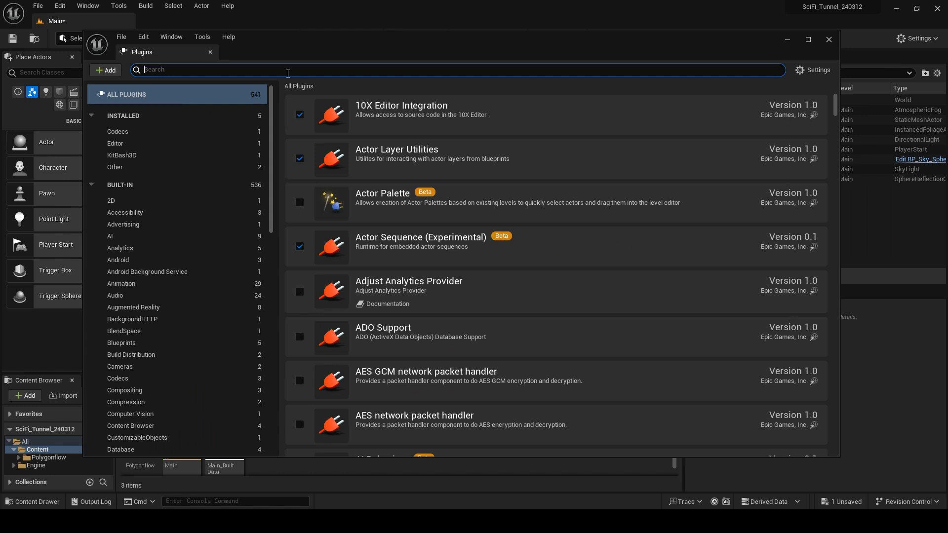
left_click(288, 73)
type("model")
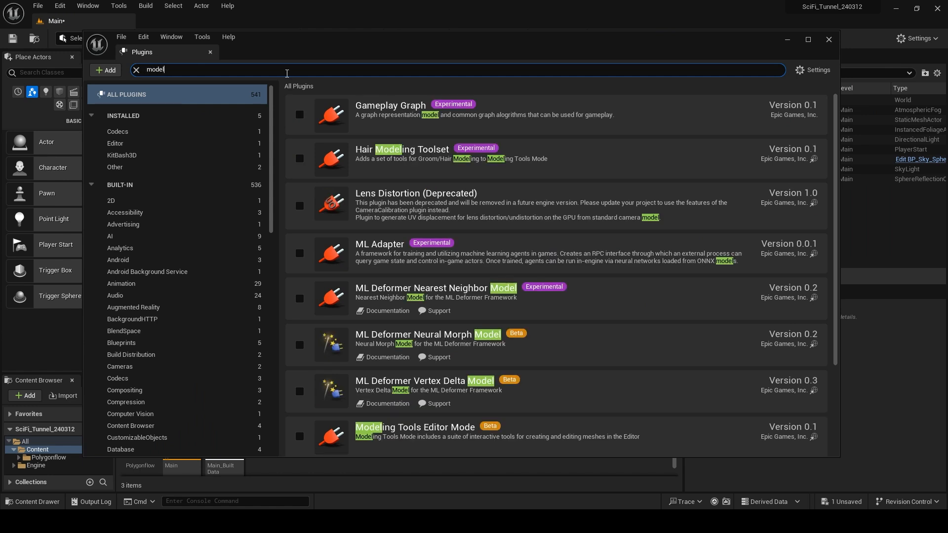
type("ing too")
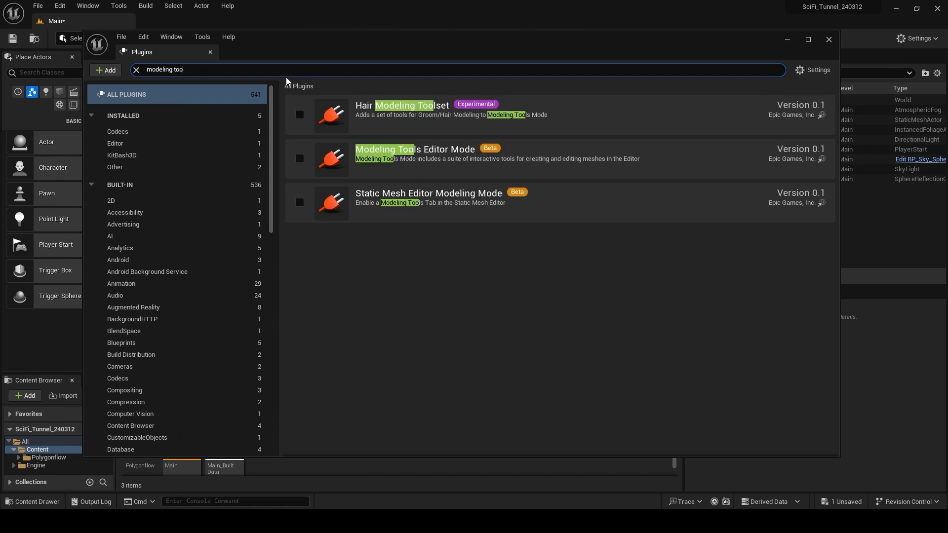
left_click(300, 159)
left_click(551, 278)
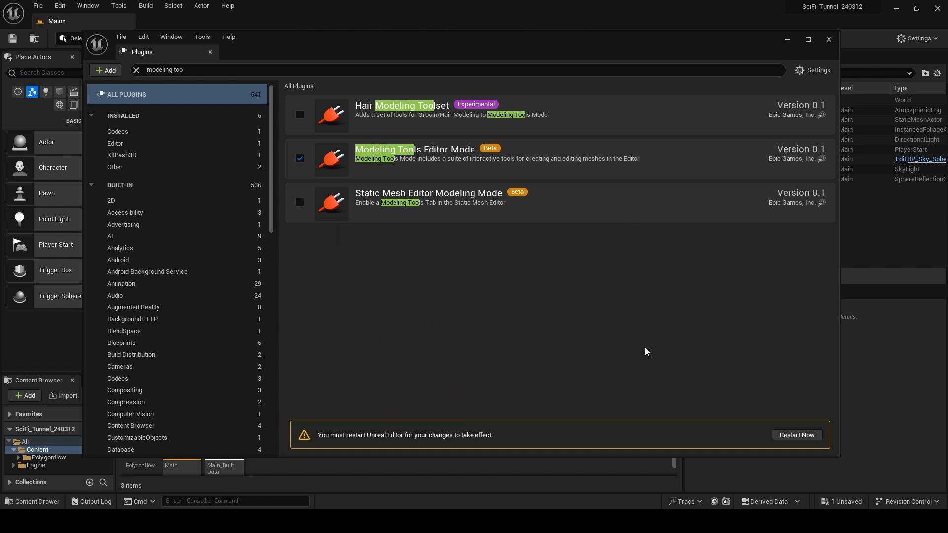
left_click(797, 435)
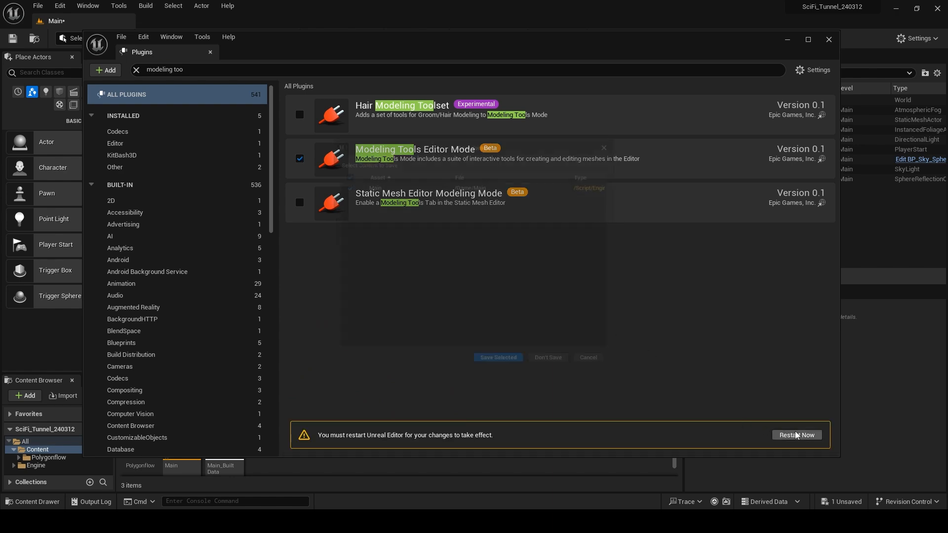
left_click(501, 372)
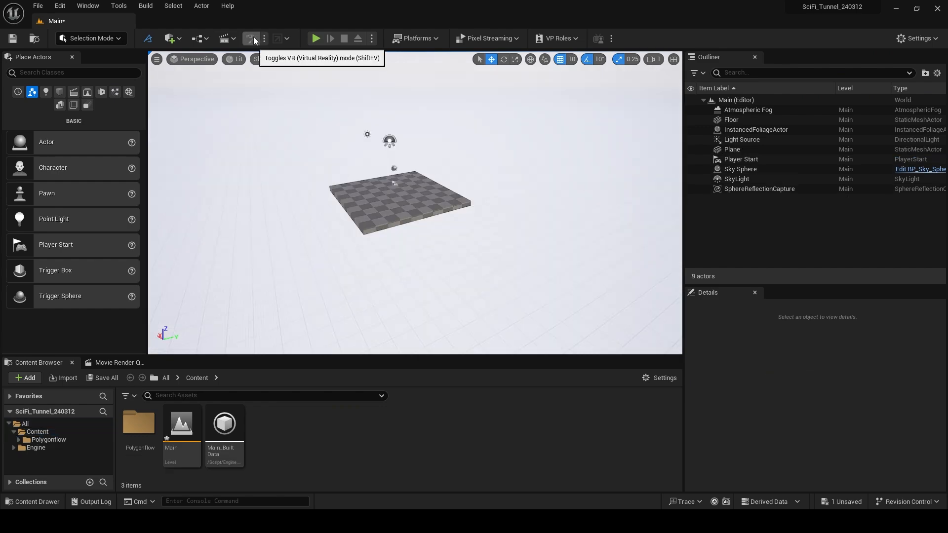
- Launch Cargo by KitBash3D from the editor and open the Future Warfare kit
left_click(280, 38)
left_click(298, 56)
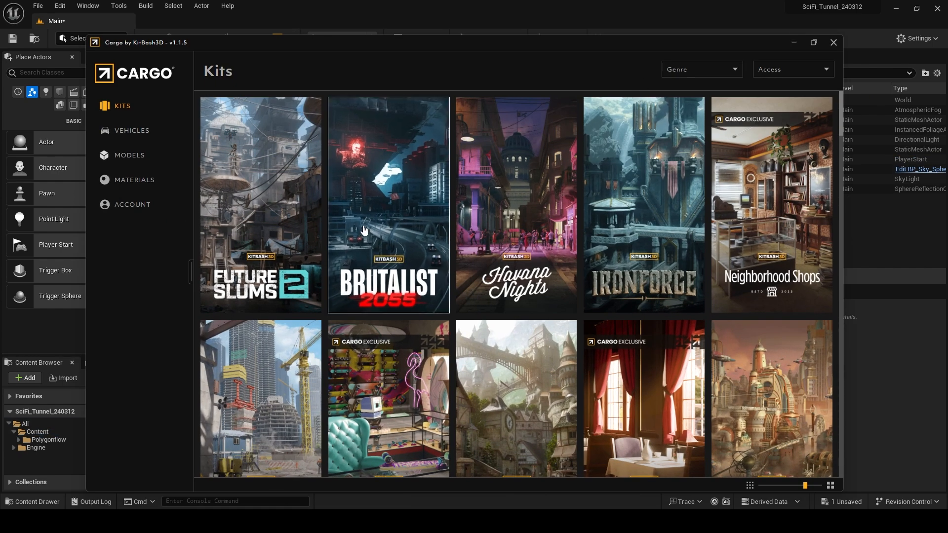
scroll(346, 222, "down", 3)
scroll(543, 227, "up", 3)
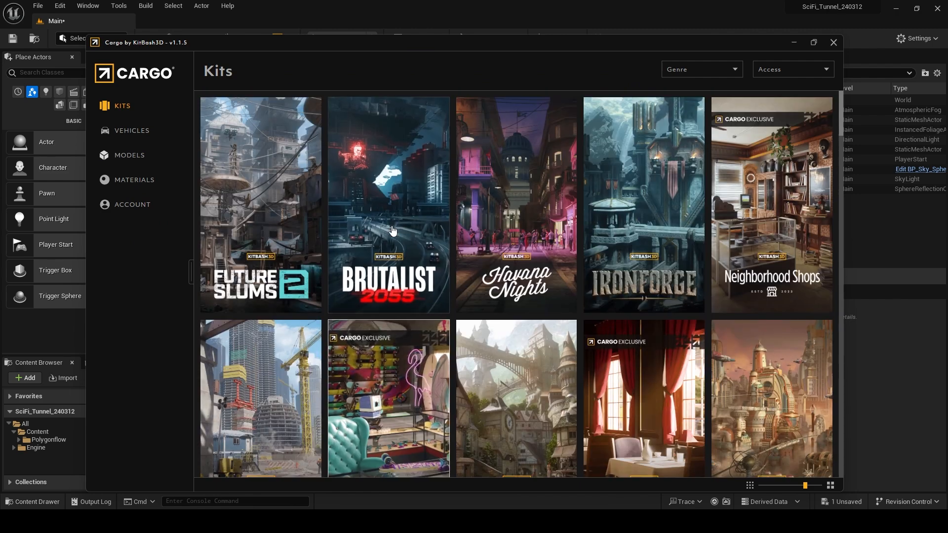
scroll(657, 229, "down", 5)
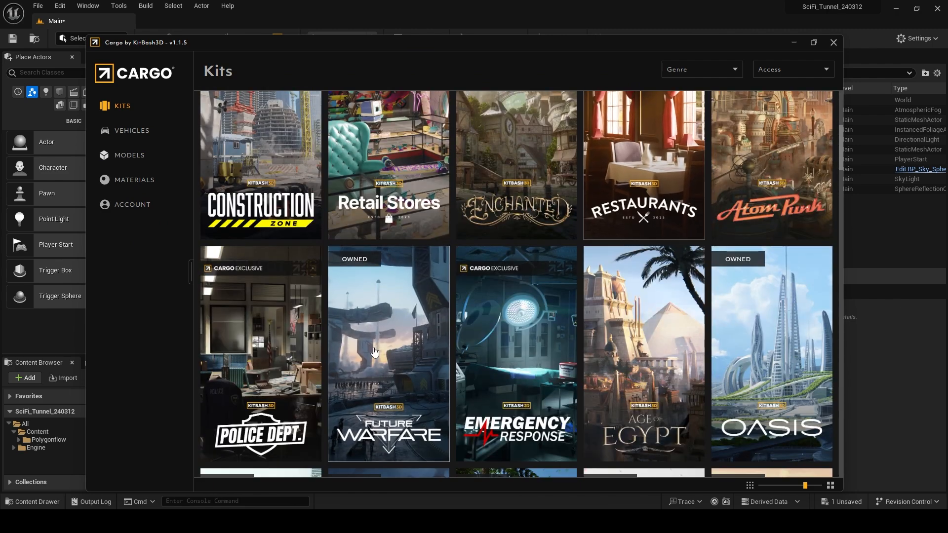
left_click(443, 266)
- Examine the Future Warfare models, including an enlarged preview of the Plasma Gun and the details of another model
scroll(642, 261, "down", 10)
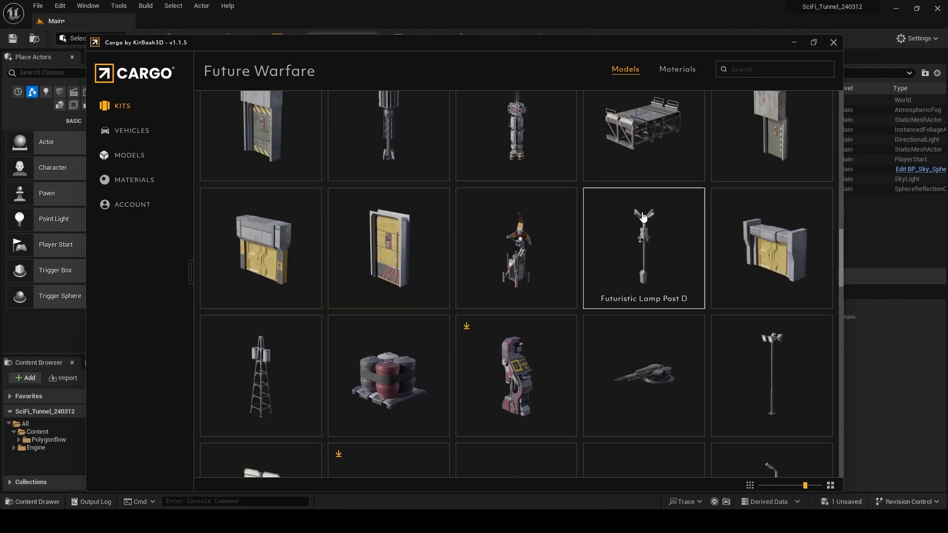
scroll(470, 307, "up", 10)
left_click(509, 184)
scroll(509, 184, "down", 8)
left_click(338, 213)
left_click(815, 245)
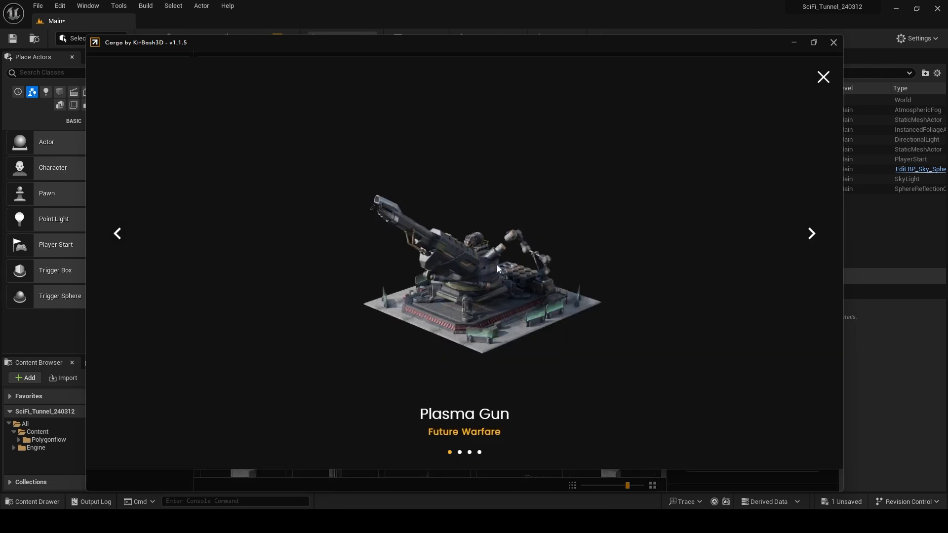
left_click(824, 77)
scroll(394, 216, "down", 16)
left_click(430, 338)
scroll(421, 303, "up", 15)
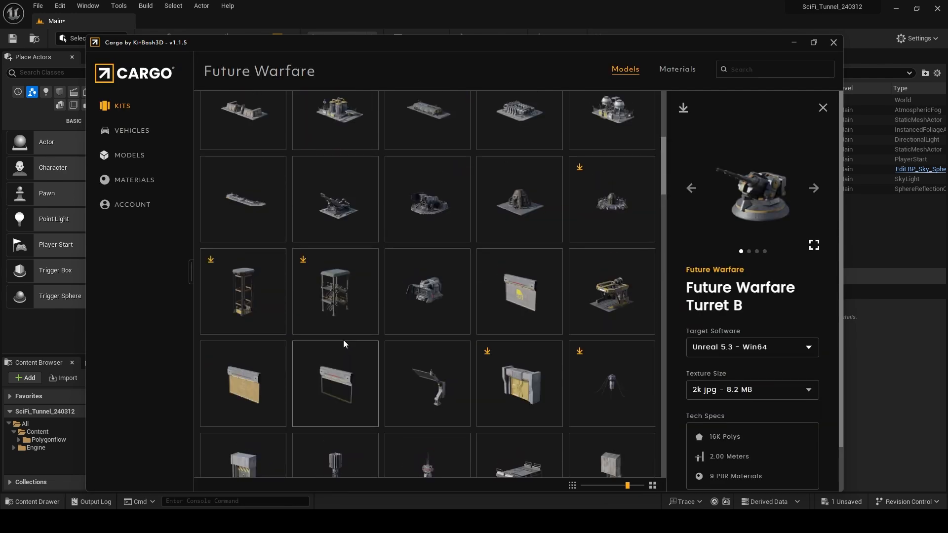
- Preview the Plasma Gun at full size and import it for Unreal 5.3 with 2k jpg textures
left_click(340, 297)
left_click(814, 245)
left_click(823, 76)
left_click(753, 472)
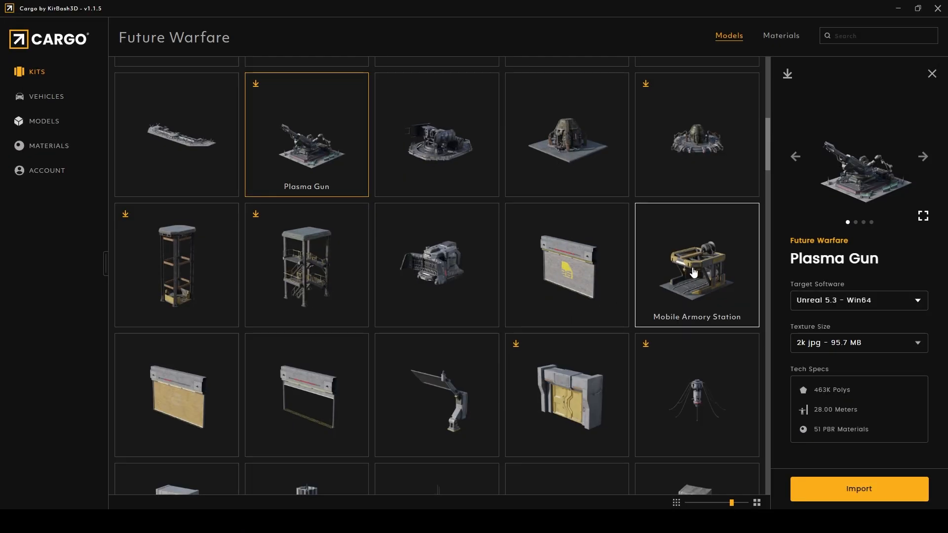
- Import the Futuristic Bridge Segment for Unreal 5.3 with 2k jpg textures and browse further models in the kit
left_click(694, 273)
scroll(683, 275, "down", 6)
left_click(573, 235)
left_click(854, 487)
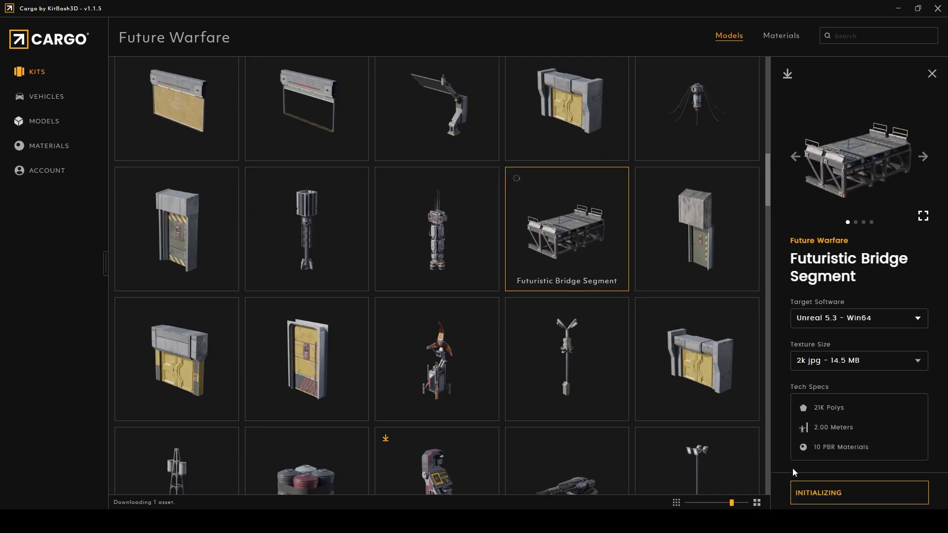
scroll(571, 358, "down", 3)
scroll(571, 357, "down", 3)
left_click(563, 221)
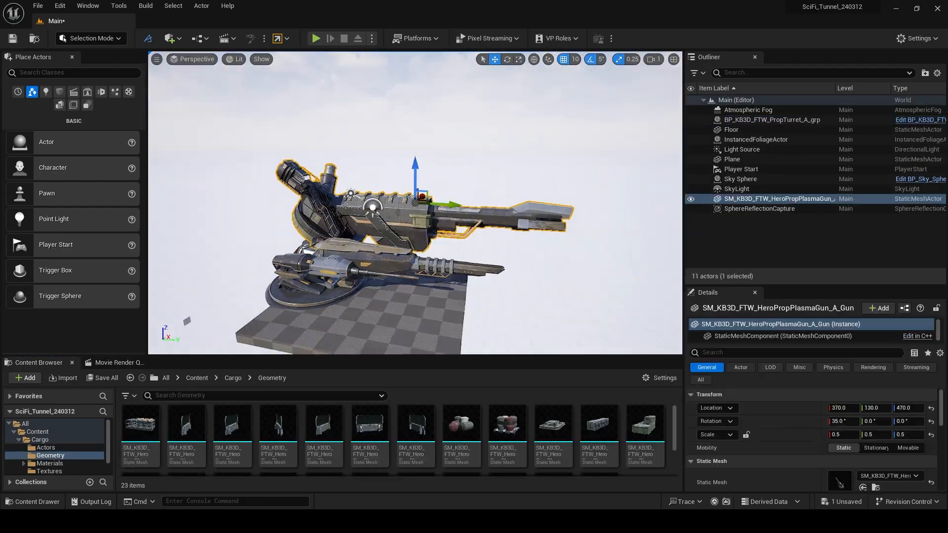
- Locate the placed plasma gun's static mesh among the Cargo geometry assets and duplicate that asset
left_click_drag(387, 203, 396, 218, "alt")
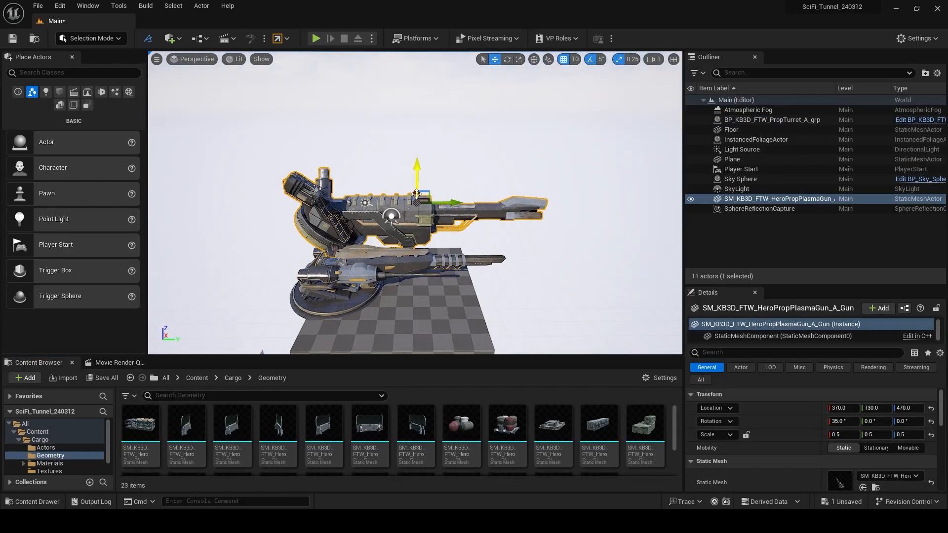
left_click_drag(677, 437, 674, 475)
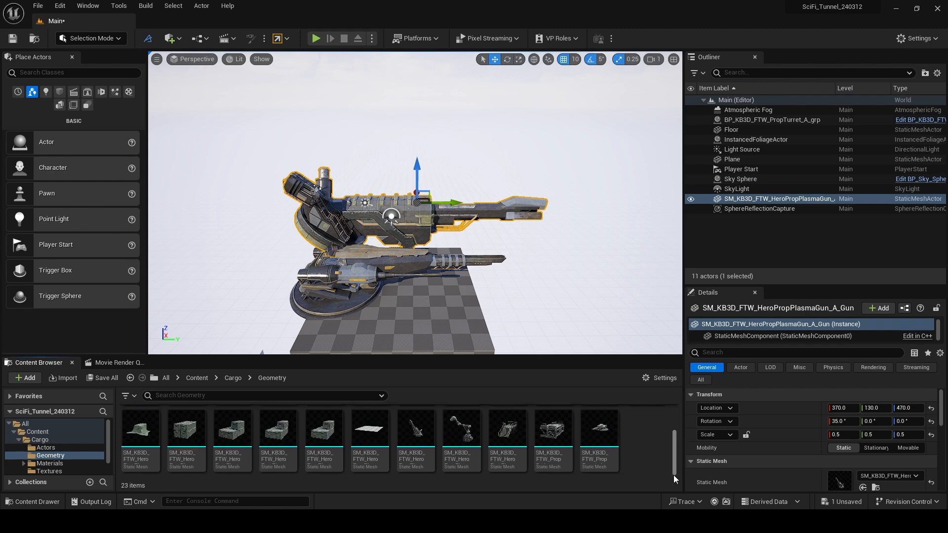
scroll(877, 463, "down", 2)
left_click(877, 457)
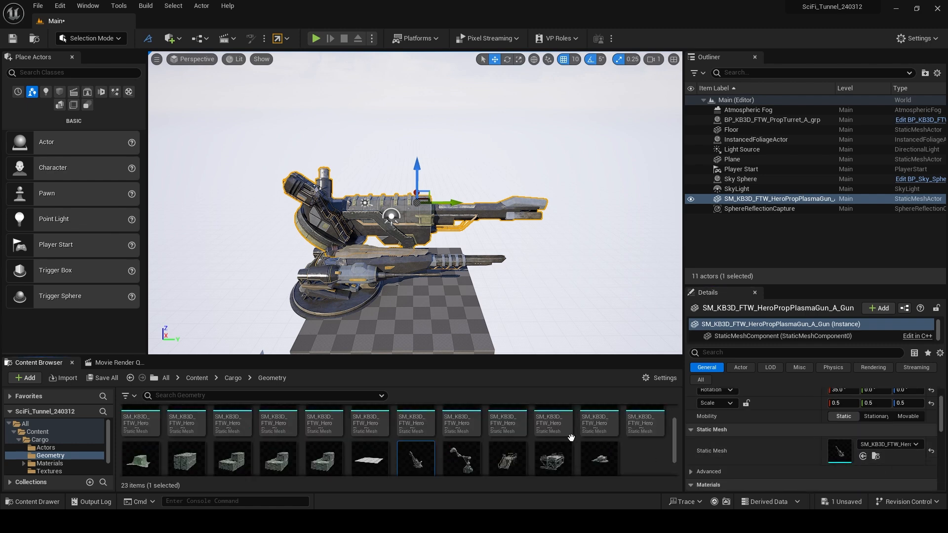
key("ctrl+d")
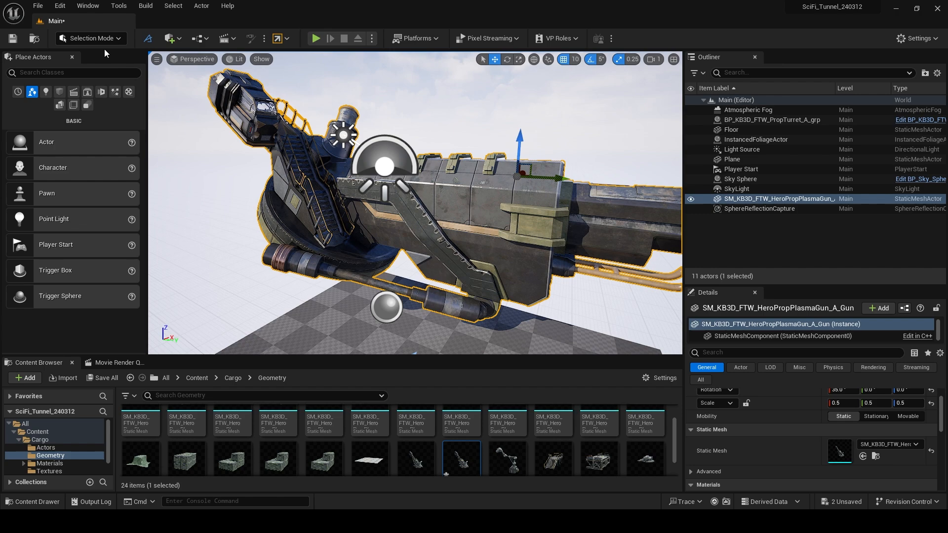
- Switch to Modeling mode and start the Tri Select mesh tool on the plasma gun
left_click(103, 40)
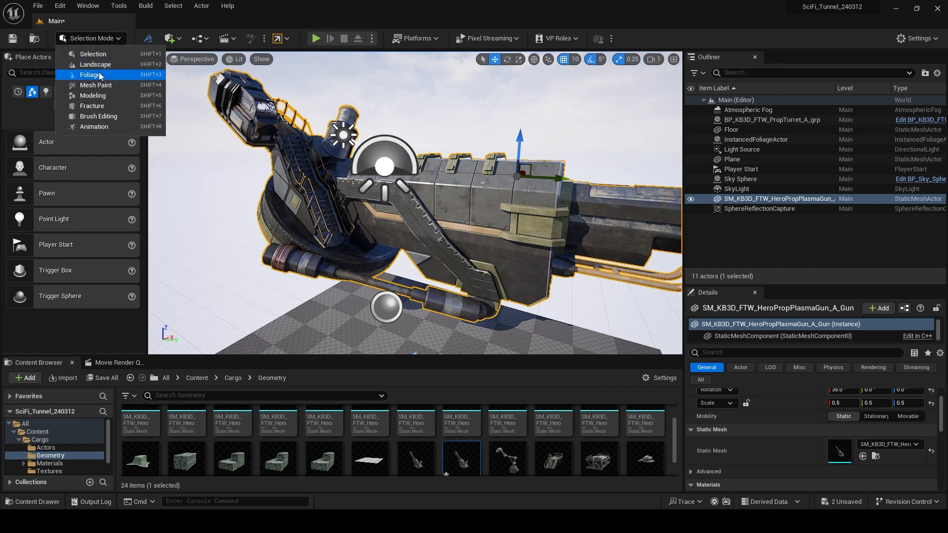
left_click(93, 99)
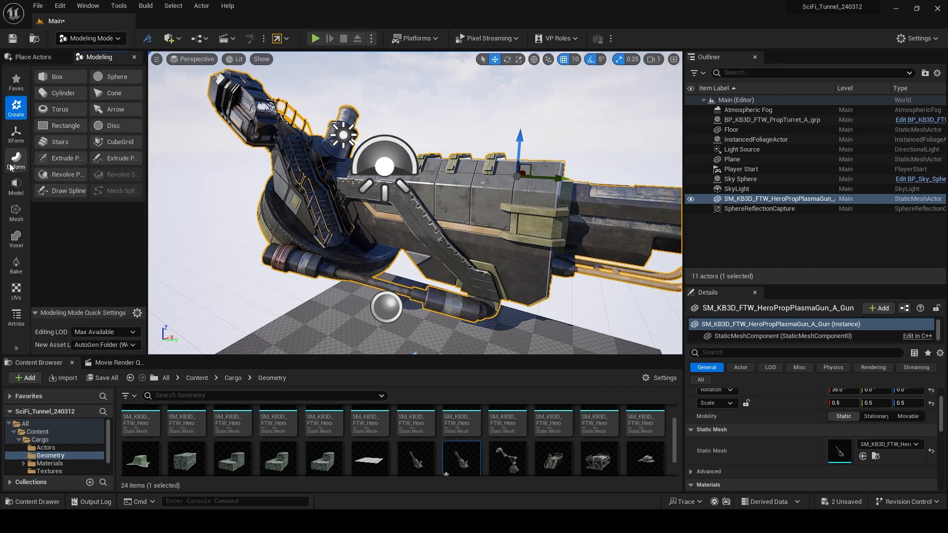
left_click(16, 217)
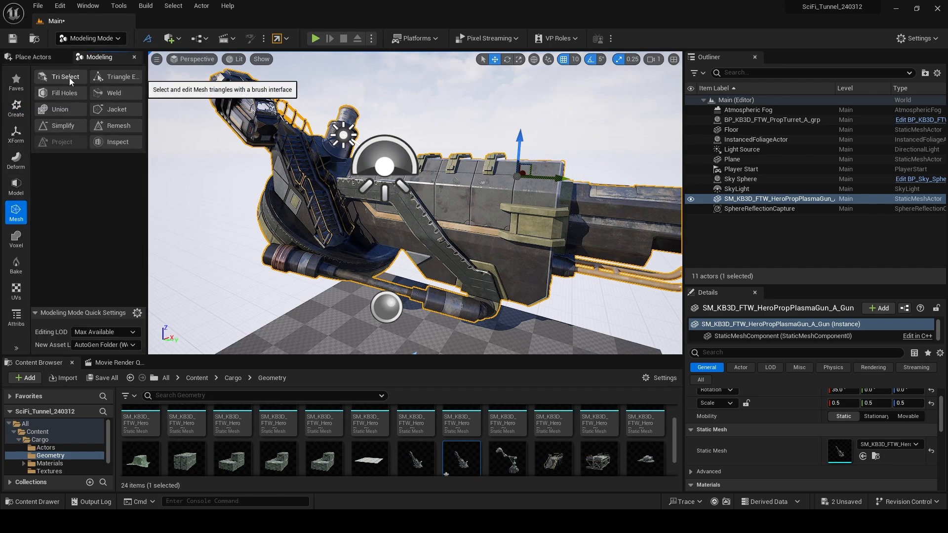
left_click(69, 78)
- Brush-select triangles across the large panels of the plasma gun's body, underside and barrel
right_click_drag(443, 270, 442, 269)
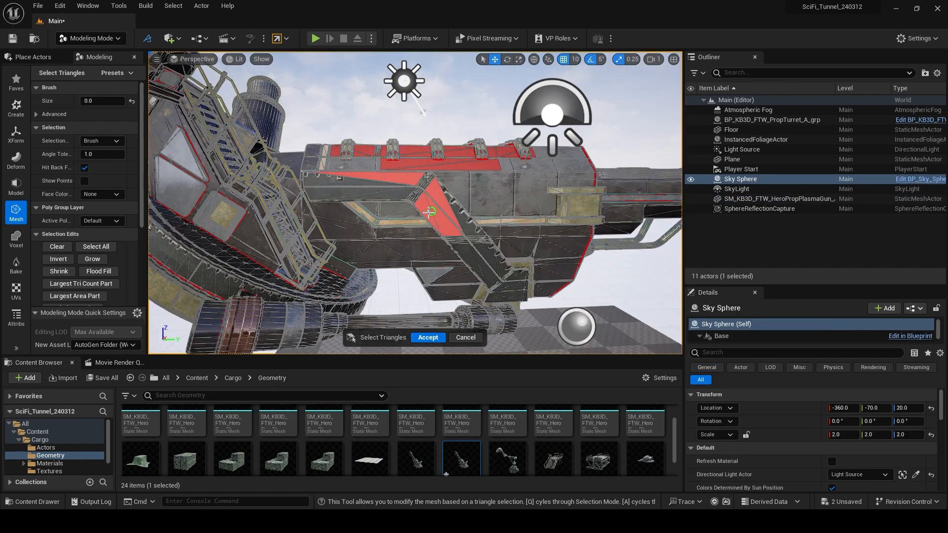
right_click_drag(576, 222, 444, 287)
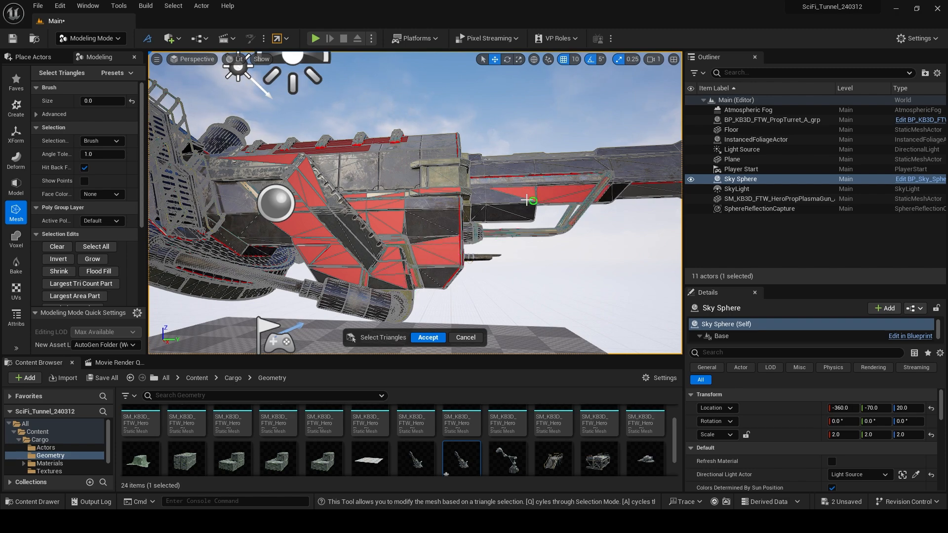
left_click_drag(576, 172, 591, 176)
middle_click_drag(591, 176, 592, 175)
left_click_drag(563, 179, 522, 206)
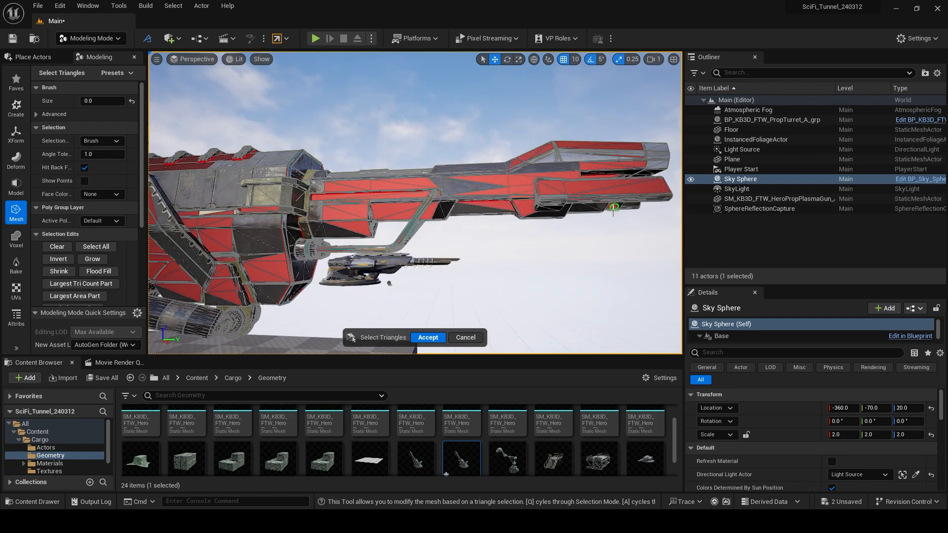
mouse_move(620, 200)
left_mouse_down("alt")
mouse_move(445, 242)
mouse_move(440, 220)
mouse_move(620, 200)
left_mouse_up("alt")
left_click_drag(438, 225, 423, 154, "alt")
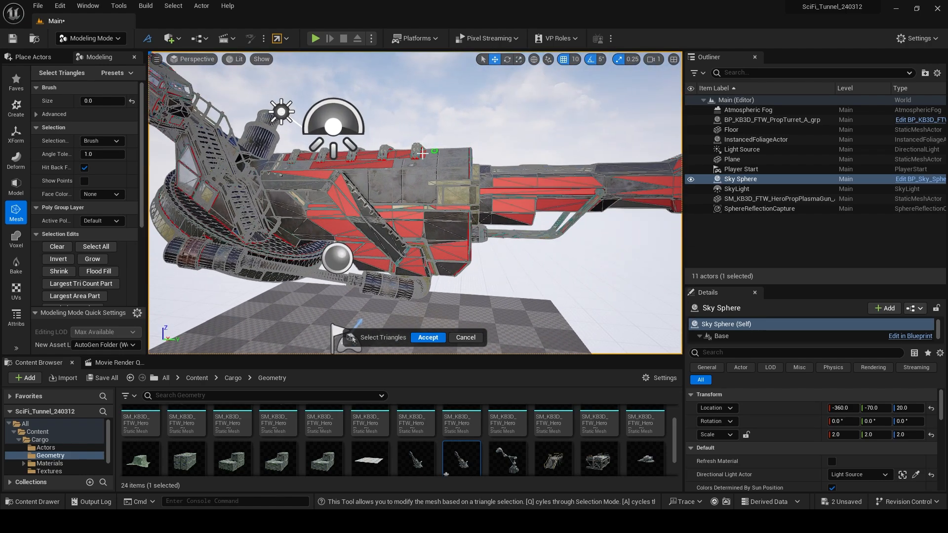
- Flood fill the triangle selection to the connected gun parts, check its coverage, and invert the selection
left_click(107, 274)
left_click_drag(415, 199, 418, 223, "alt")
scroll(418, 223, "down", 5)
middle_click_drag(418, 223, 480, 223)
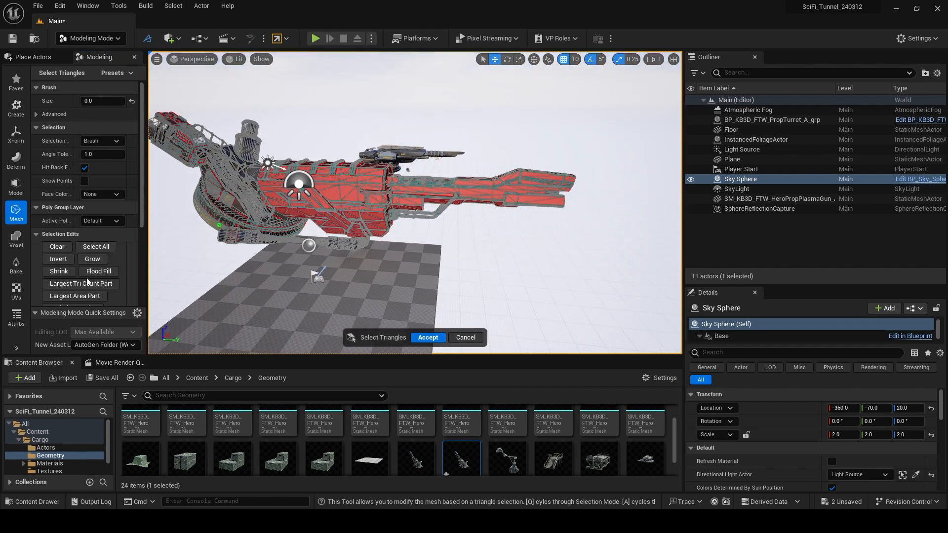
left_click(52, 259)
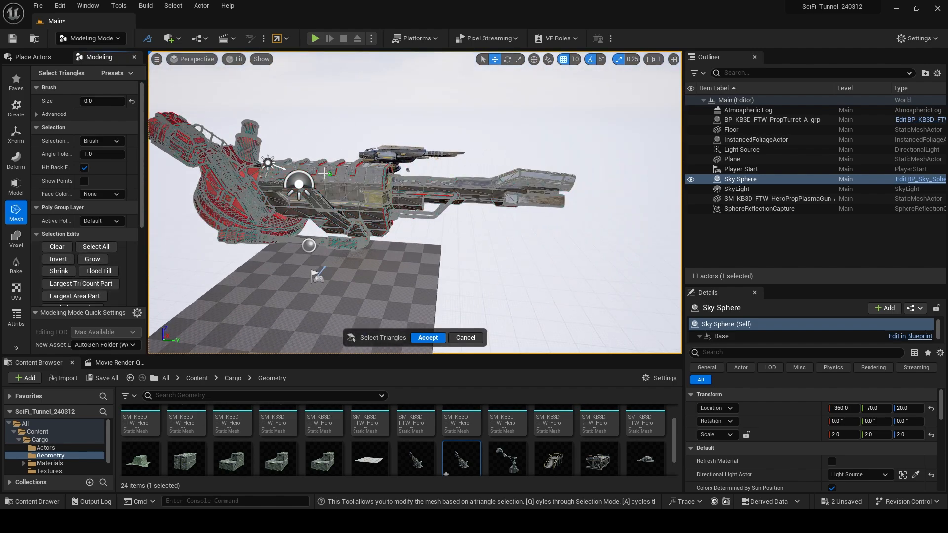
- Delete the inverted triangle selection from the plasma gun so only its body and barrel remain, and accept the mesh edit
scroll(326, 173, "up", 8)
middle_click_drag(328, 173, 285, 153)
scroll(316, 163, "down", 3)
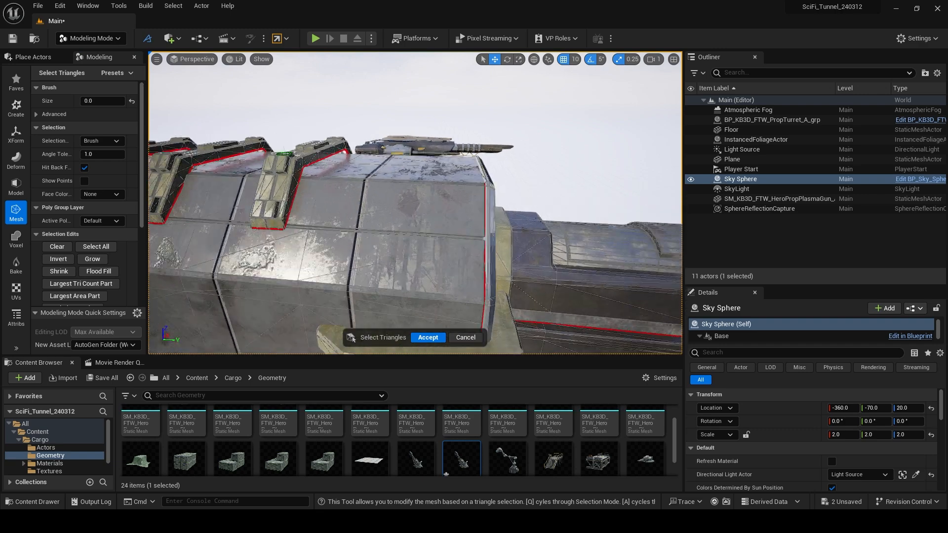
scroll(316, 198, "down", 5)
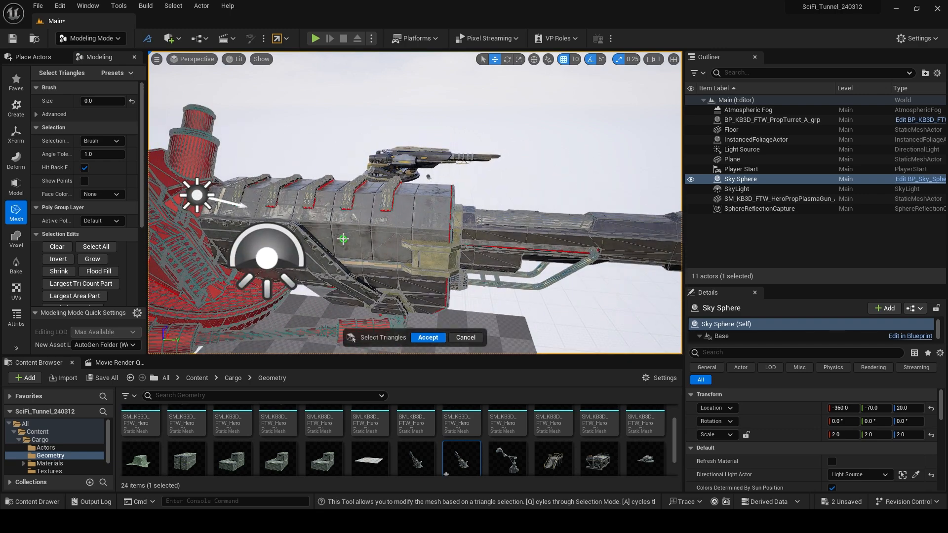
key("Delete")
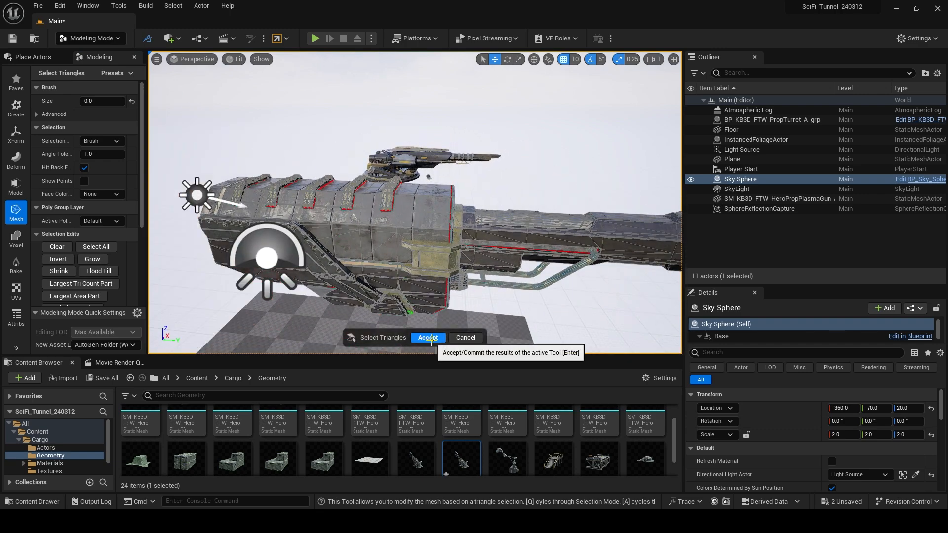
left_click(428, 338)
- Duplicate the trimmed plasma gun, place the copy at Y 730, and turn it to face the original
scroll(438, 214, "down", 5)
left_click(438, 214)
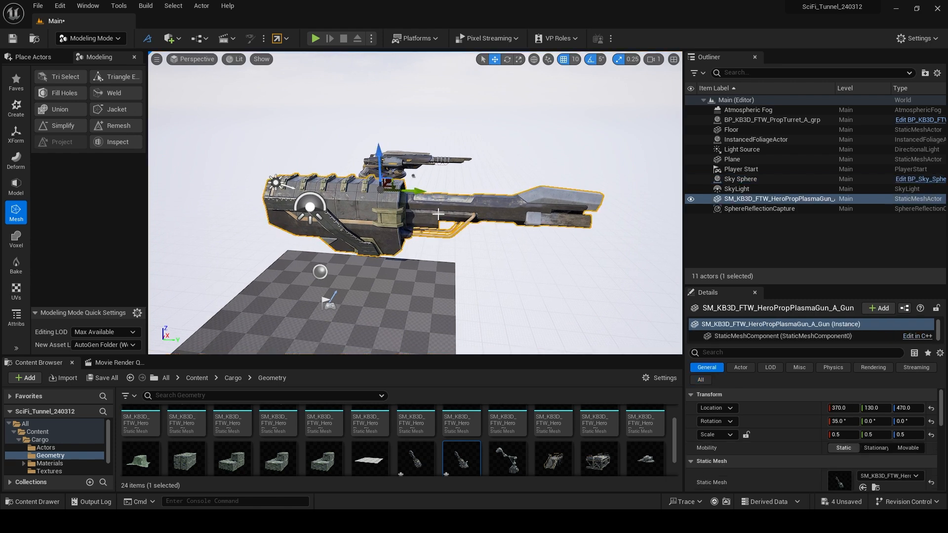
left_click_drag(415, 192, 571, 217, "alt")
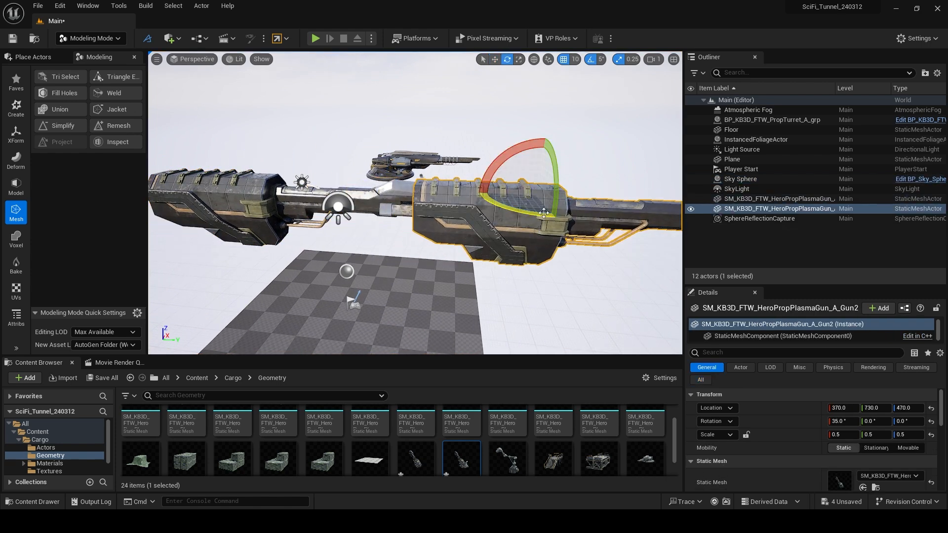
left_click_drag(852, 426, 884, 426)
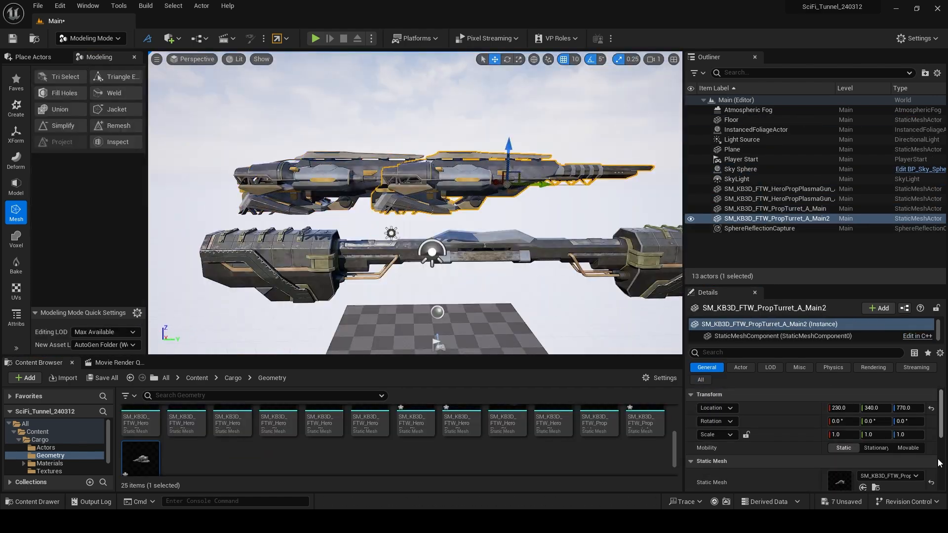
- Mirror the duplicated turret by setting its Y scale to -1, and add the original turret to the selection
left_click(877, 435)
type("-1")
key("Tab")
left_click(316, 178, "ctrl")
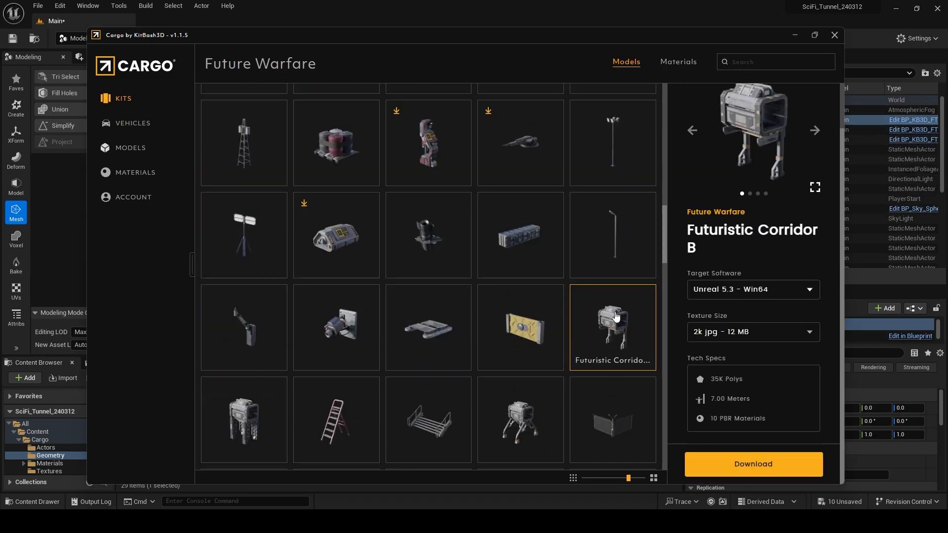
- Switch to Cargo and inspect the enlarged preview of the Futuristic Corridor B model from the Future Warfare kit
left_click(816, 187)
key("Escape")
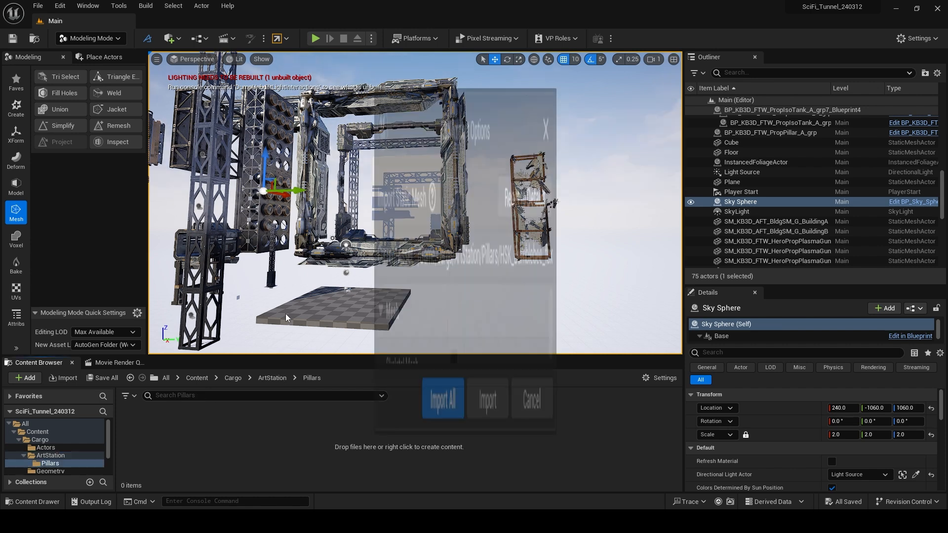
- Import all HSK_Bumblebee FBX meshes into the Pillars folder, select every imported static mesh, and place them in the level
left_click_drag(445, 397, 434, 420)
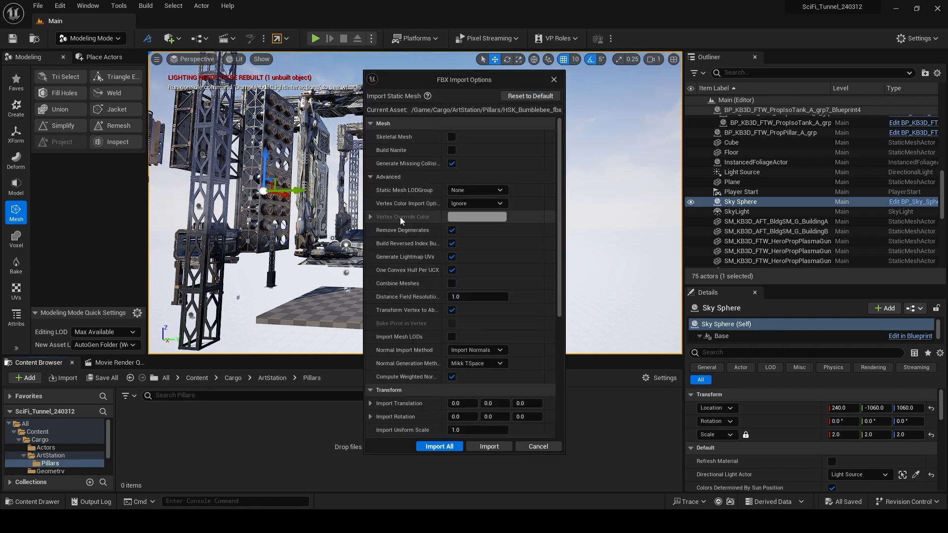
left_click(440, 447)
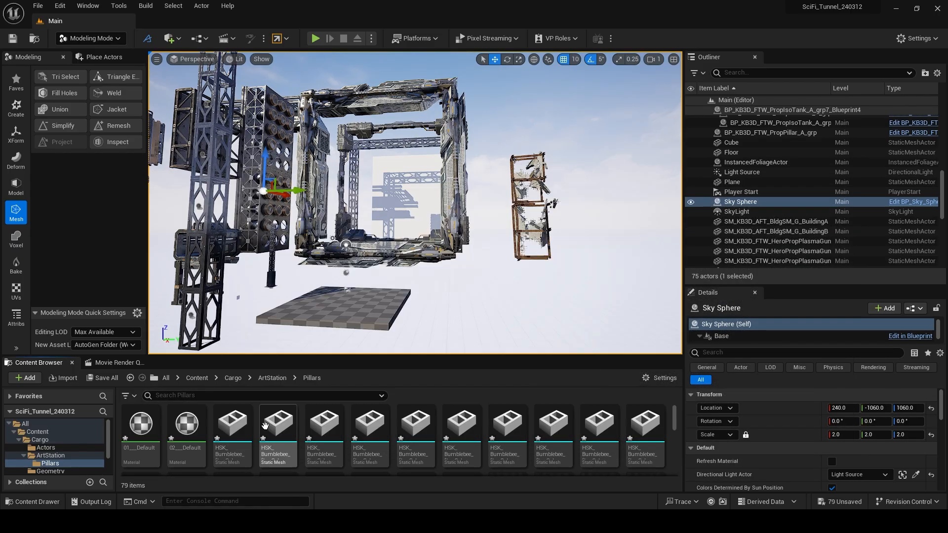
left_click(232, 429)
scroll(531, 454, "down", 10)
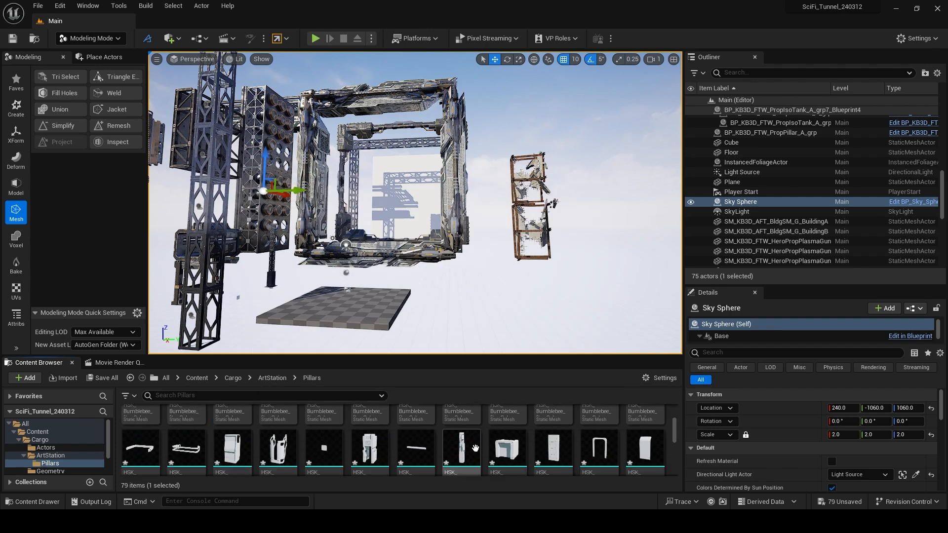
left_click(370, 435, "shift")
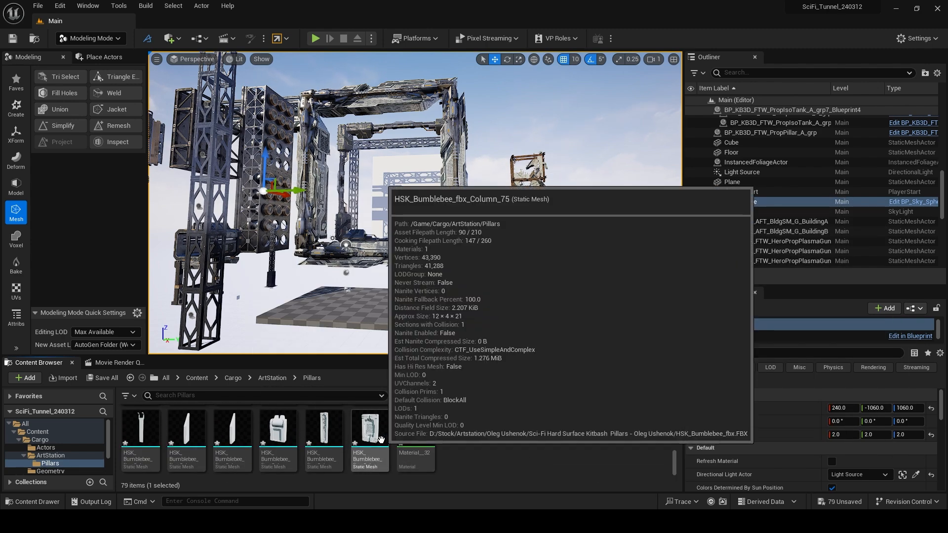
left_click_drag(370, 433, 499, 309)
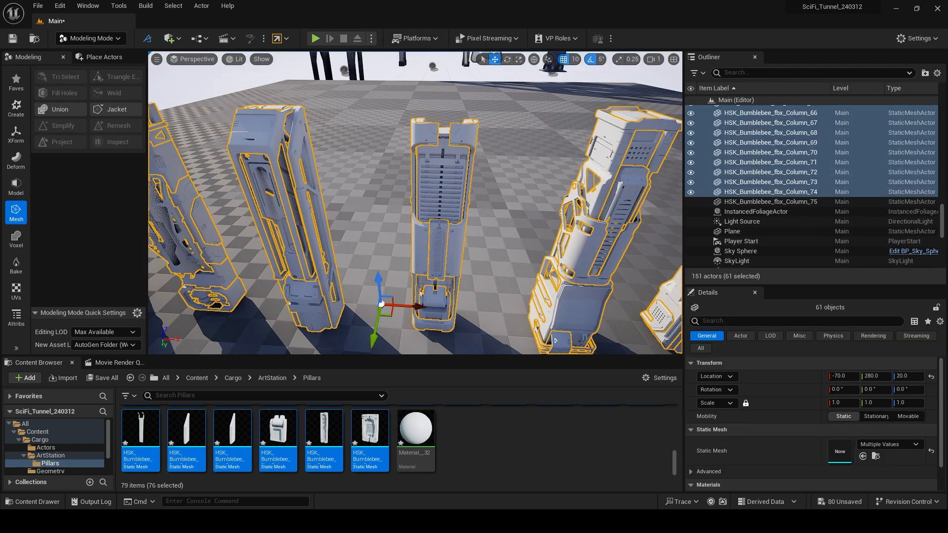
- Delete the last pillar at the end of the row together with its leftover panel piece
right_click_drag(486, 199, 485, 200)
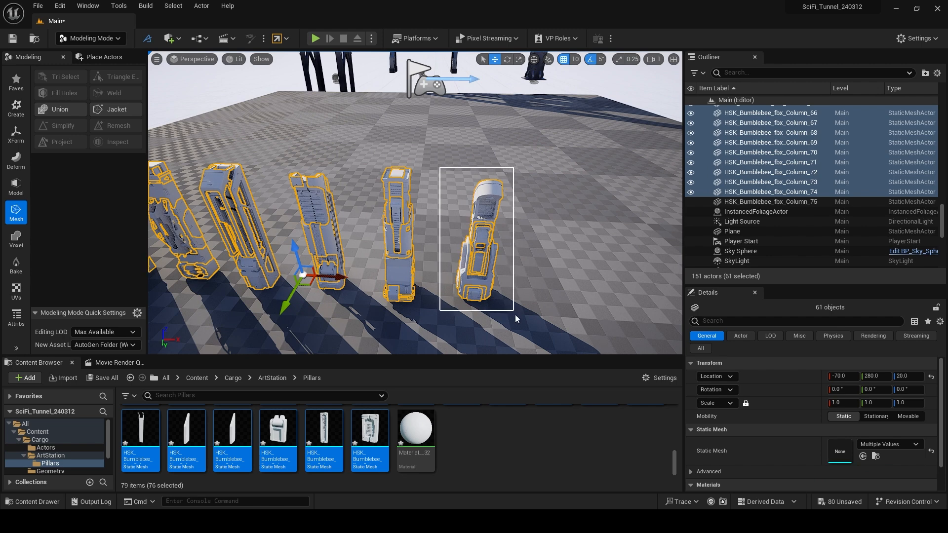
left_click_drag(516, 315, 515, 316)
key("Delete")
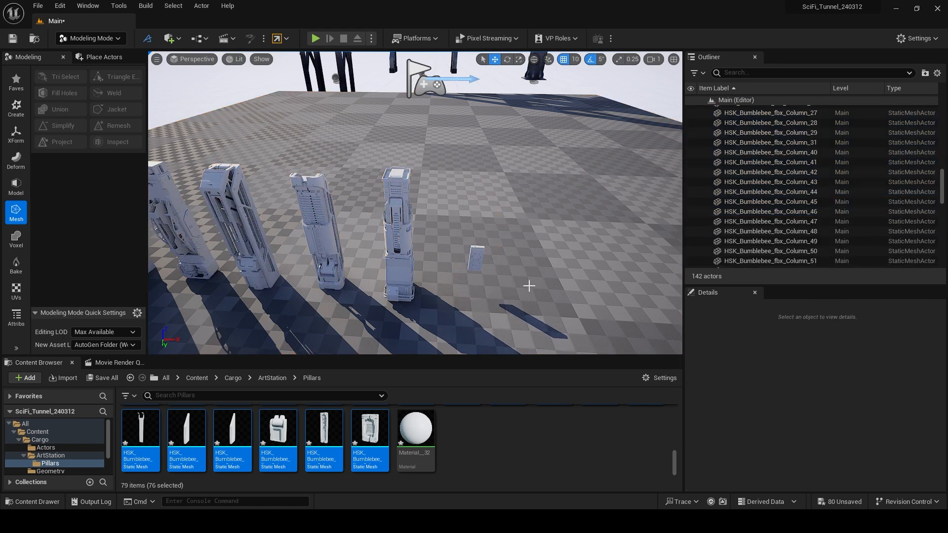
left_click(482, 255)
key("Delete")
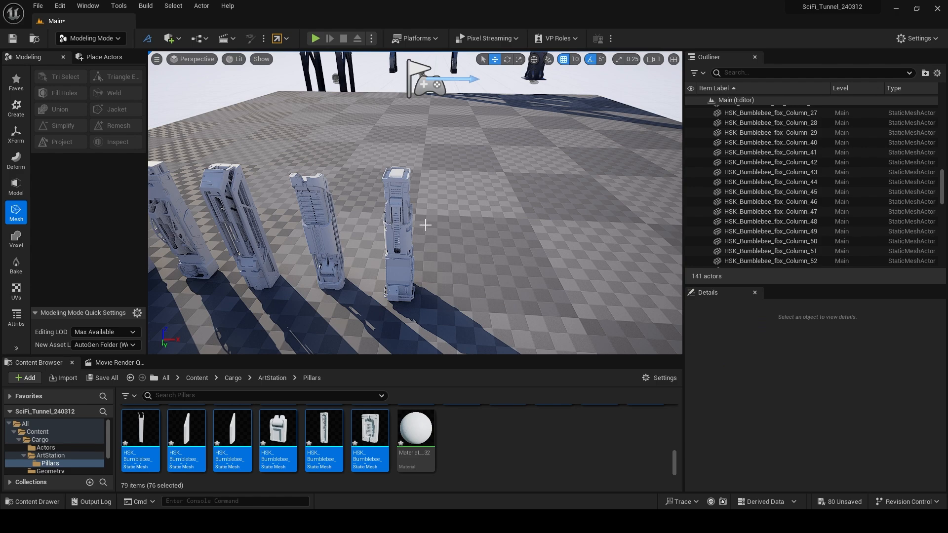
- Select the parts of the pillar at the opposite end without the floor, test-move them along X, and undo the move
middle_click_drag(398, 218, 328, 217)
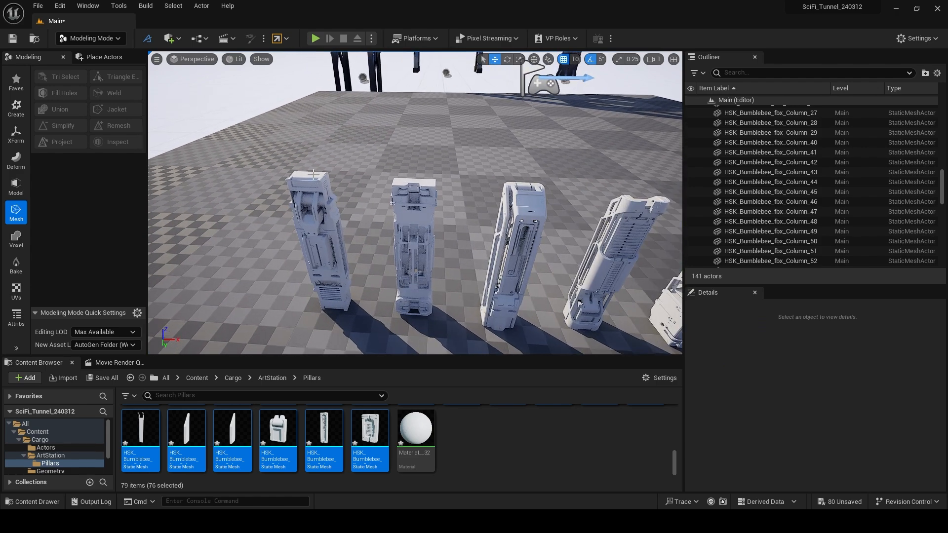
mouse_move(276, 156)
right_mouse_down()
mouse_move(321, 161)
mouse_move(267, 149)
right_mouse_up()
left_click_drag(381, 307, 381, 305)
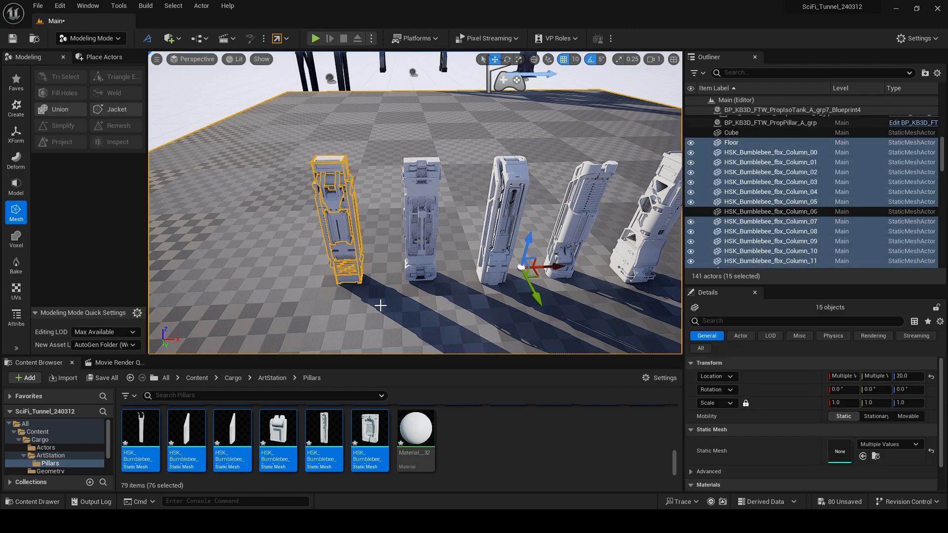
left_click_drag(538, 267, 454, 267)
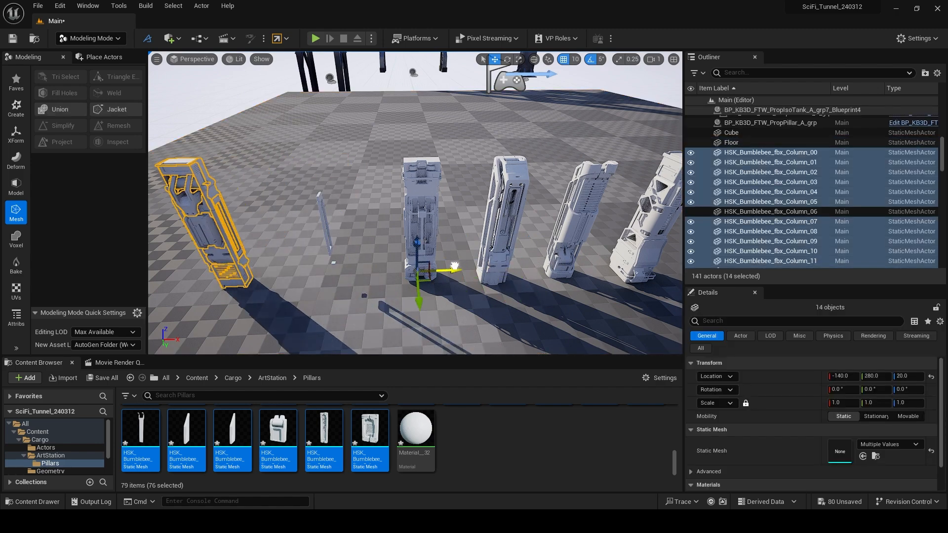
key("ctrl+z")
- Add the pillar's missed piece to the selection, test-move the parts again, and undo the move
left_click_drag(367, 227, 558, 194, "alt")
left_click(390, 315, "shift")
left_click_drag(390, 307, 294, 336, "alt")
left_click_drag(476, 246, 380, 272)
key("ctrl+z")
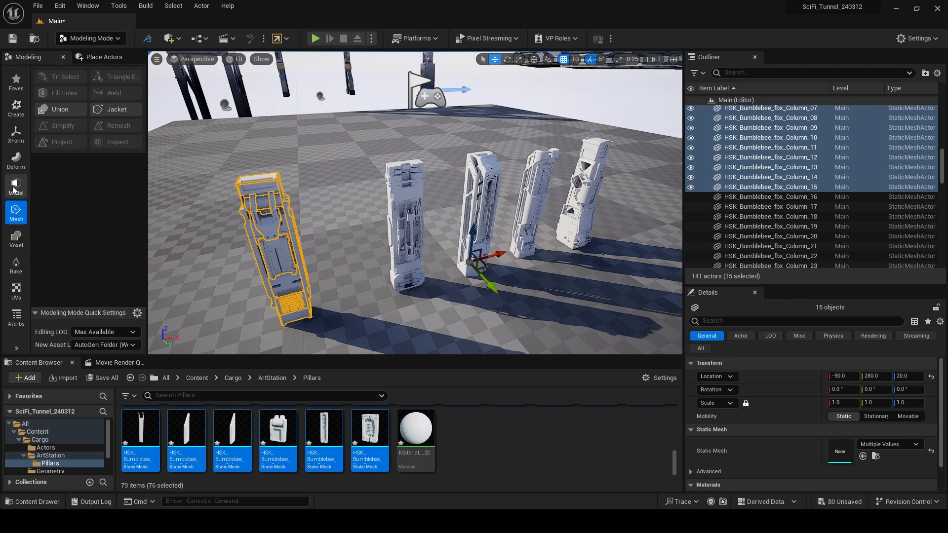
- Merge the selected pillar parts into one new object named Combined, deleting the input objects
left_click(15, 133)
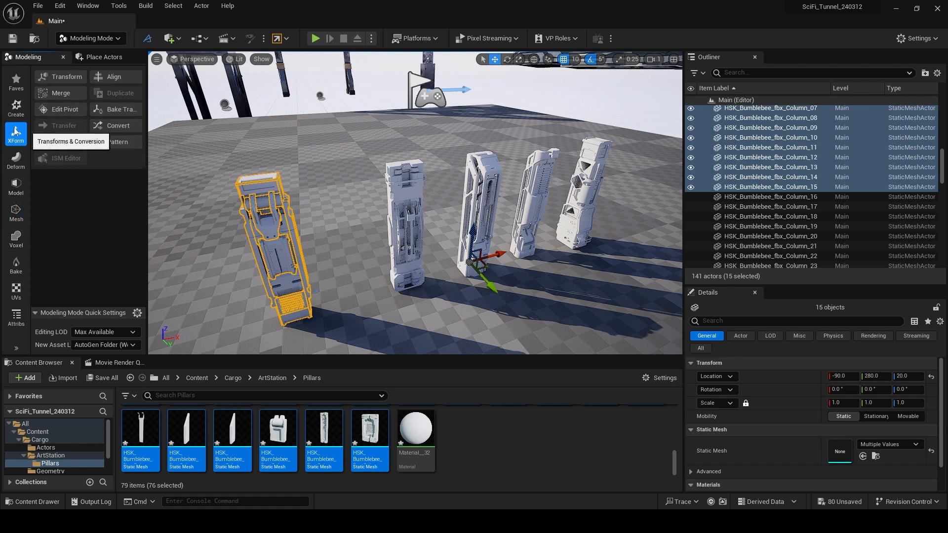
left_click(61, 92)
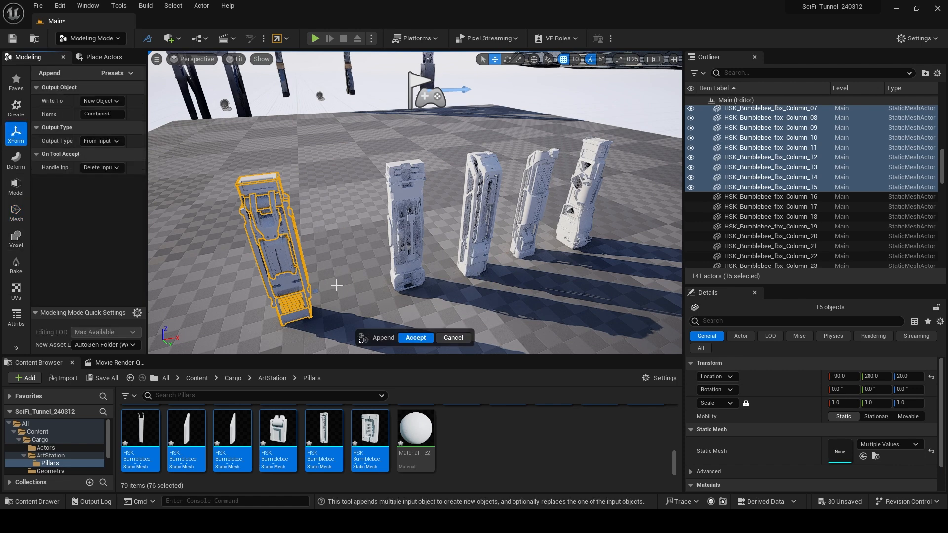
left_click(408, 337)
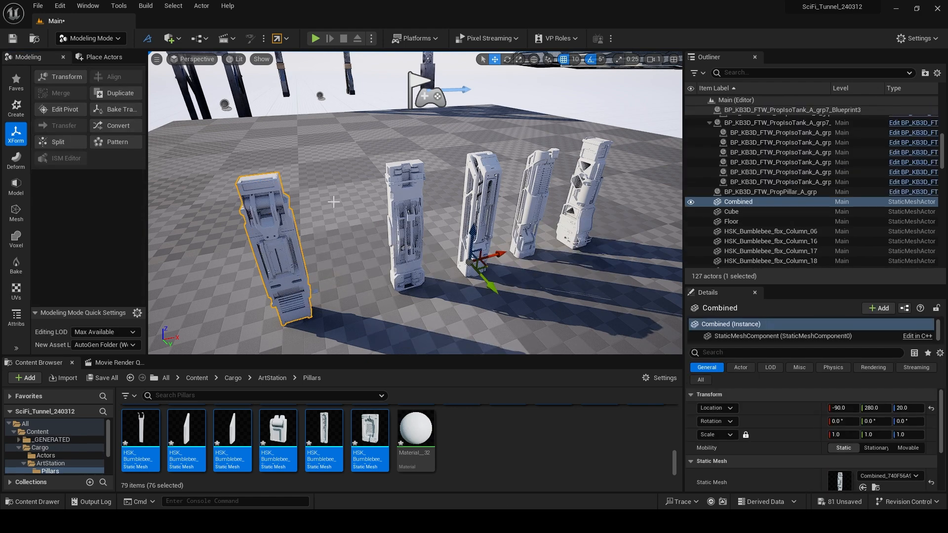
- Shift the merged pillar to X -70 and move its pivot to the center of its bounding box
left_click_drag(502, 255, 548, 240)
mouse_move(449, 251)
left_mouse_down("alt")
mouse_move(504, 218)
mouse_move(538, 213)
mouse_move(487, 218)
mouse_move(449, 250)
left_mouse_up("alt")
scroll(399, 441, "up", 1)
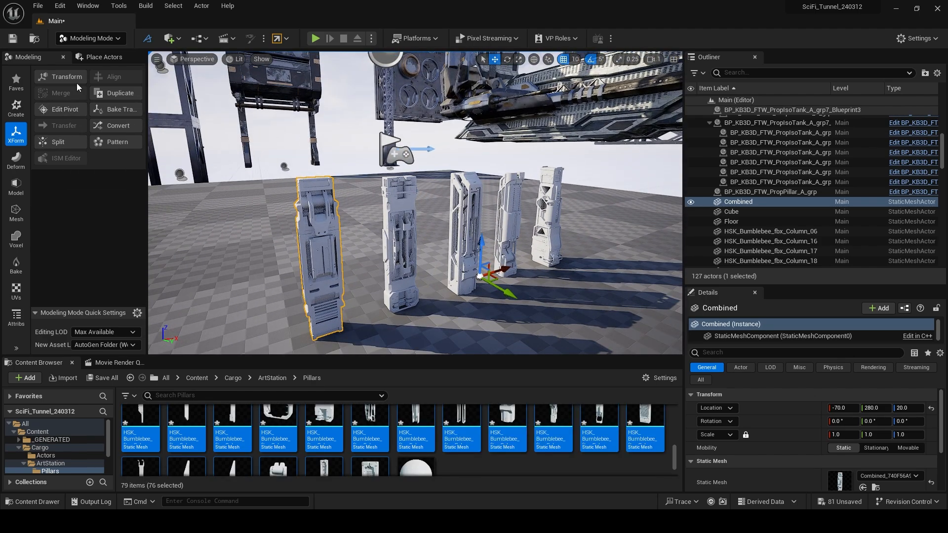
left_click(64, 109)
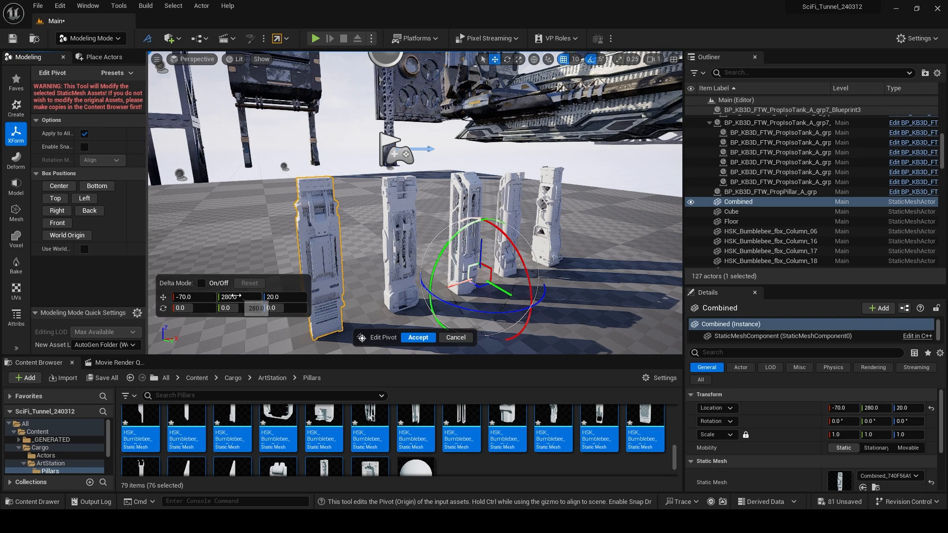
left_click(59, 186)
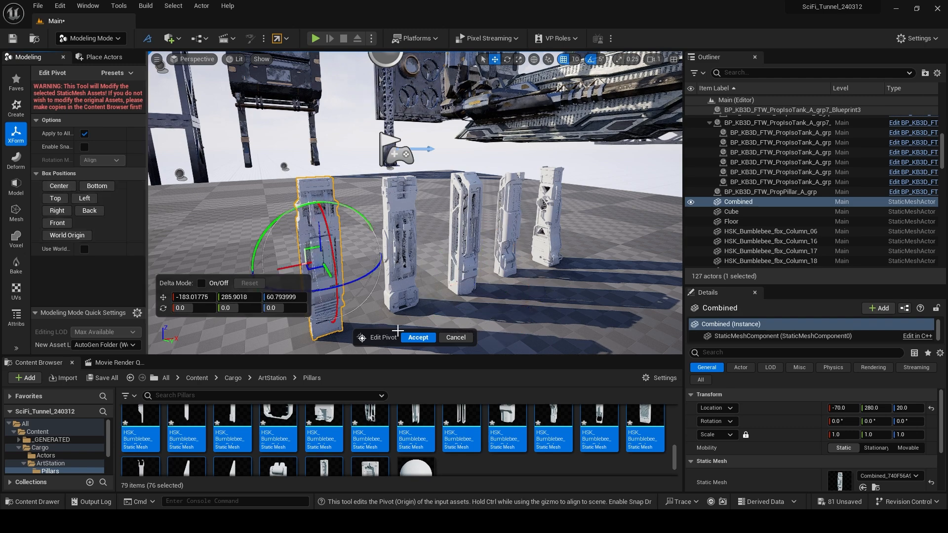
left_click(410, 338)
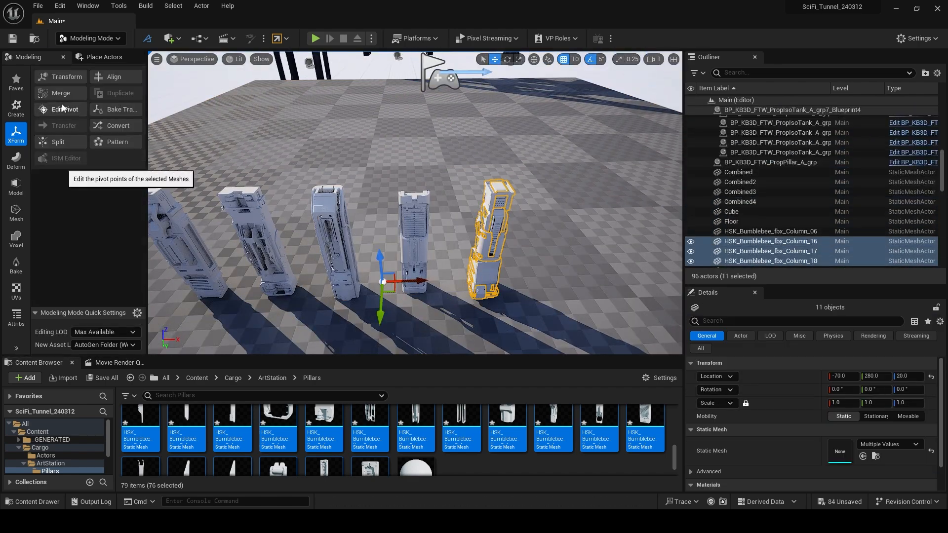
- Merge the parts of the last remaining pillar into one object and center the pivot of the combined mesh
left_click(59, 109)
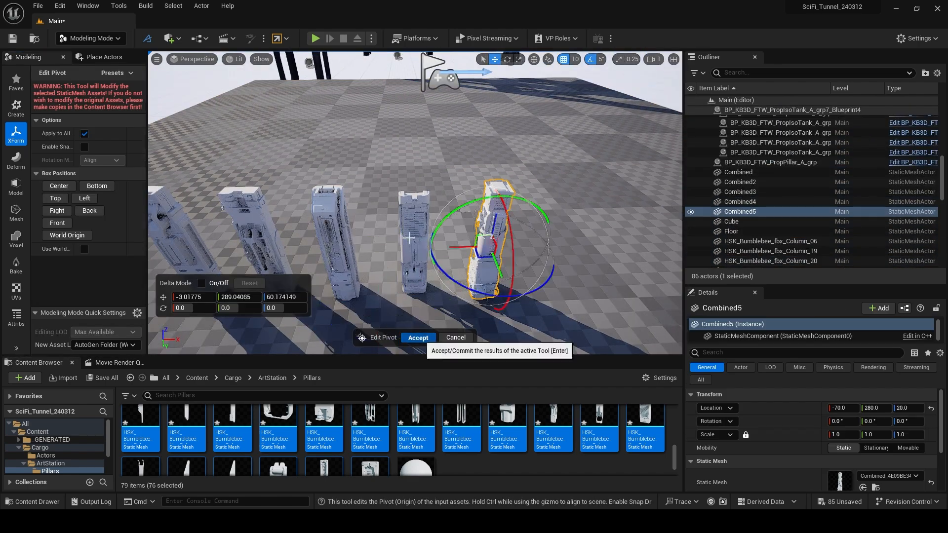
left_click(409, 238)
left_click(65, 109)
left_click(59, 186)
left_click(418, 337)
left_click(65, 109)
left_click(59, 186)
left_click(418, 337)
- Select the five combined pillars and apply a metallic Future Warfare material from the Cargo Materials folder
left_click(740, 212, "shift")
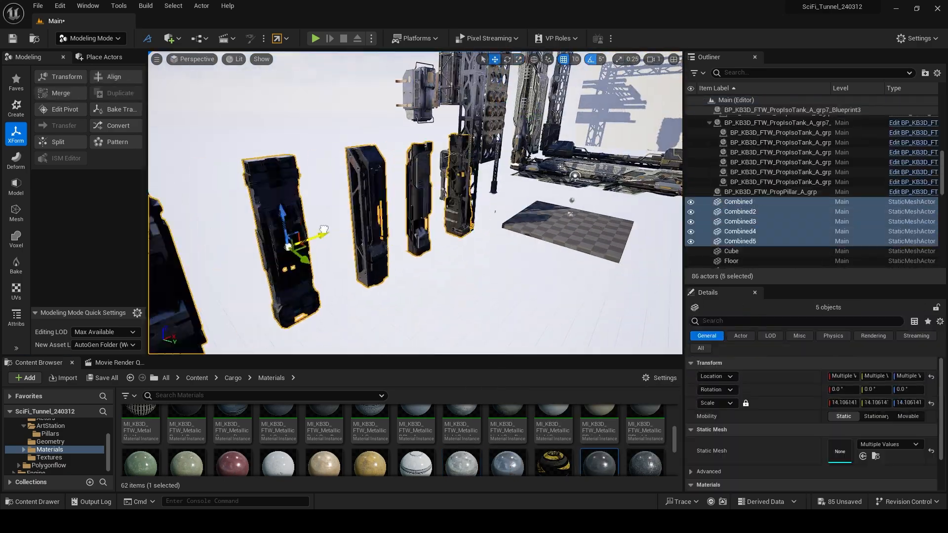
left_click_drag(507, 465, 284, 213)
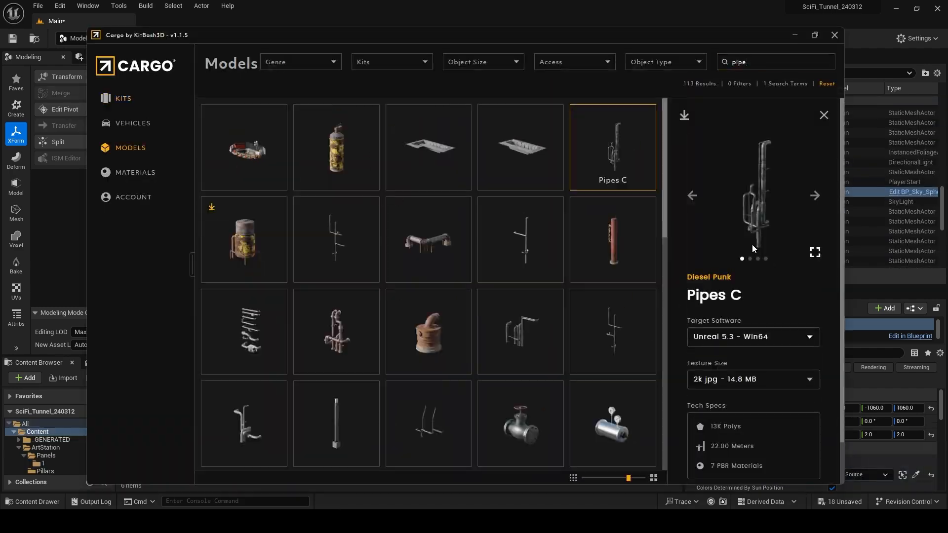
- Review the details of the Diesel Punk Pipes C model in the Cargo model library
scroll(449, 269, "down", 2)
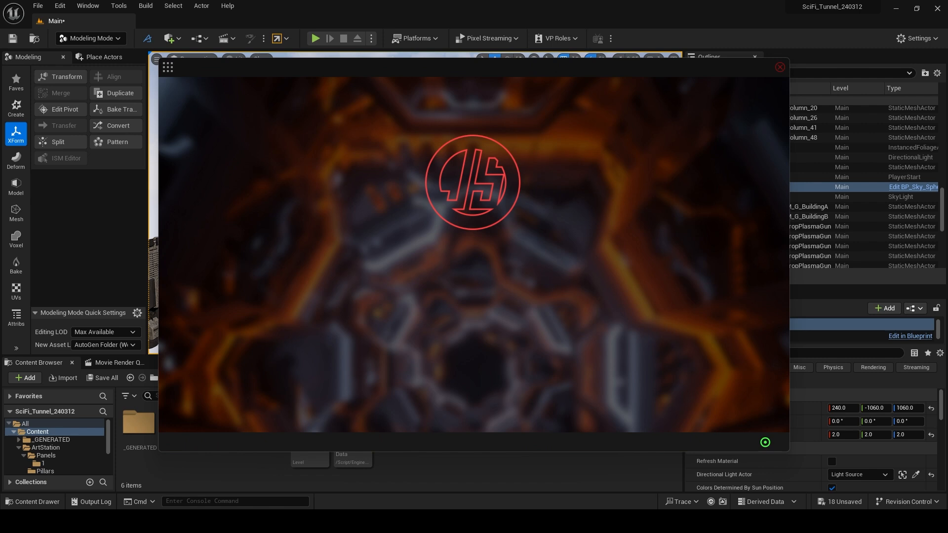
- Switch to JSplacement, open a displacement texture generator, and look over its settings and the list of other generators
left_click(168, 68)
left_click(209, 146)
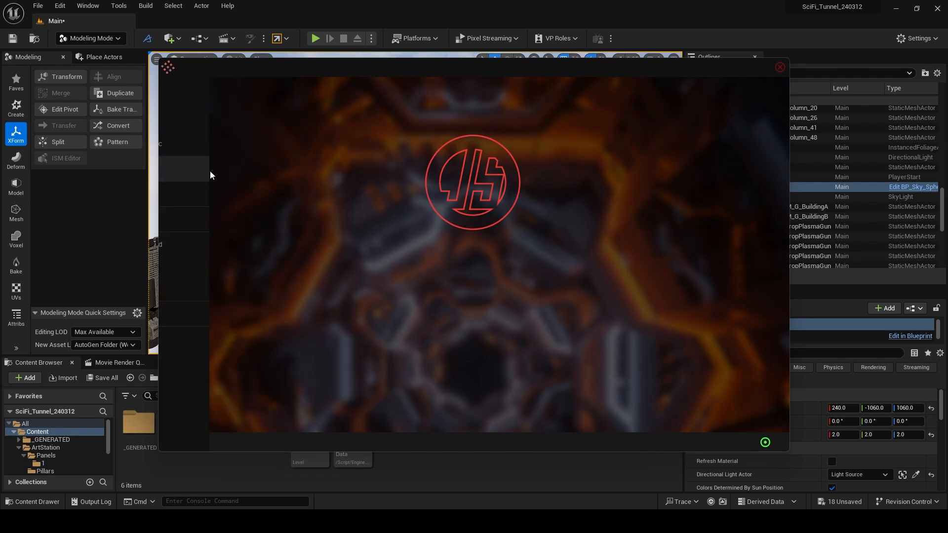
left_click(236, 170)
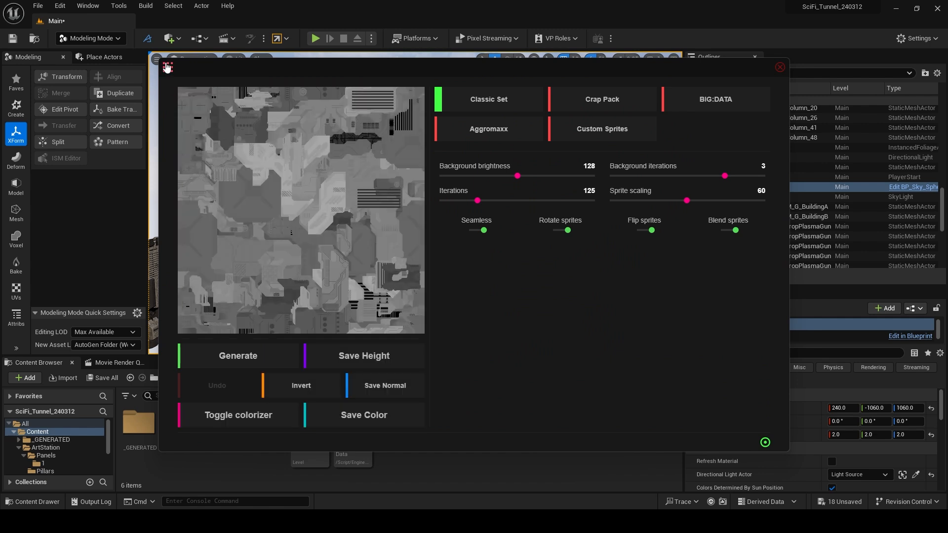
left_click(167, 68)
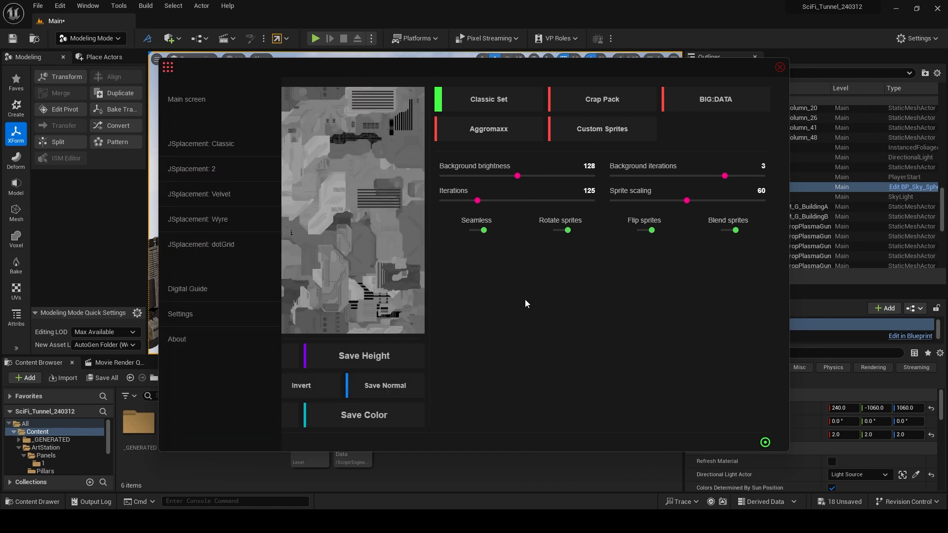
left_click(523, 298)
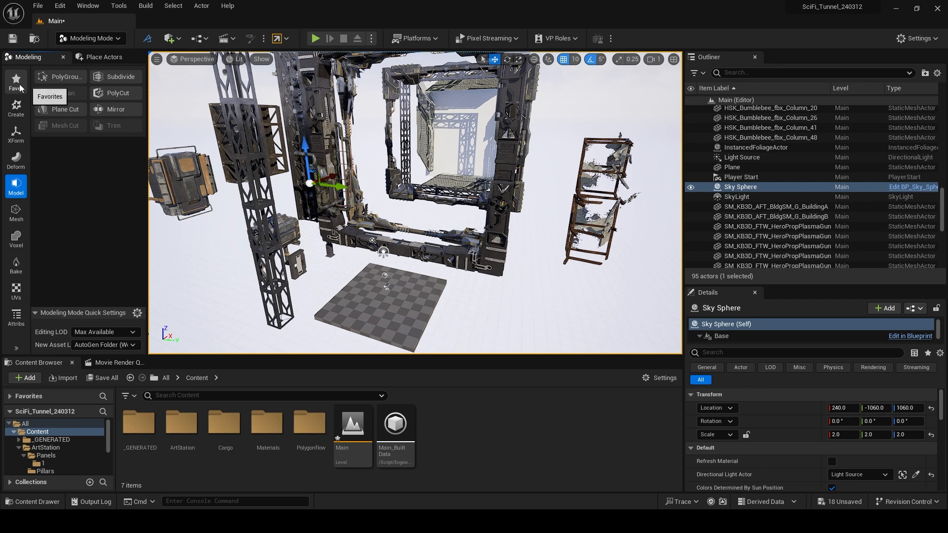
- Create a rectangle mesh with 50 width and 50 depth subdivisions on the checkered floor plane
left_click(17, 107)
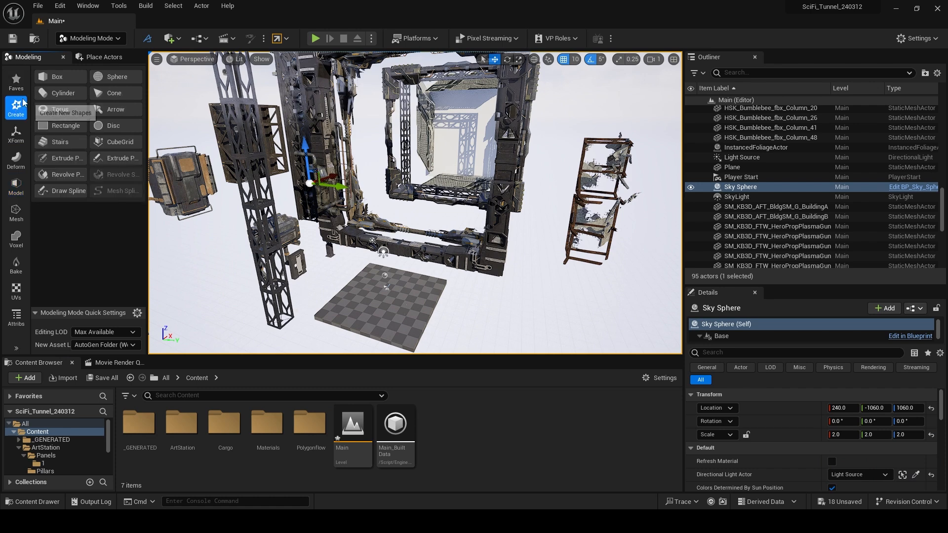
left_click(61, 127)
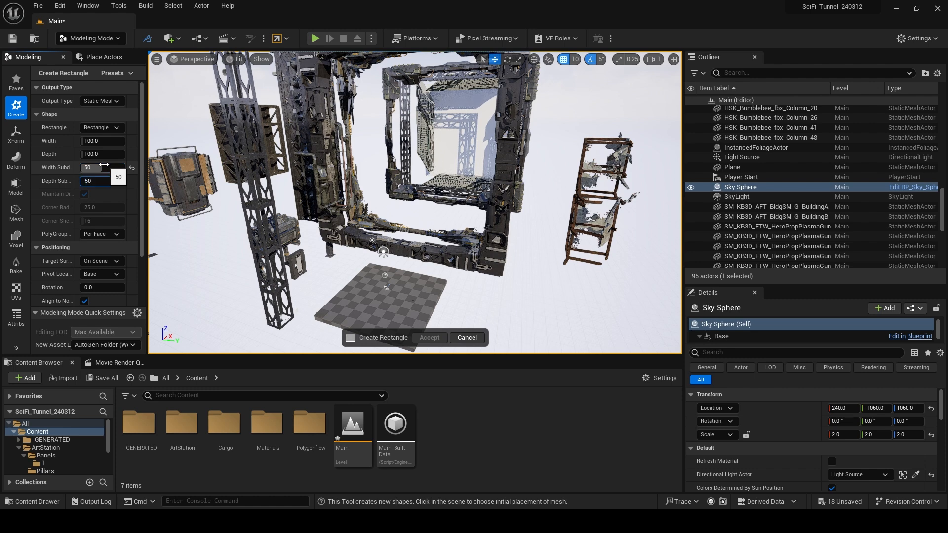
left_click(393, 312)
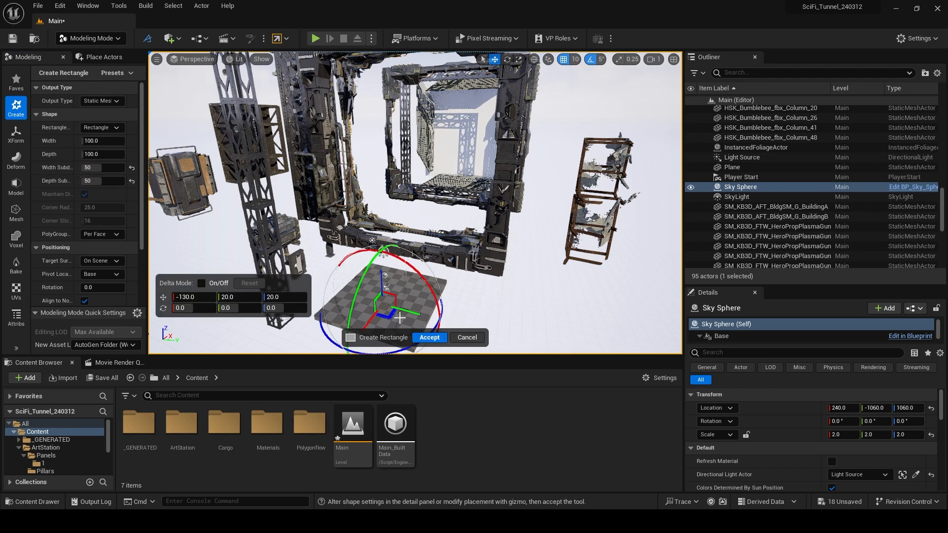
left_click(429, 338)
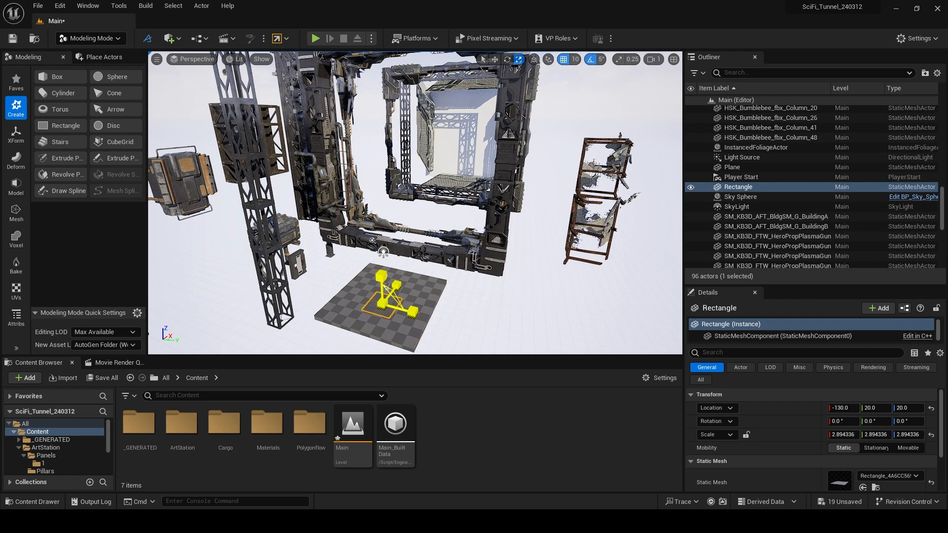
- Scale the rectangle uniformly to about 11.29 and move it to location 0, 0, 750
left_click_drag(387, 297, 388, 307)
left_click(931, 409)
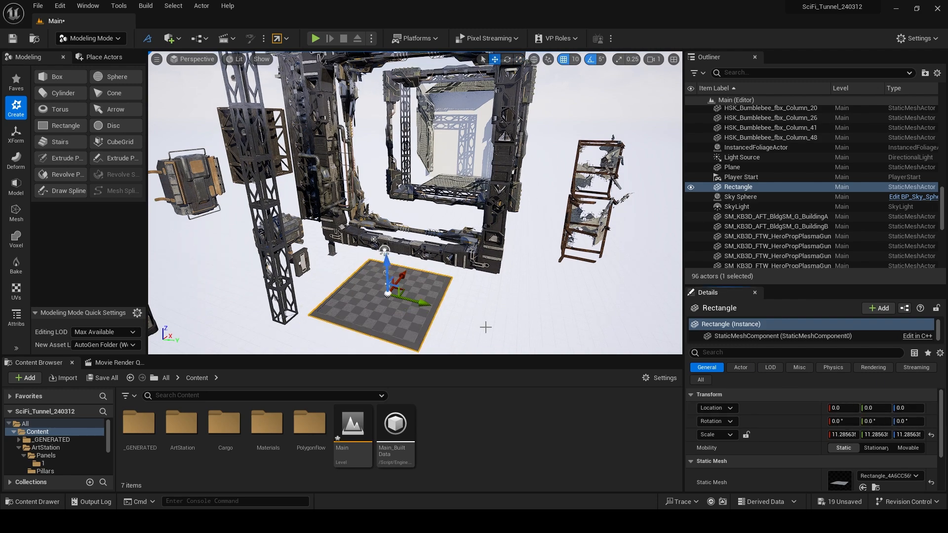
left_click_drag(388, 269, 392, 203)
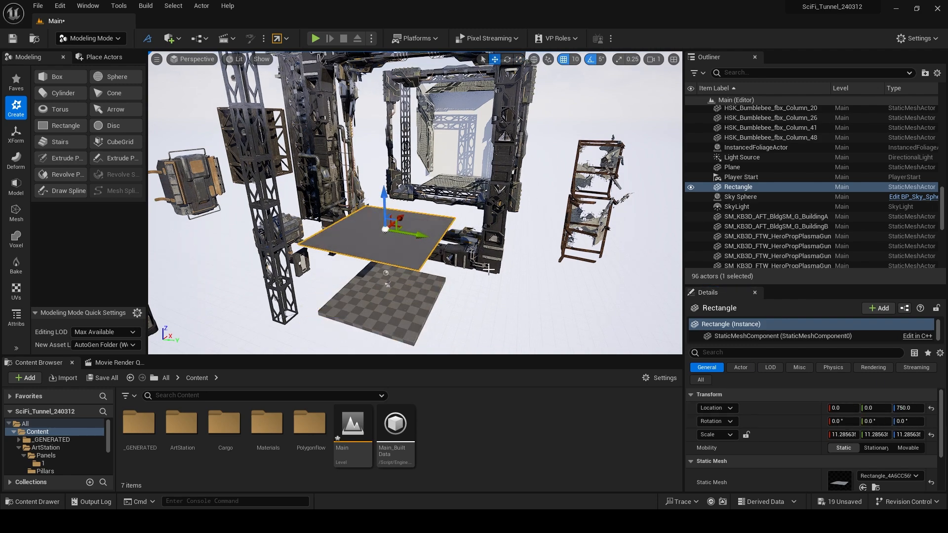
- Start the Displace deformation on the rectangle and change the displacement type from Perlin noise to Texture2D map
left_click_drag(489, 270, 486, 314, "alt")
scroll(487, 269, "up", 4)
scroll(486, 269, "down", 2)
left_click(15, 188)
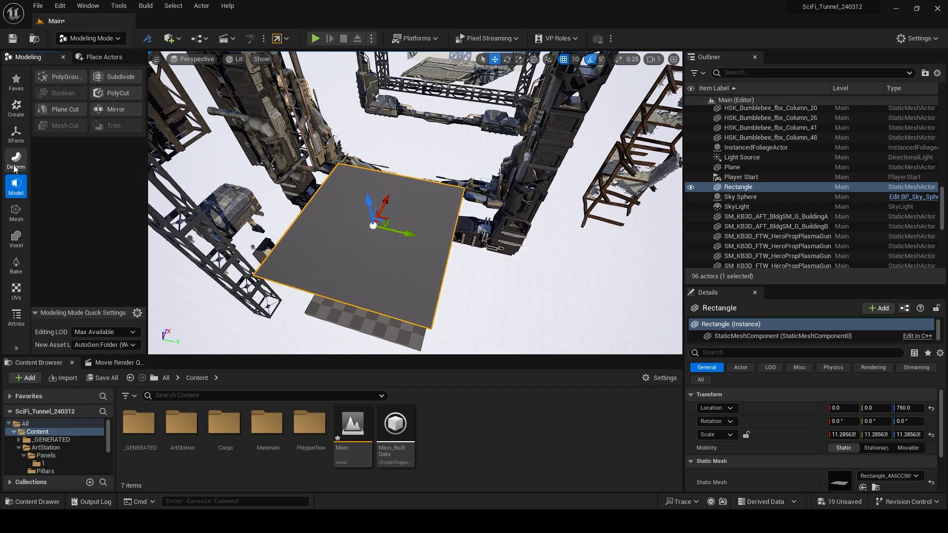
left_click(15, 160)
left_click(60, 125)
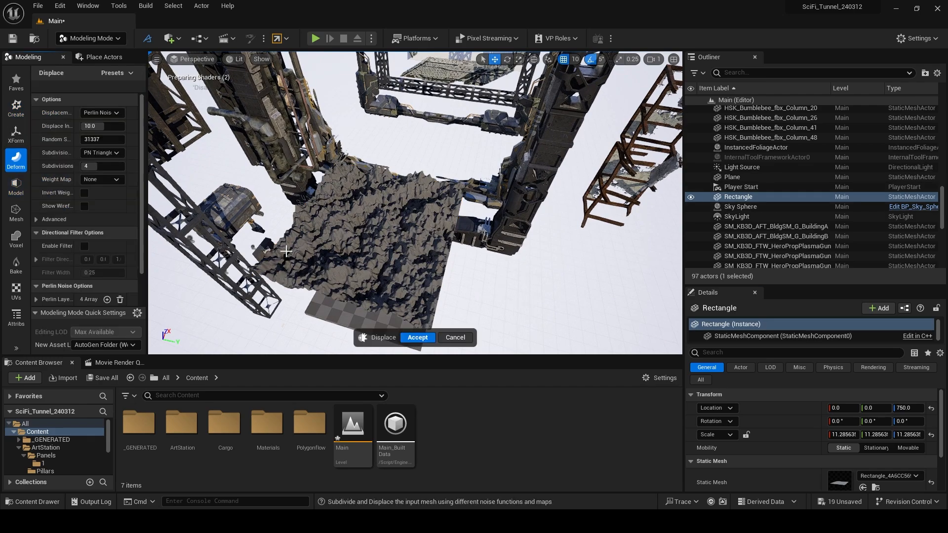
key("w")
right_click_drag(365, 259, 299, 211)
key("s")
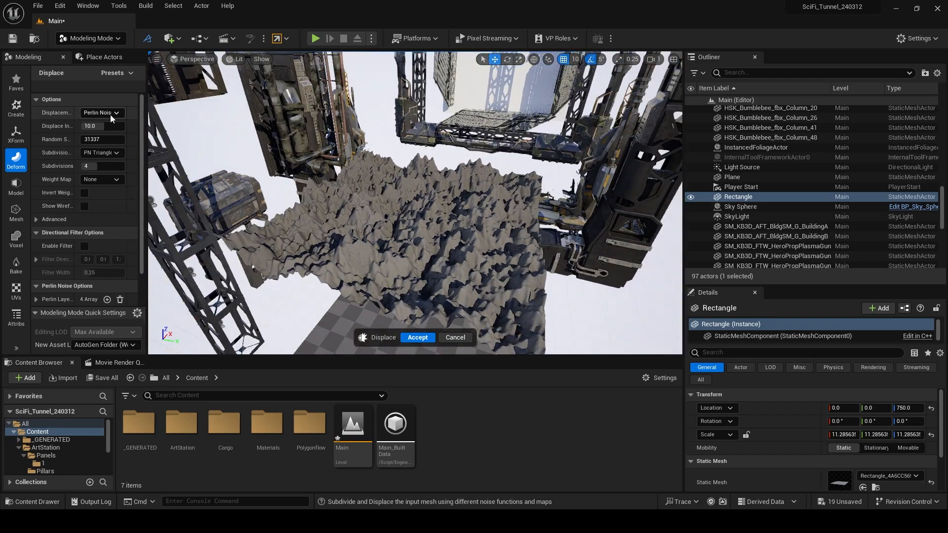
left_click(102, 132)
scroll(84, 265, "down", 4)
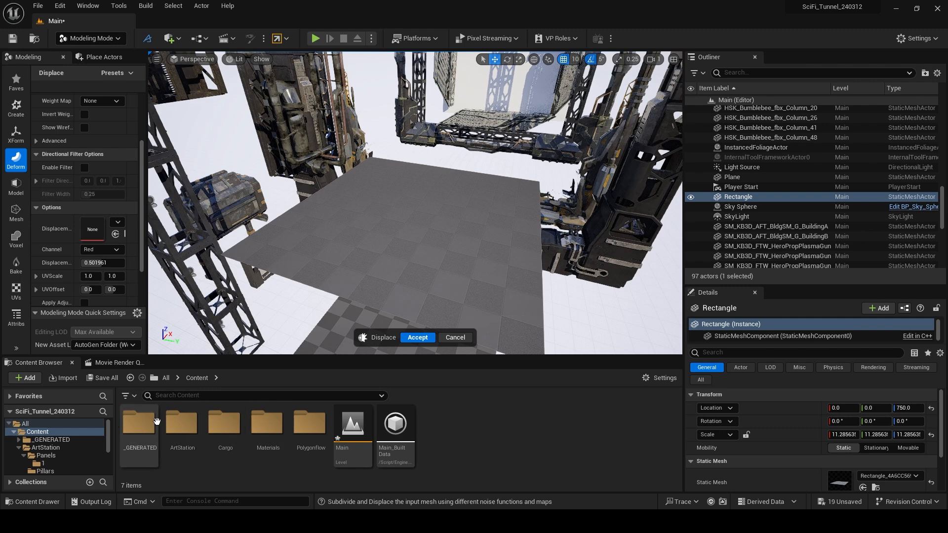
- Assign the seamless JS-2 texture from the Materials/JSPlacement folder as the rectangle's displacement map
double_click(268, 425)
double_click(129, 424)
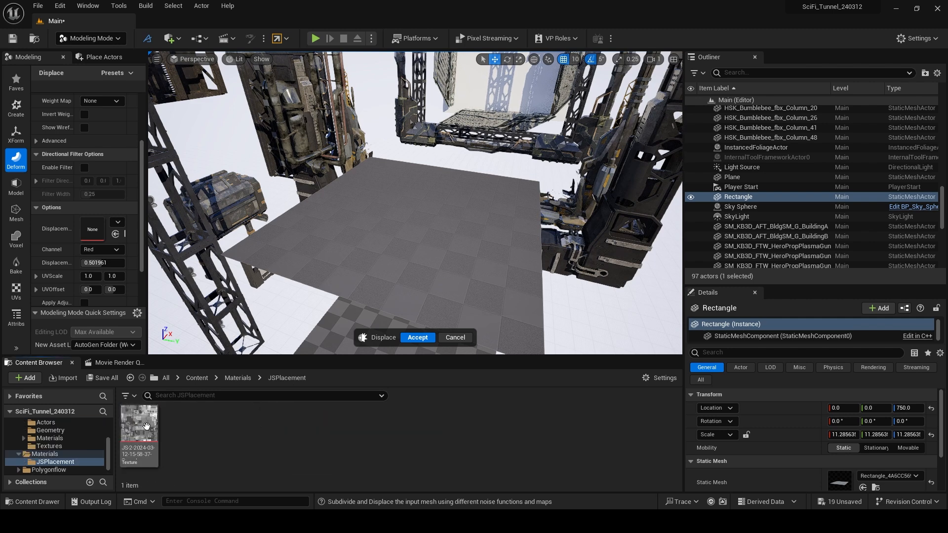
left_click_drag(146, 427, 93, 228)
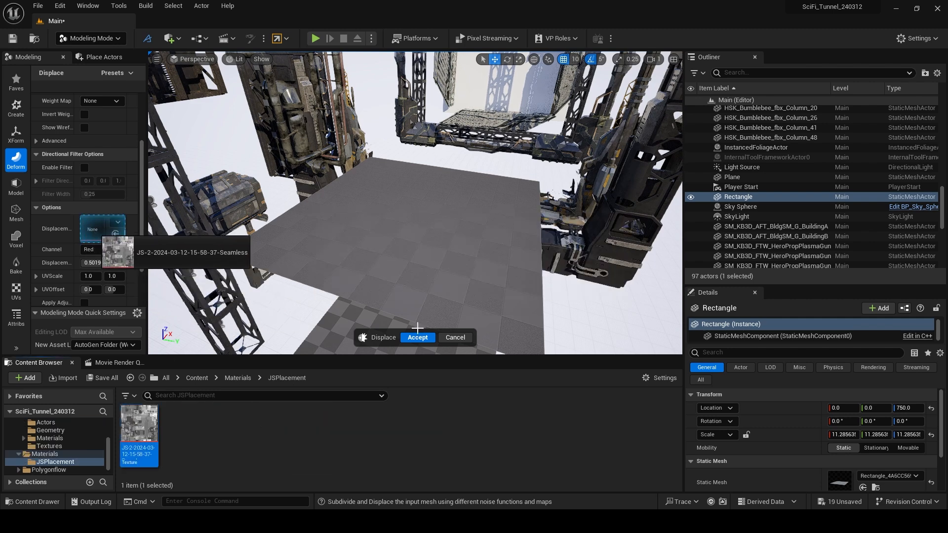
key("w")
right_click_drag(416, 300, 467, 303)
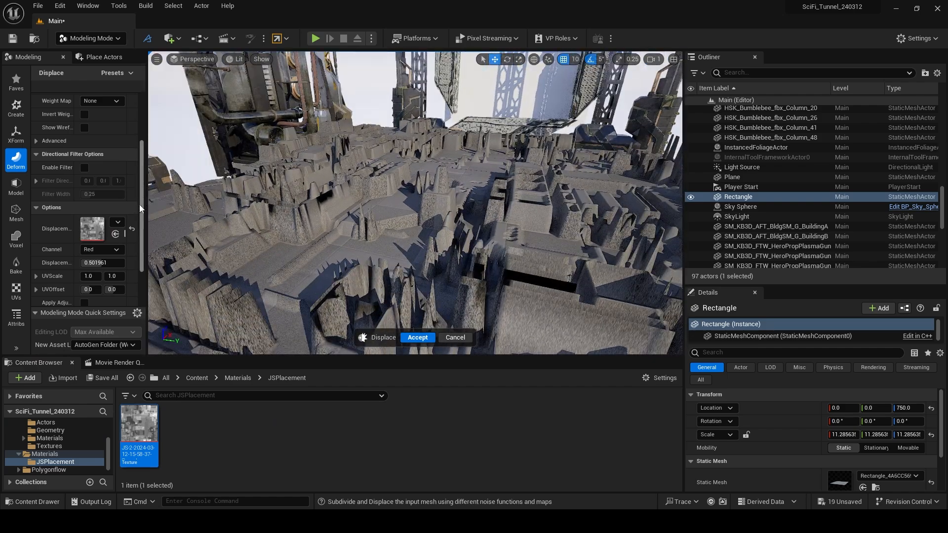
- Set the displacement intensity of the rectangle to 5
scroll(83, 239, "up", 3)
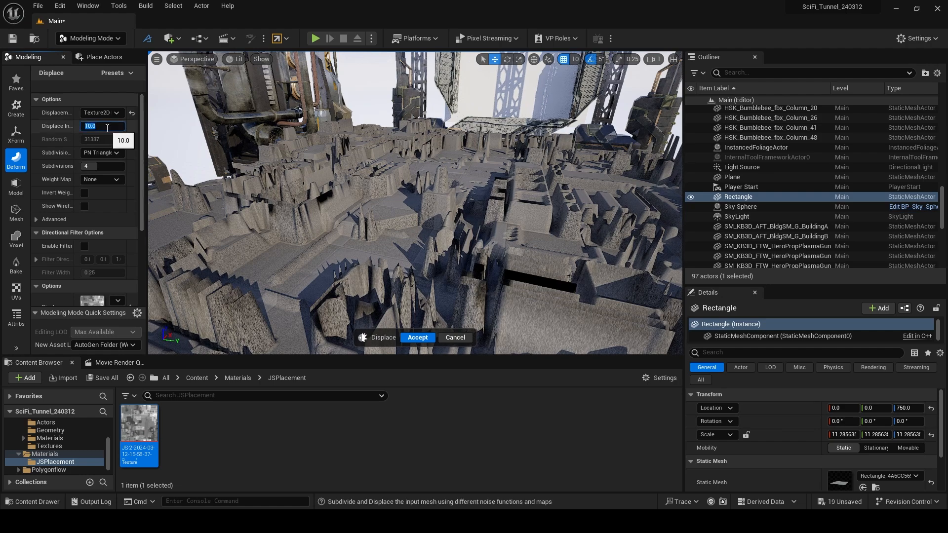
type("5")
key("Return")
mouse_move(320, 169)
right_mouse_down()
mouse_move(328, 148)
mouse_move(321, 174)
right_mouse_up()
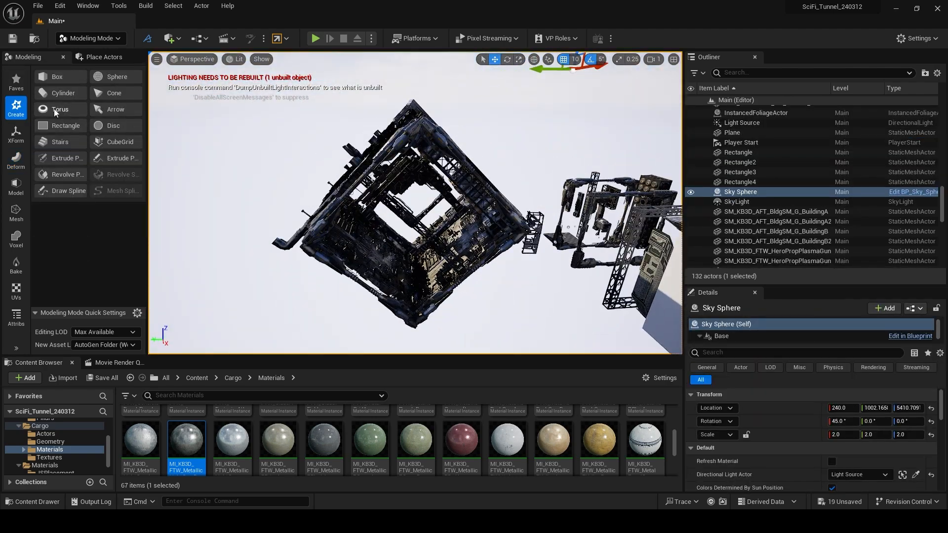
- Create a square torus with 4 major slices and set its minor radius to 5.02
left_click(54, 108)
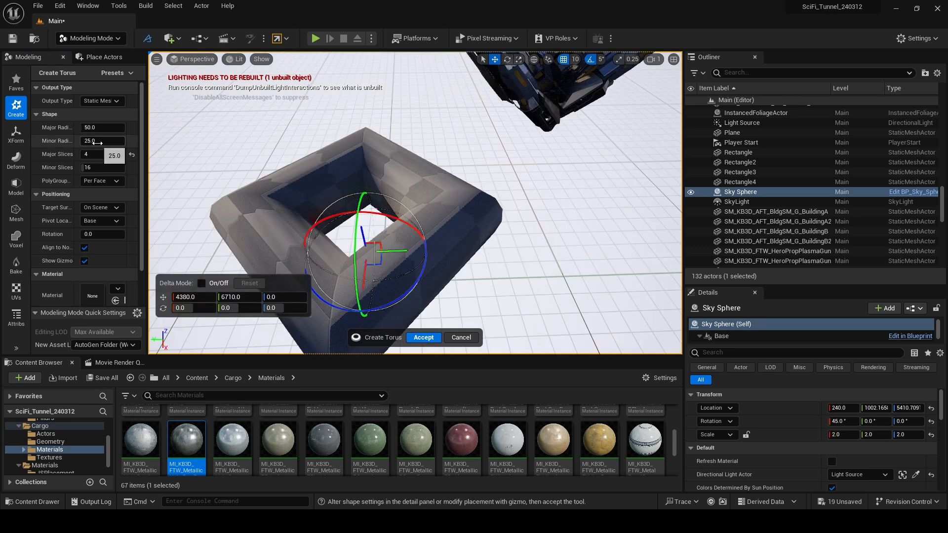
left_click(95, 142)
type("5.02")
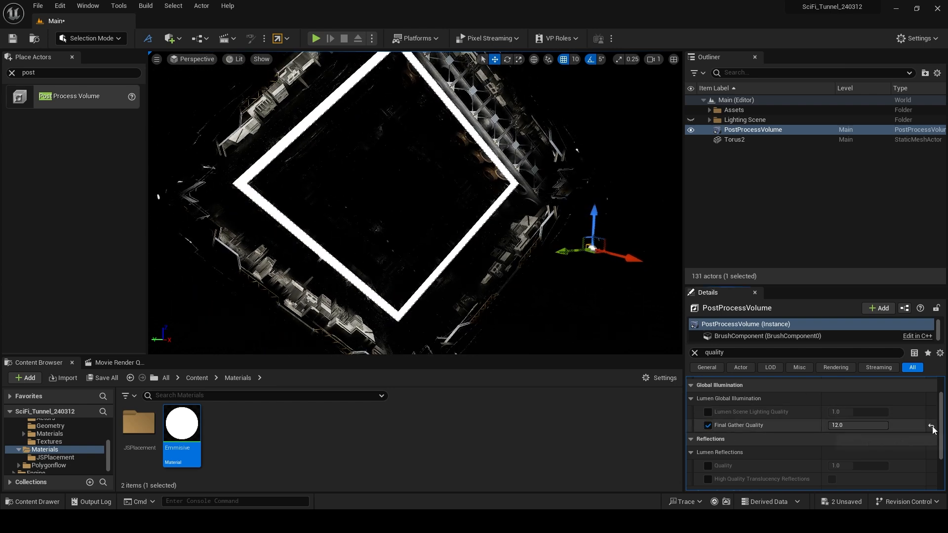
- Reset the Lumen Final Gather Quality of the post process volume to 1.0
left_click(710, 426)
left_click(864, 425)
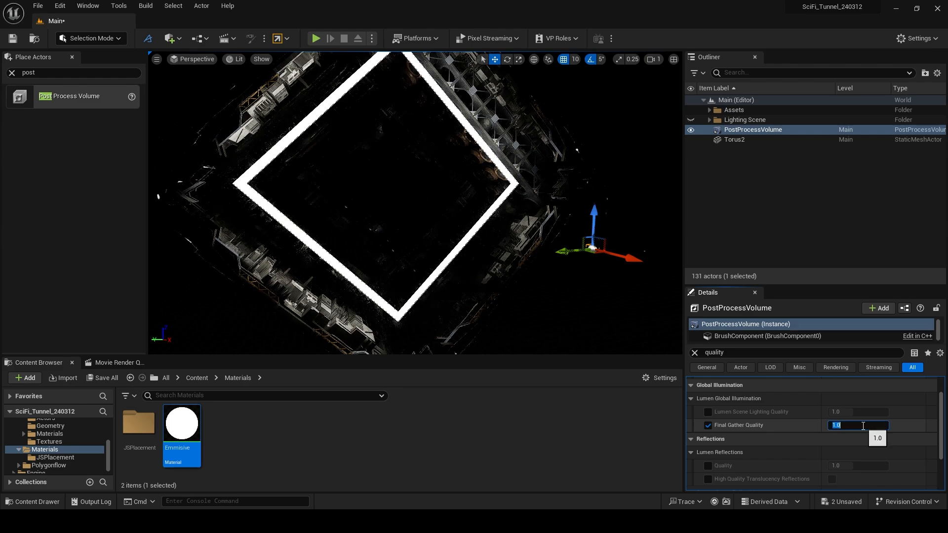
left_click(744, 202)
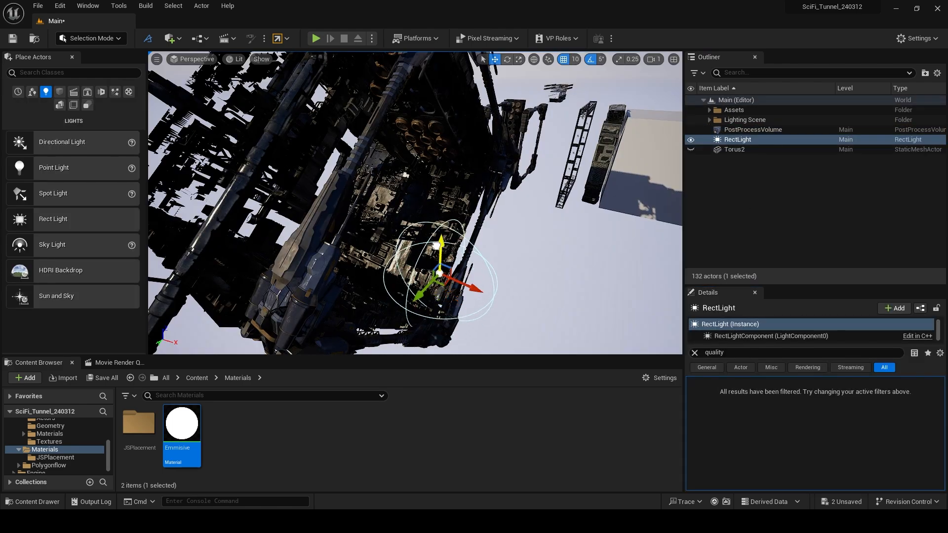
- Clear the property filter of the rect light inside the tunnel and set its intensity to 122 cd
left_click_drag(425, 194, 297, 200, "alt")
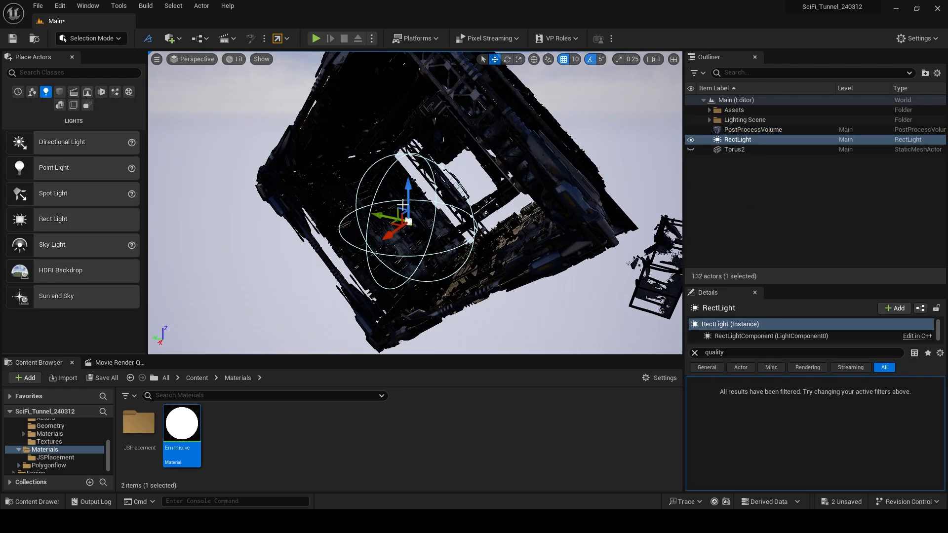
right_click_drag(403, 205, 435, 205, "alt")
right_click_drag(659, 146, 665, 146, "alt")
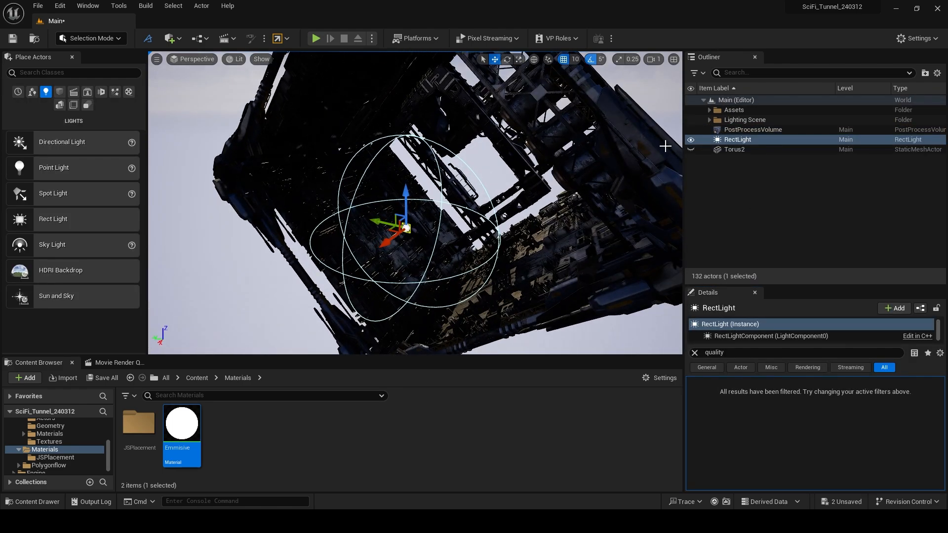
left_click(695, 353)
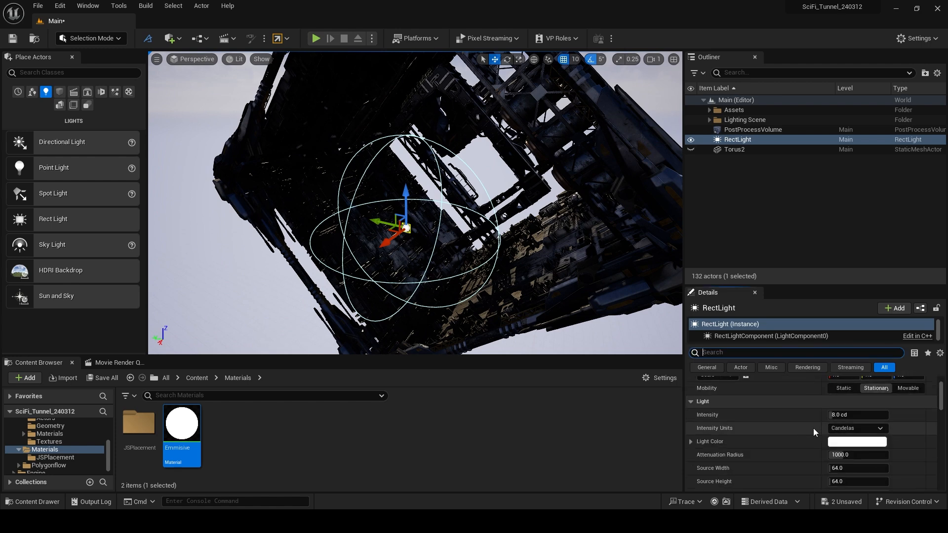
left_click(841, 417)
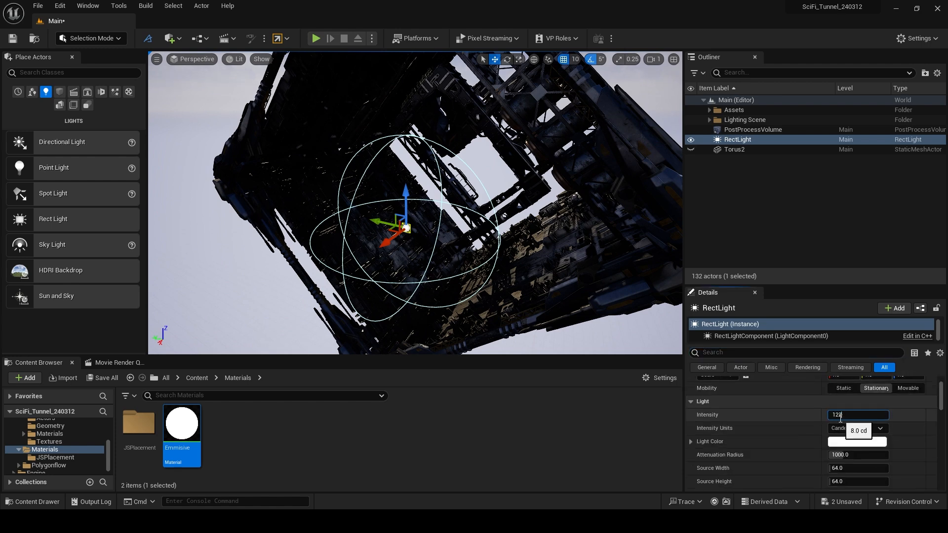
scroll(732, 470, "down", 1)
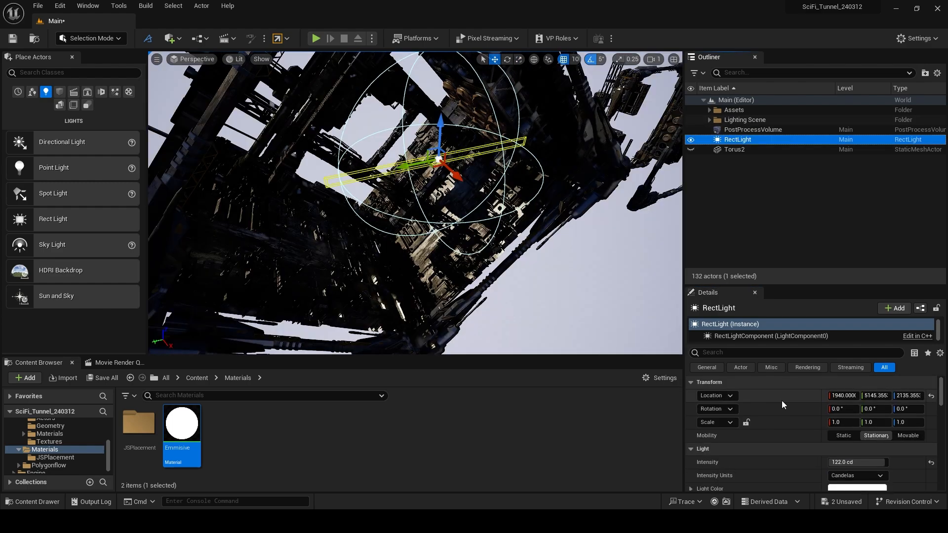
- Move and rotate the wide rect light inside the tunnel opening
left_click_drag(441, 162, 447, 167)
right_click_drag(447, 167, 418, 176)
key("e")
left_click_drag(415, 165, 453, 179)
key("w")
left_click_drag(453, 178, 513, 183, "alt")
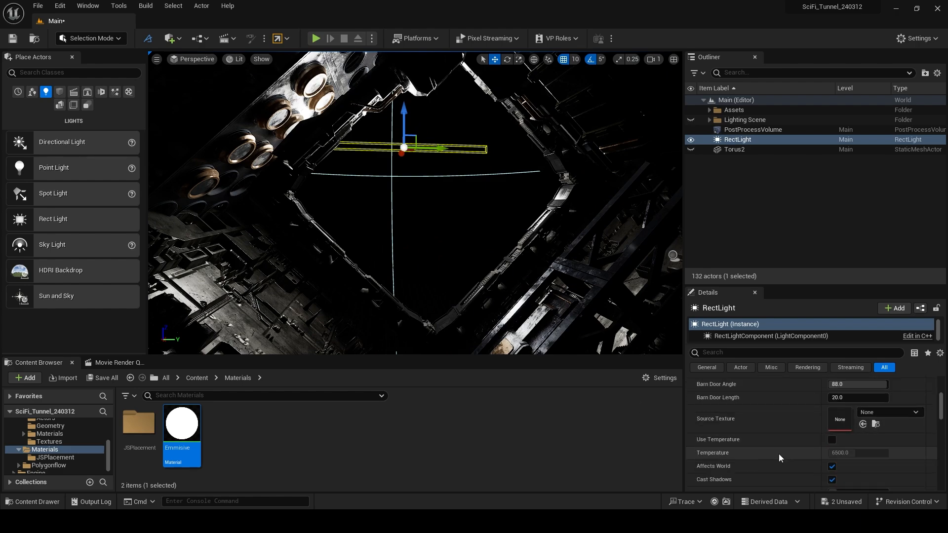
- Show the Torus2 ring again and save a changed emissive color in its Emmisive material
scroll(761, 456, "down", 6)
left_click(691, 149)
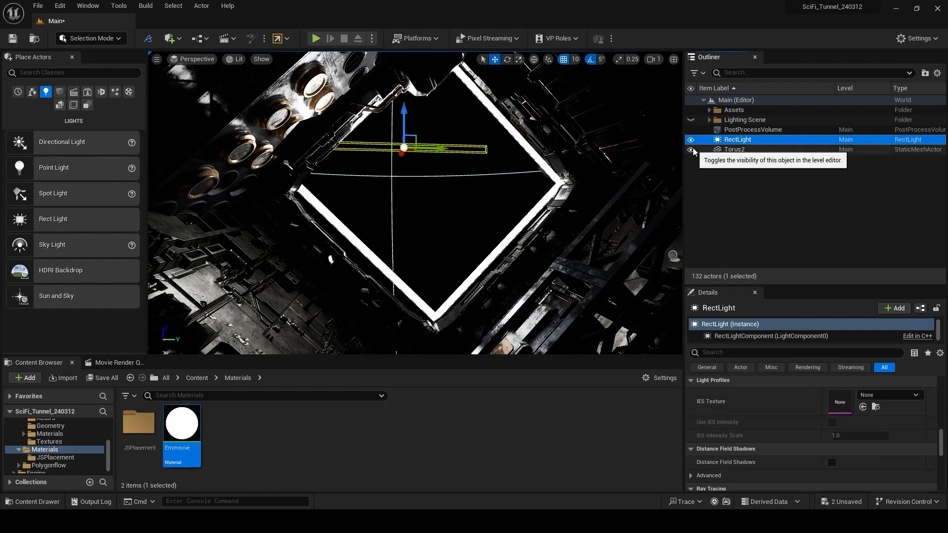
left_click(735, 149)
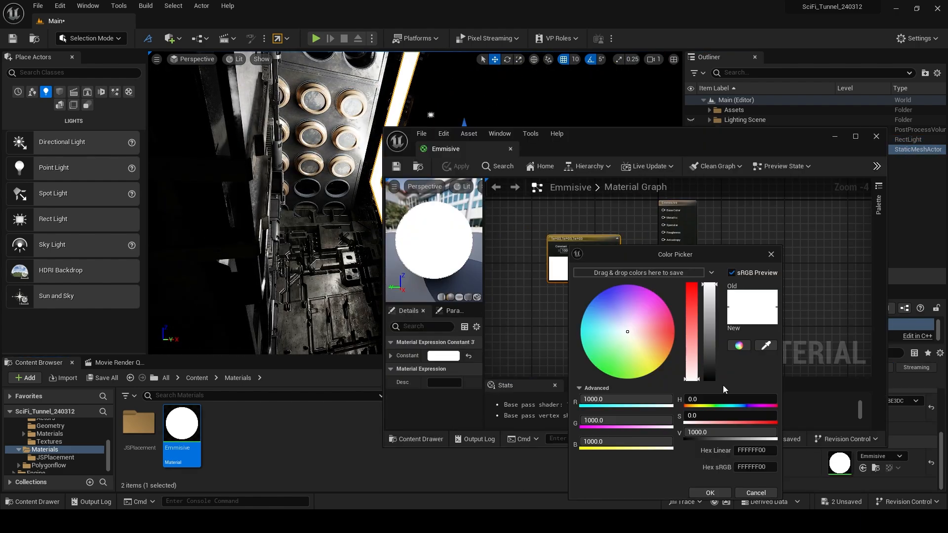
key("ctrl+s")
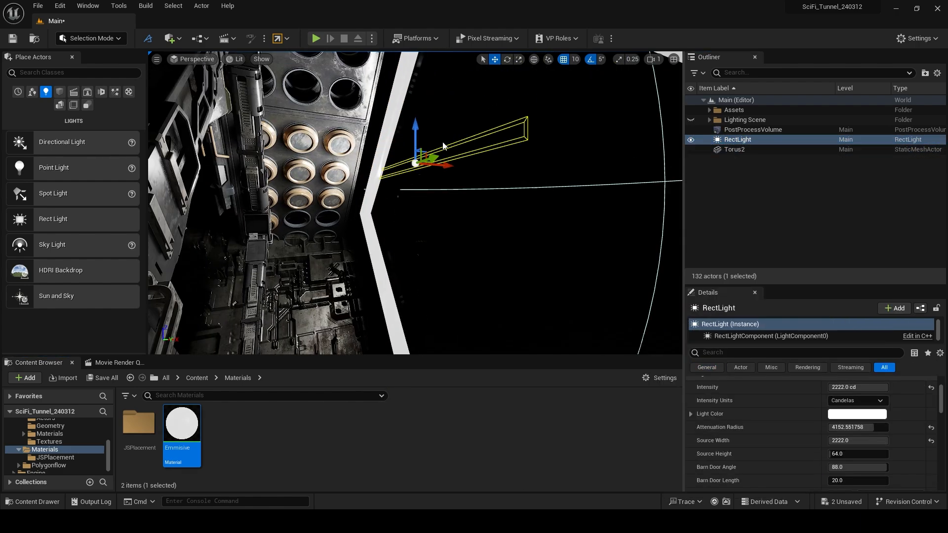
- Duplicate the rect light to light further sides of the glowing square ring
left_click_drag(395, 163, 326, 162, "alt")
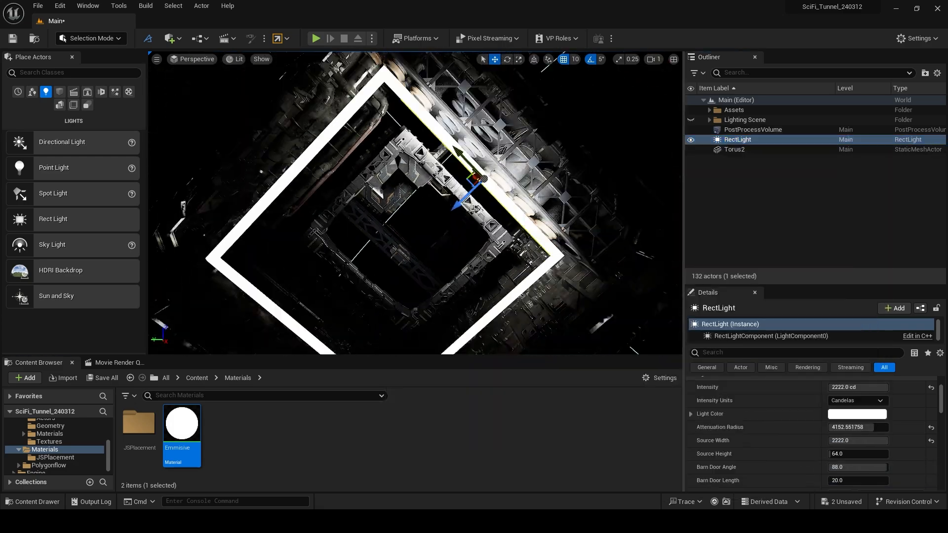
key("ctrl+d")
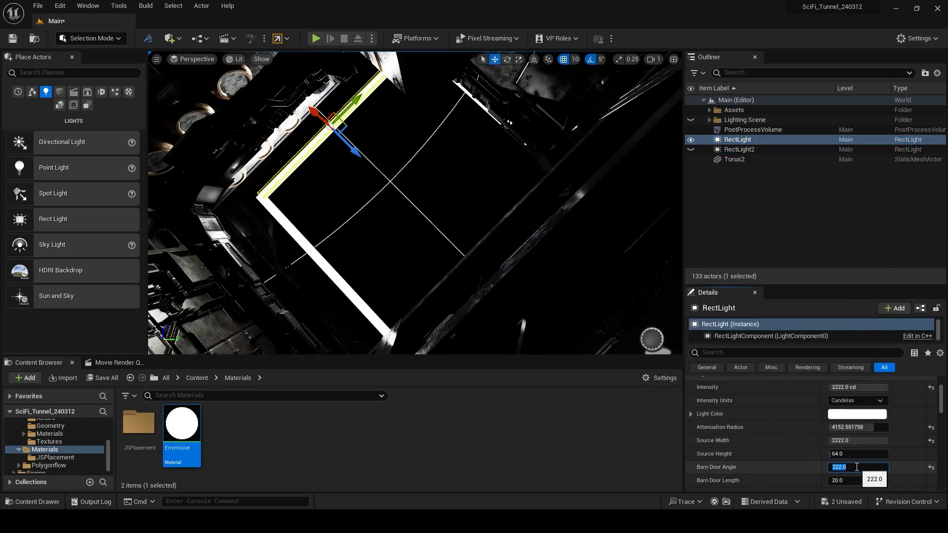
key("ctrl+d")
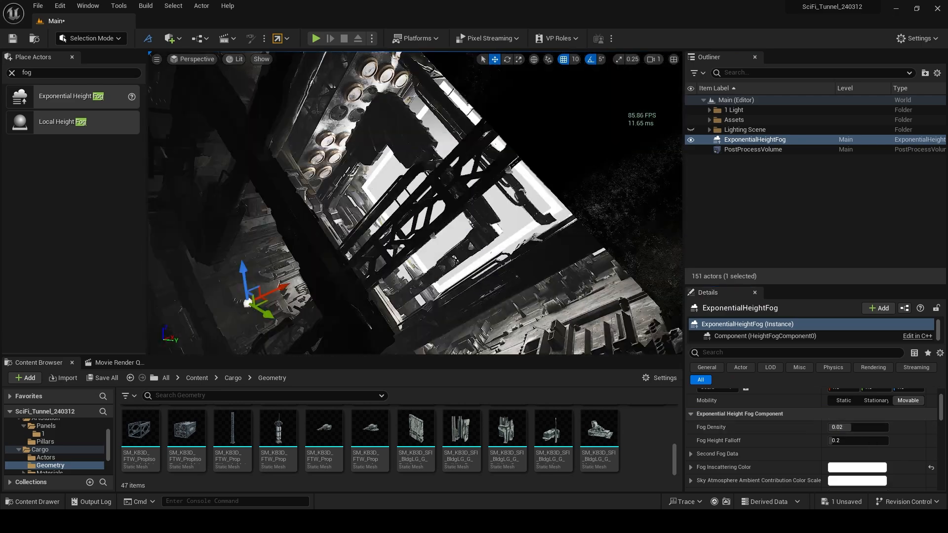
- Set the exponential height fog's volumetric View Distance to 6000 and clear the details search
scroll(835, 416, "down", 10)
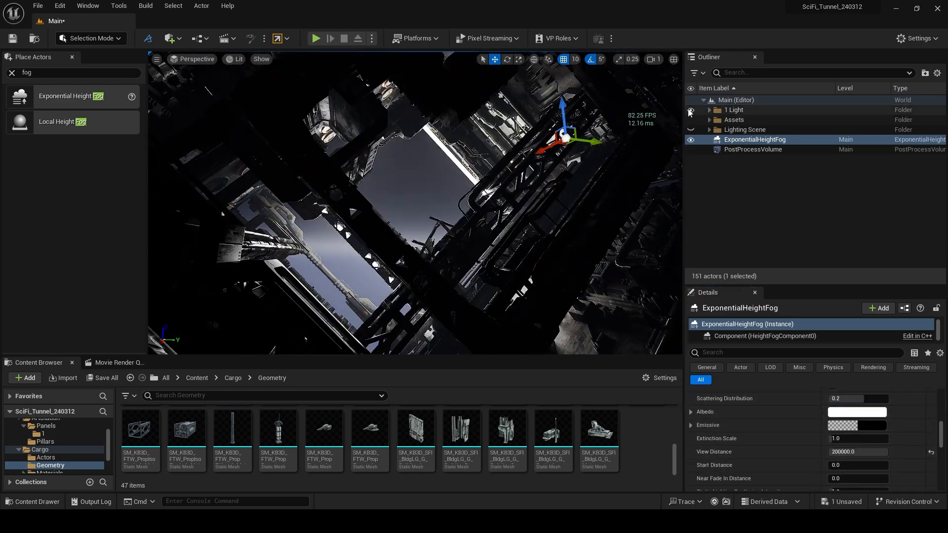
scroll(800, 444, "up", 8)
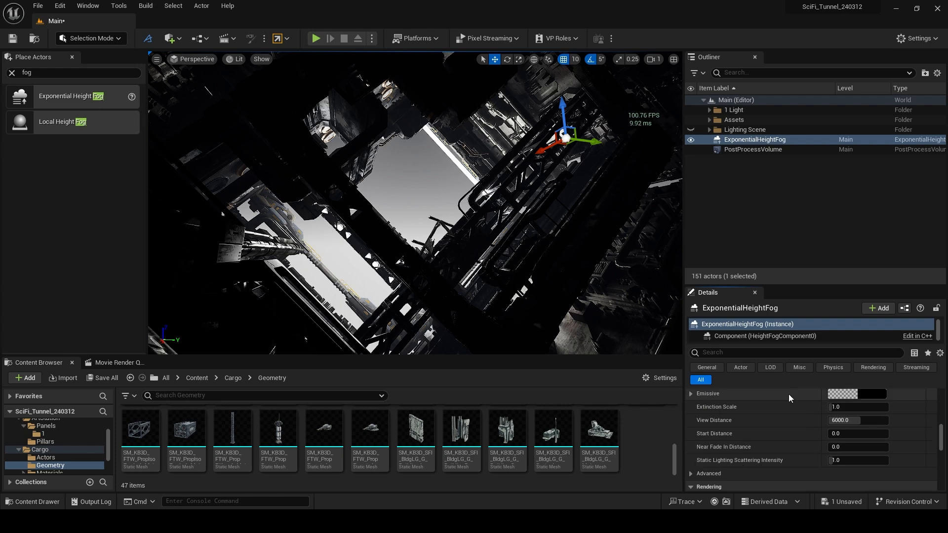
left_click(857, 418)
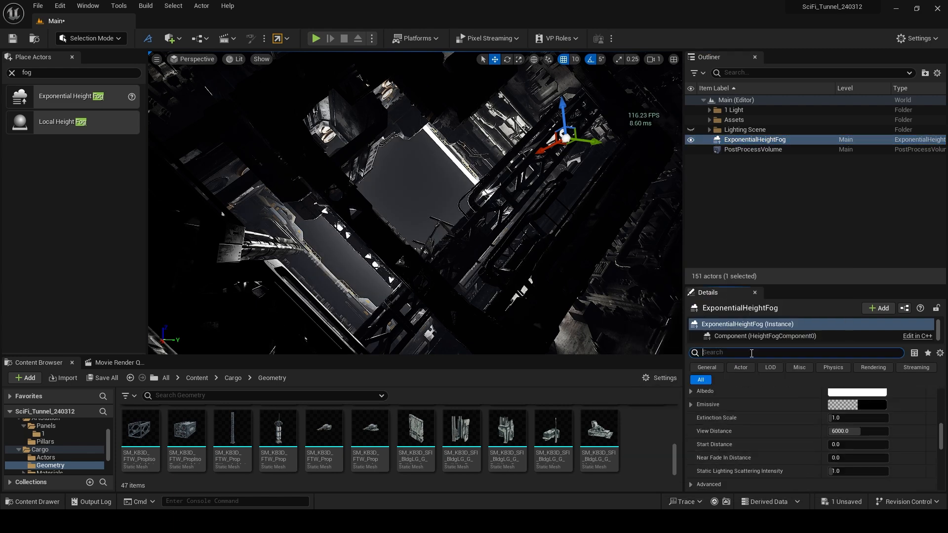
key("ctrl+a")
key("BackSpace")
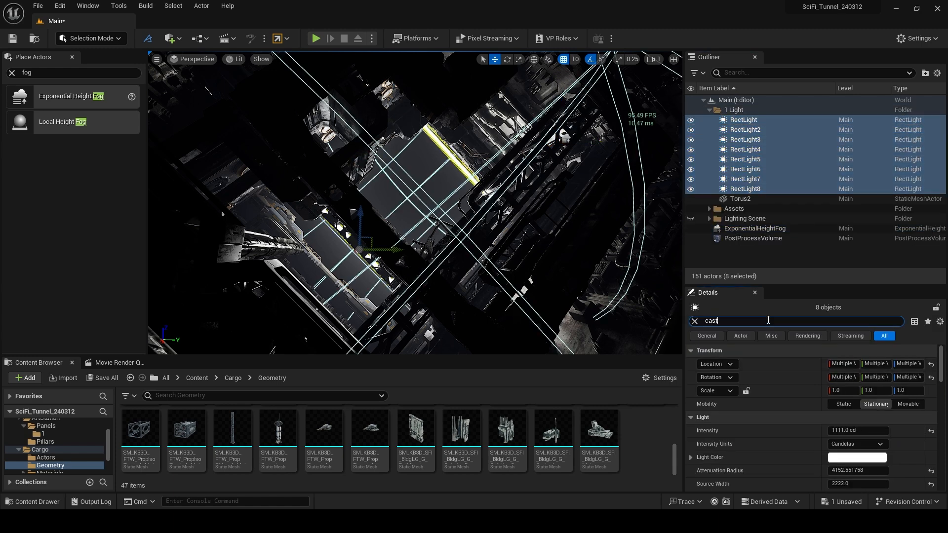
- Filter the eight selected rect lights' properties for "cast" to review their shadow-casting options, and clear the selection
type("cast")
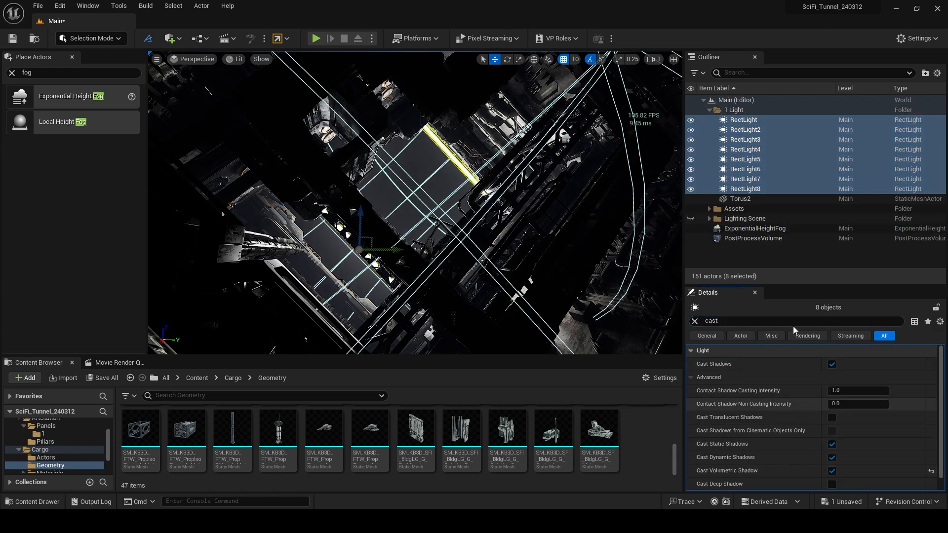
left_click(740, 244)
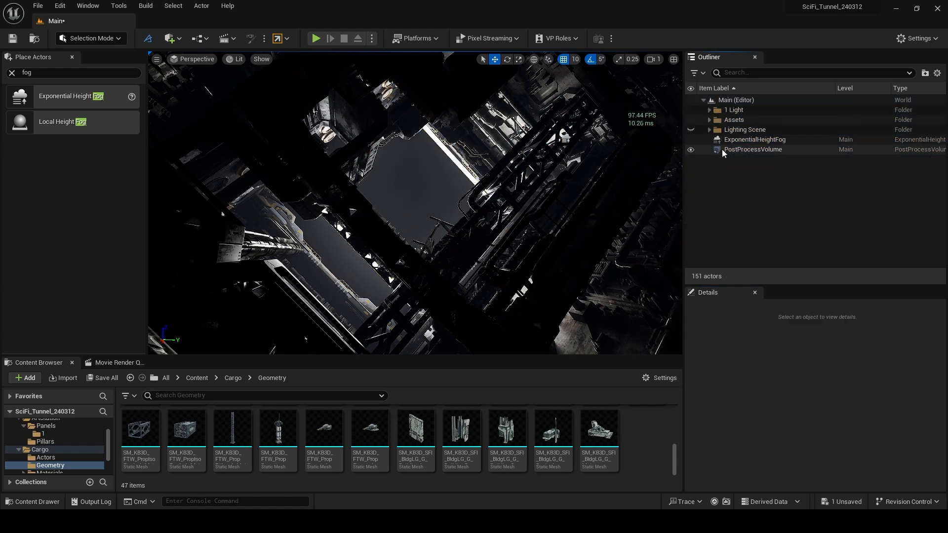
- Set the exponential height fog's Fog Density to 0.0176 and its second Fog Density to 0.014
left_click(745, 140)
scroll(829, 421, "up", 3)
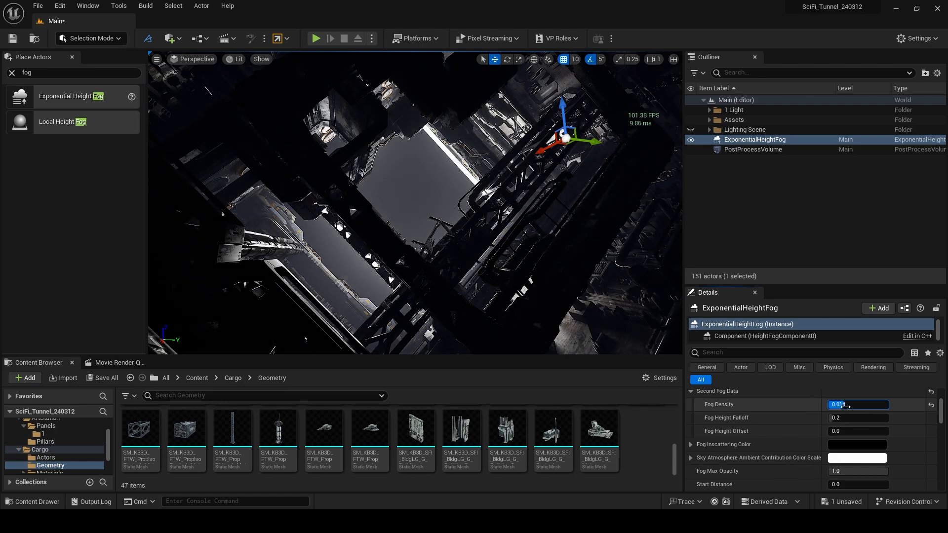
left_click_drag(845, 428, 849, 427)
mouse_move(415, 202)
right_mouse_down()
mouse_move(429, 190)
mouse_move(444, 223)
mouse_move(440, 190)
mouse_move(428, 200)
right_mouse_up()
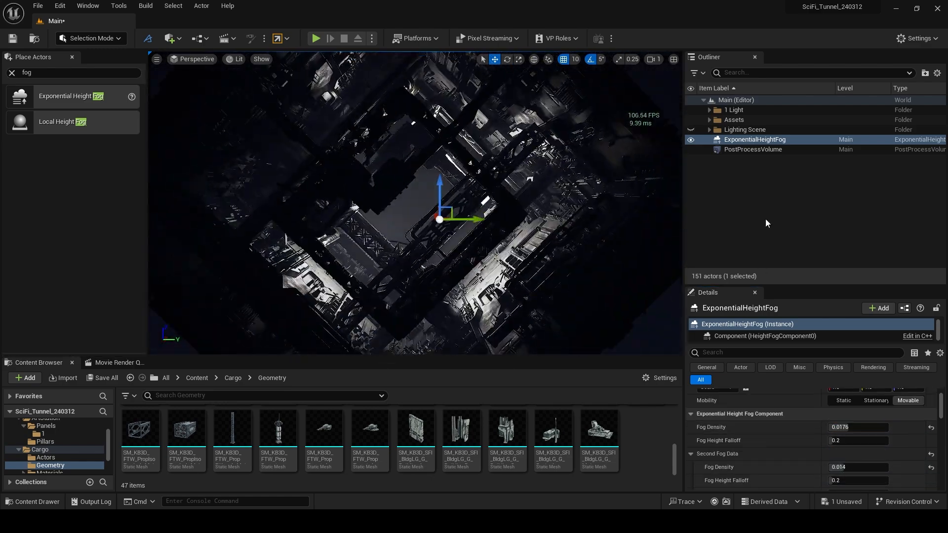
- Add a Cine Camera Actor to the level, reset its location to 0, 0, 0 and pilot it
left_click(768, 222)
left_click(65, 72)
type("camer")
left_click_drag(72, 251, 410, 308)
left_click(932, 396)
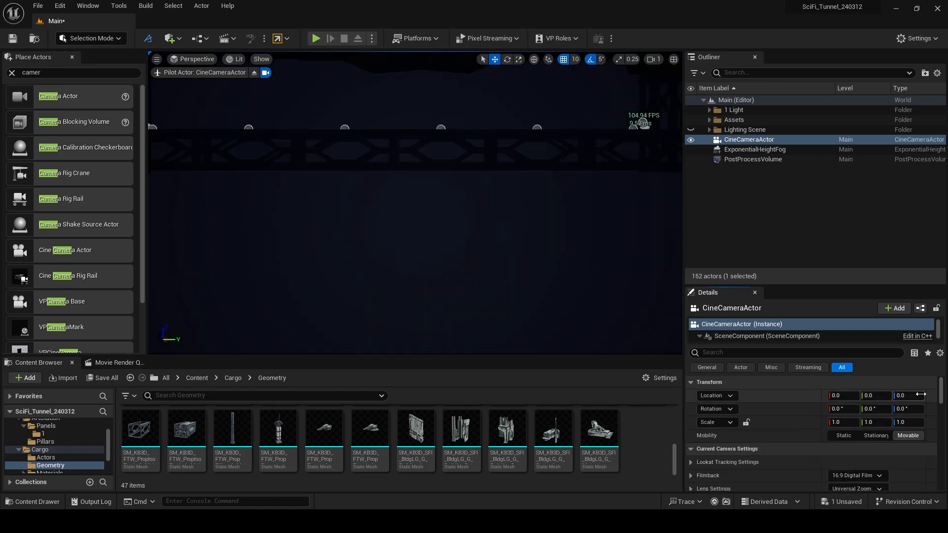
right_click_drag(566, 154, 566, 158)
- Set the cine camera's focal length to about 29.57 and its aperture to 1.2, and undo the last scaling of the lights and ring
scroll(850, 435, "down", 6)
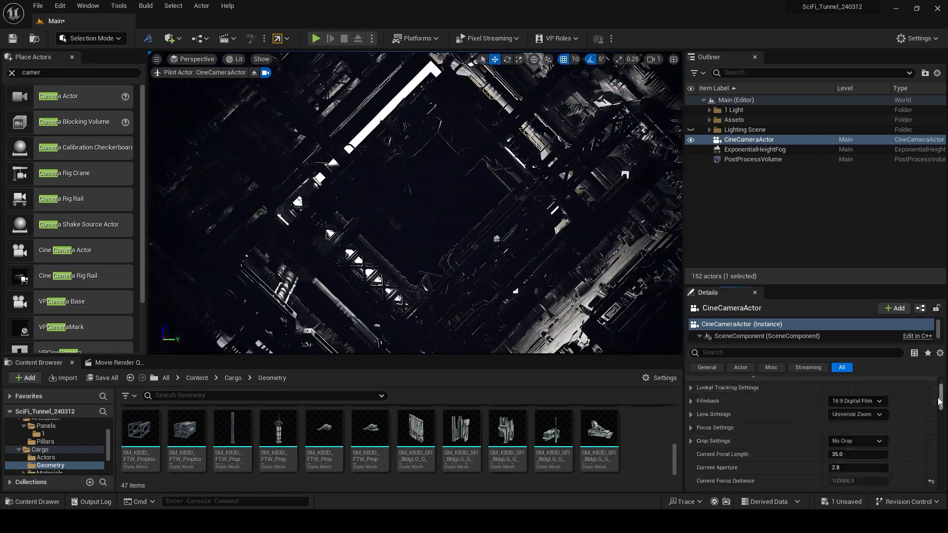
left_click_drag(858, 385, 852, 385)
key("ctrl+z")
key("ctrl+z")
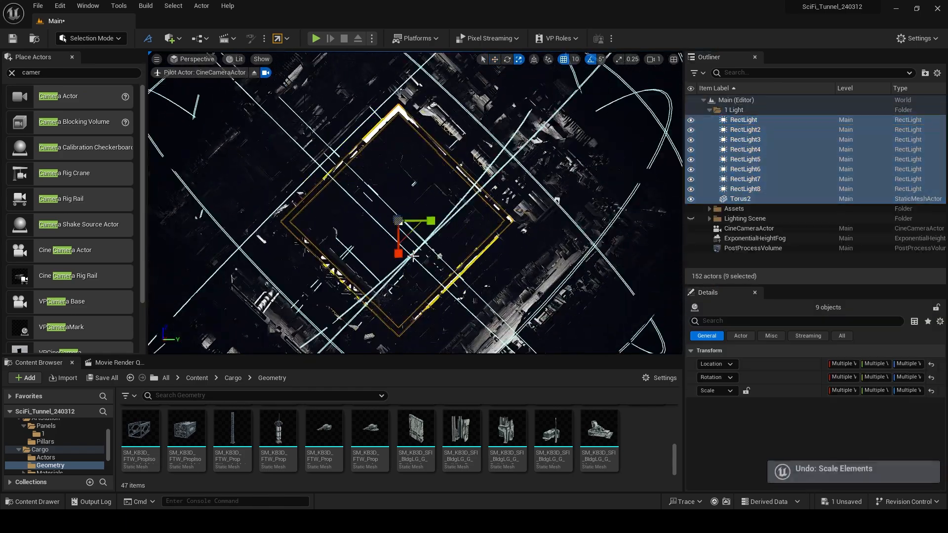
key("ctrl+z")
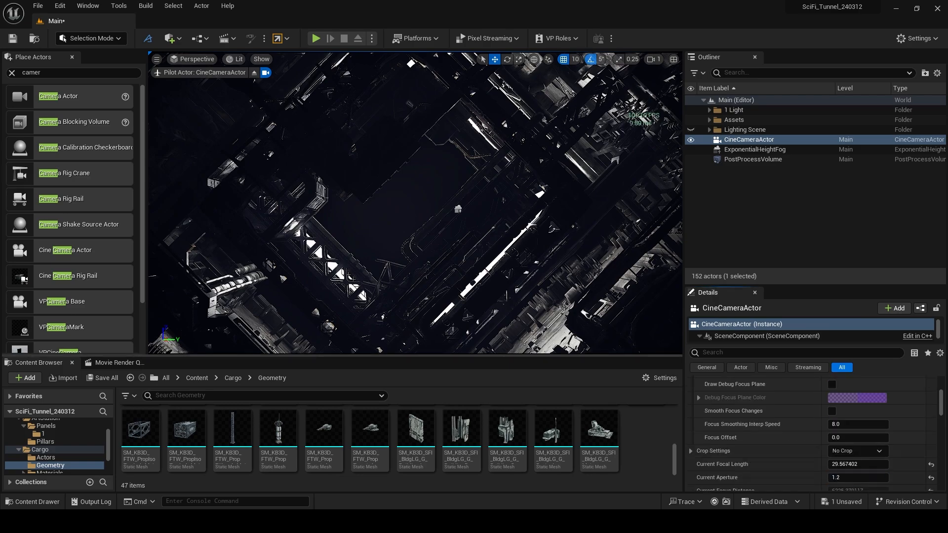
- Set the eight rect lights' intensity to 4444 cd and shift the iso tank props along Y beside the tunnel
key("ctrl+z")
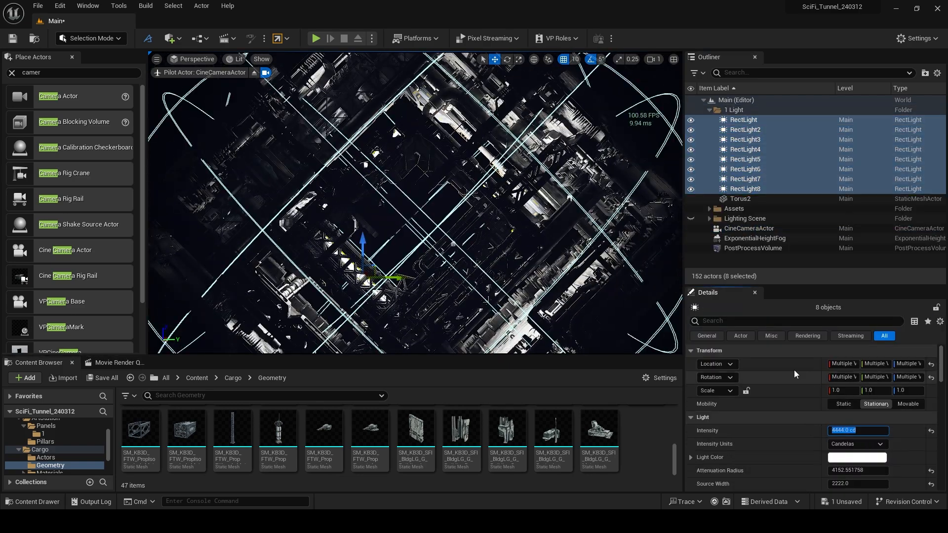
key("ctrl+z")
key("ctrl+z")
key("ctrl+z")
key("ctrl+z")
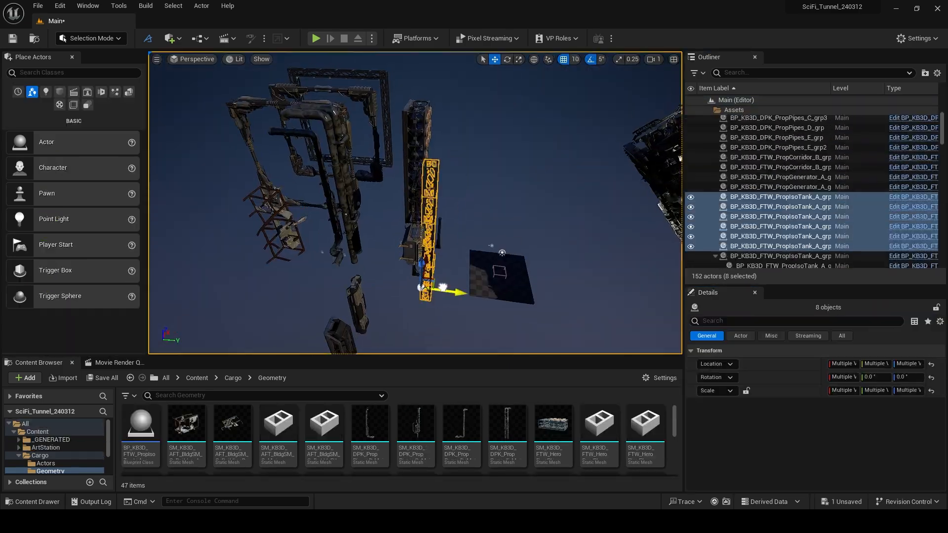
- Rotate the two bridge segment props and scale them to about 2.49 against the tunnel wall
key("ctrl+z")
key("ctrl+z")
key("ctrl+z")
key("ctrl+z")
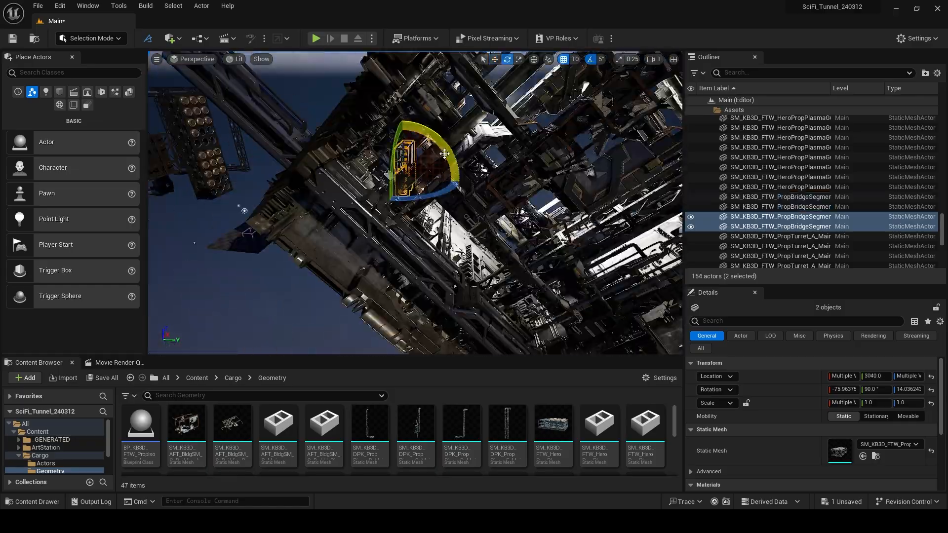
key("ctrl+z")
key("ctrl+z")
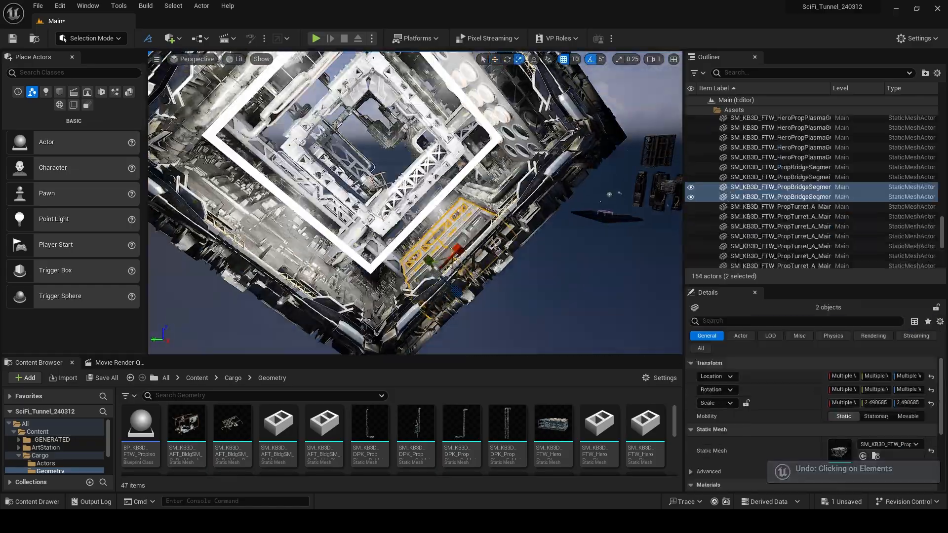
- Collect the leftover kit parts beside the tunnel in a folder named SpareAssets
key("ctrl+z")
key("ctrl+z")
key("ctrl+z")
key("ctrl+z")
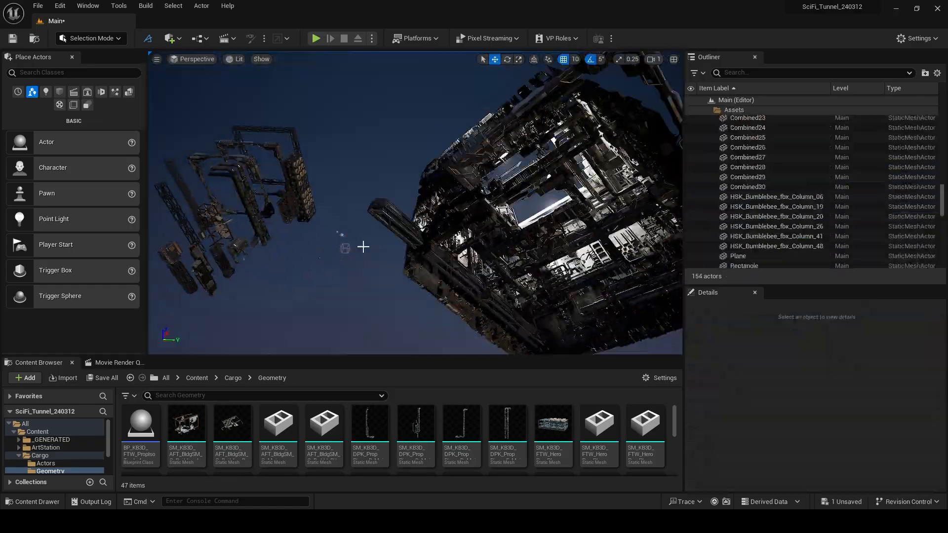
key("ctrl+z")
key("ctrl+z")
key("ctrl+z")
key("ctrl+z")
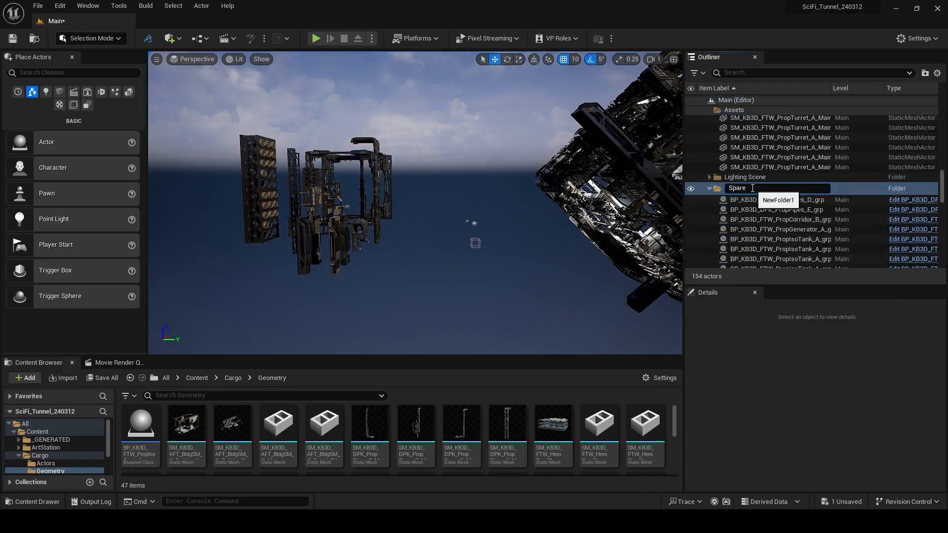
key("ctrl+z")
key("ctrl+z")
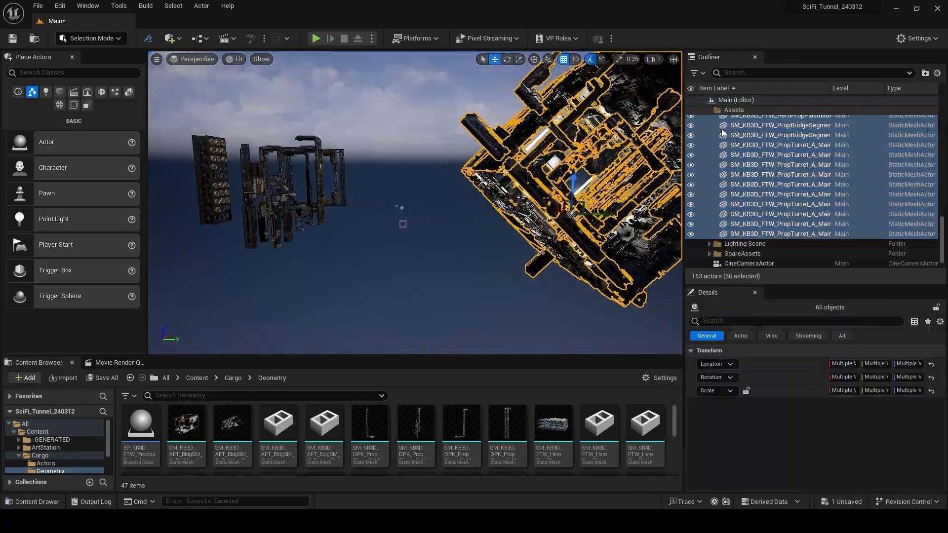
- Place a cone shape by the tunnel, and select the contents of the Assets and 1 Light folders
left_click(59, 92)
left_click_drag(46, 219, 318, 242)
left_click(710, 120)
right_click(734, 121)
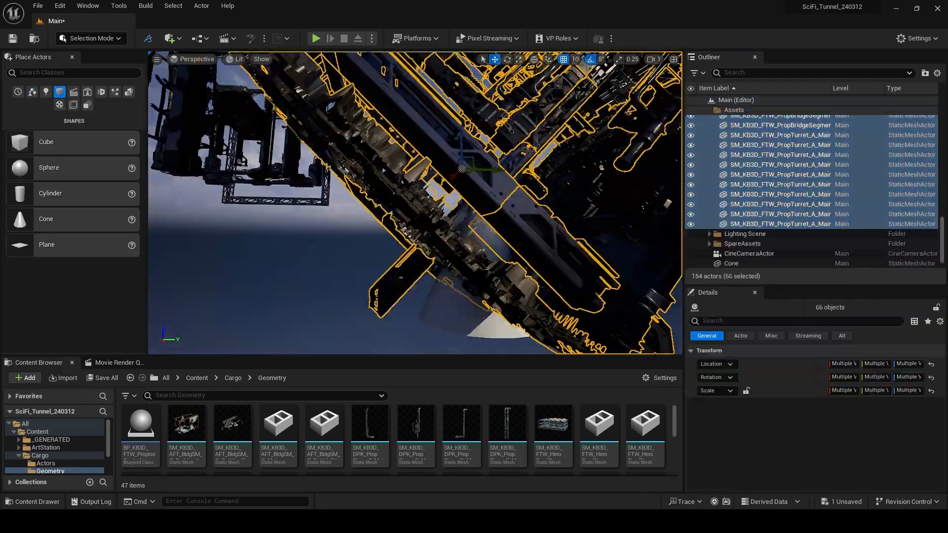
right_click_drag(415, 202, 375, 198)
scroll(770, 173, "up", 10)
left_click(710, 120)
right_click(734, 110)
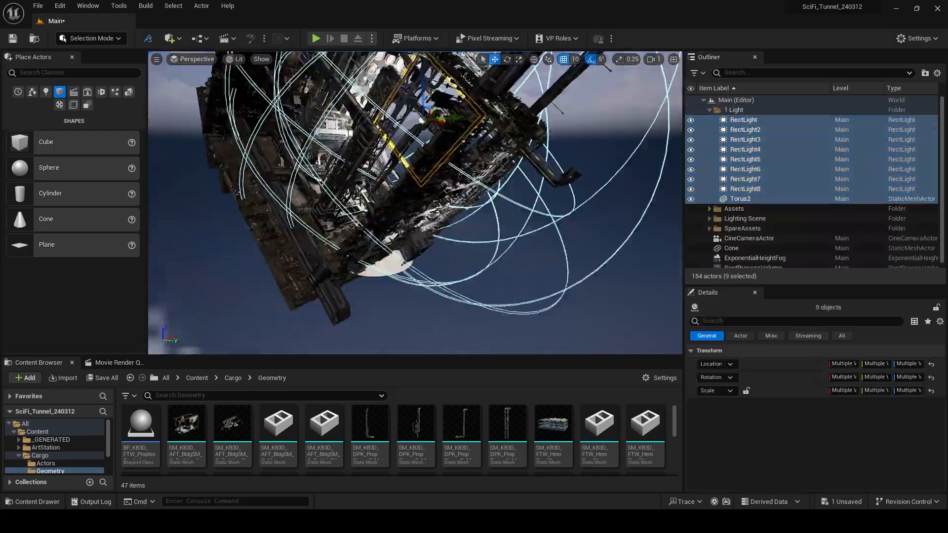
- Delete the cone shape placed by the tunnel
left_click(710, 110)
right_click(720, 139)
left_click(733, 159)
left_click_drag(415, 203, 328, 265)
key("Delete")
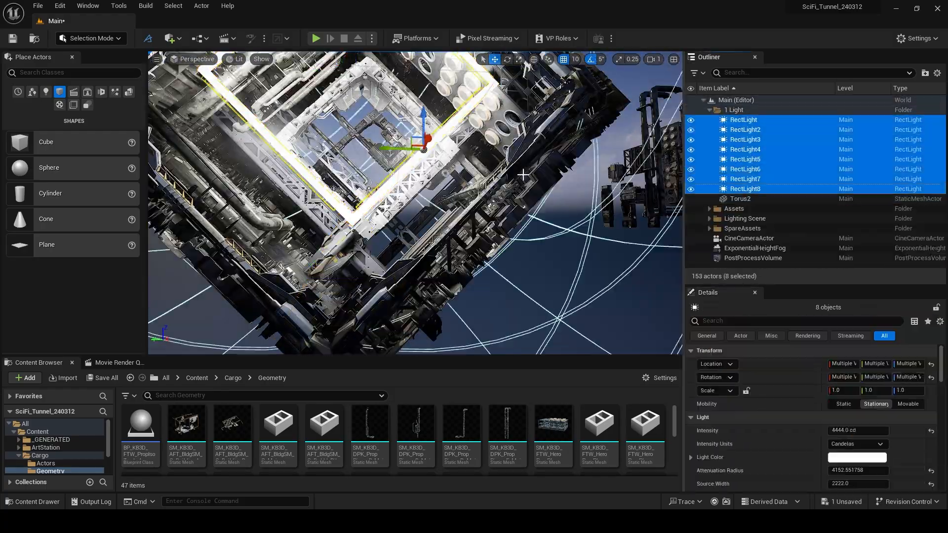
- Select the cine camera and move it back from the tunnel to an X location of -11574
left_click(593, 296)
left_click(709, 111)
left_click(749, 150)
left_click(874, 396)
left_click_drag(845, 395, 800, 396)
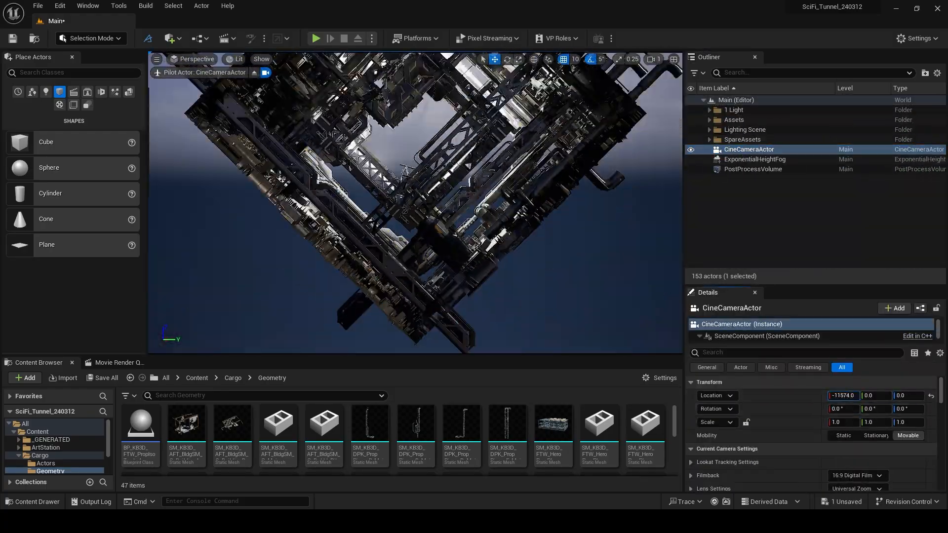
- Create a folder named Scene, move the Assets and Lighting Scene folders into it, and select a folder's contents
type("Scene")
left_click(733, 120)
left_click(744, 130, "shift")
left_click_drag(741, 130, 733, 141)
right_click(742, 131)
mouse_move(807, 172)
left_click(863, 183)
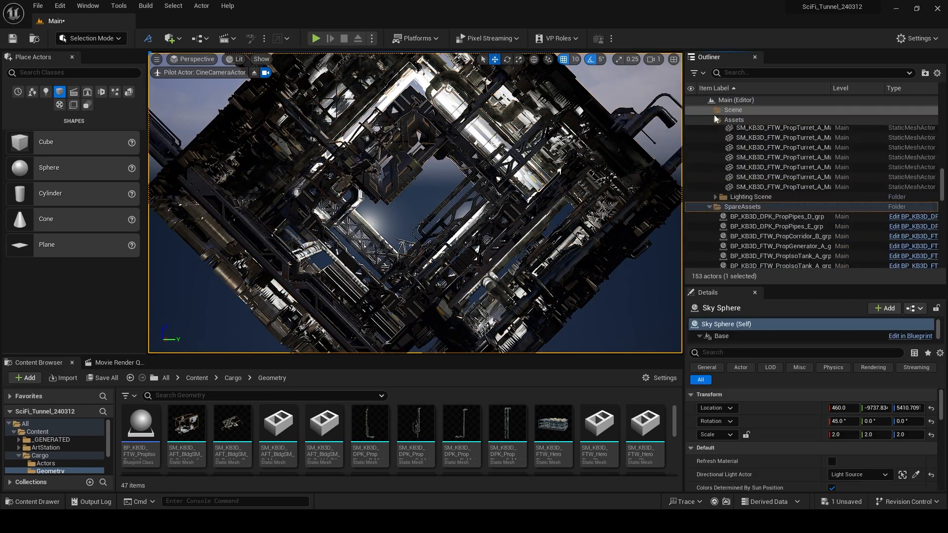
- Select the cine camera again and adjust its location along the X axis
left_click(709, 120)
left_click(750, 140)
left_click_drag(844, 396, 815, 396)
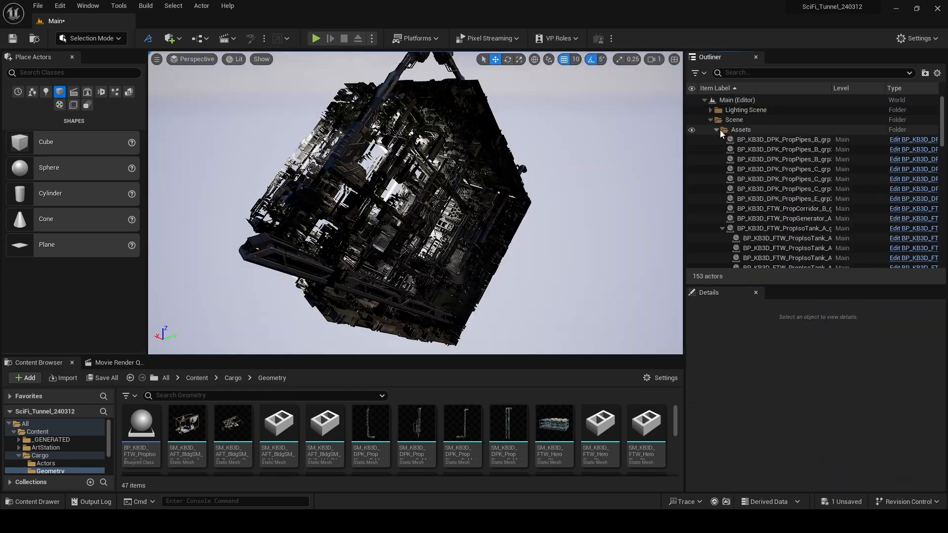
- Duplicate the Assets folder with its whole hierarchy inside the Scene folder, and collapse both folders
left_click(719, 130)
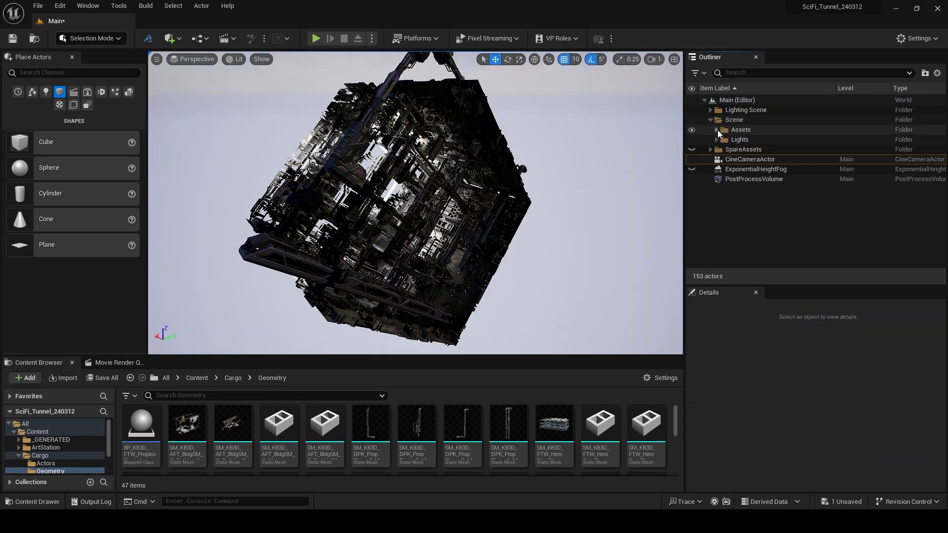
left_click(727, 129)
right_click(727, 129)
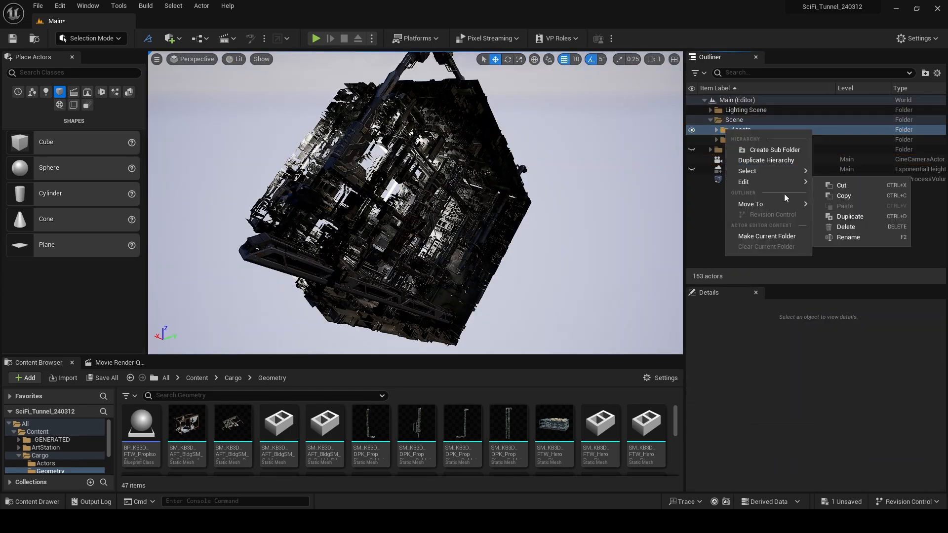
left_click(776, 161)
left_click(718, 123)
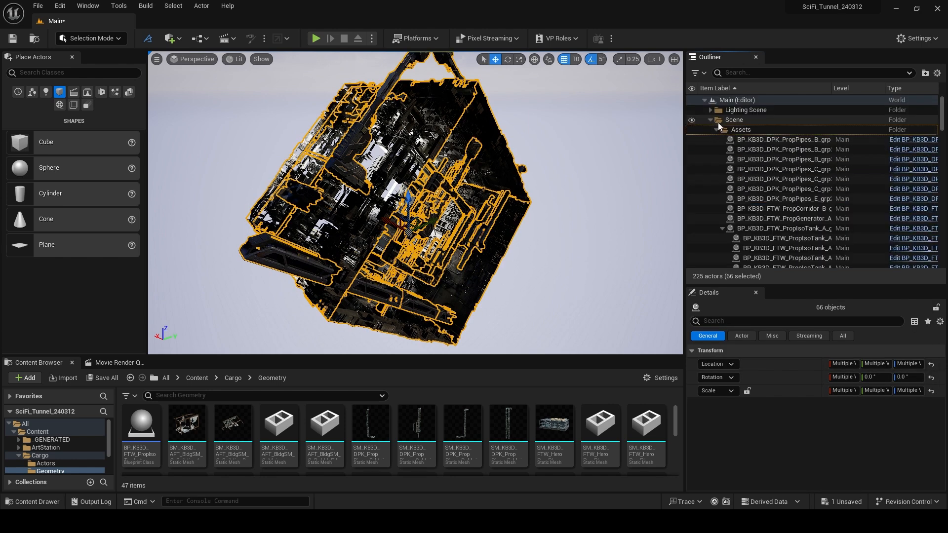
left_click(718, 131)
left_click(717, 132)
left_click(718, 131)
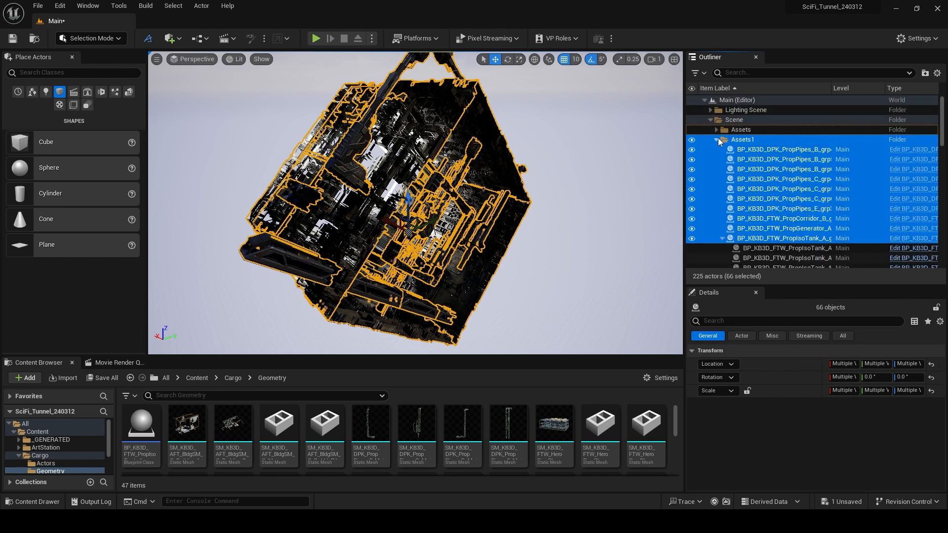
left_click(718, 138)
- Select every actor in the Assets1 folder and move this copied section to extend the tunnel
right_click(736, 141)
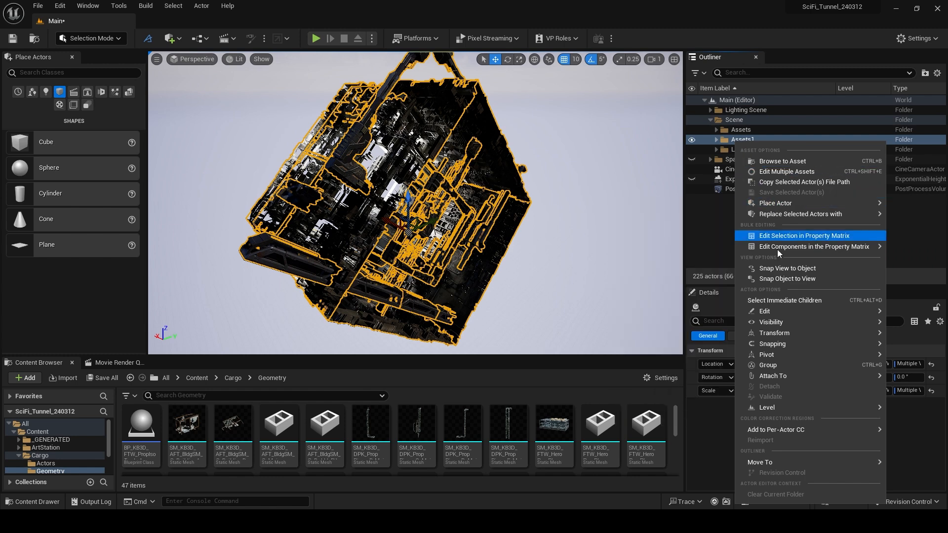
left_click(727, 139)
key("Escape")
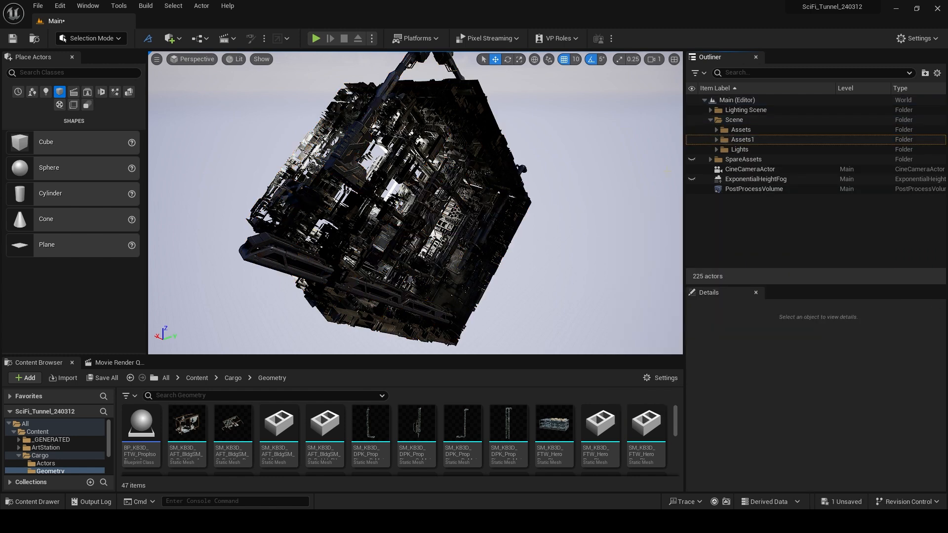
right_click(734, 143)
mouse_move(790, 205)
left_click(859, 184)
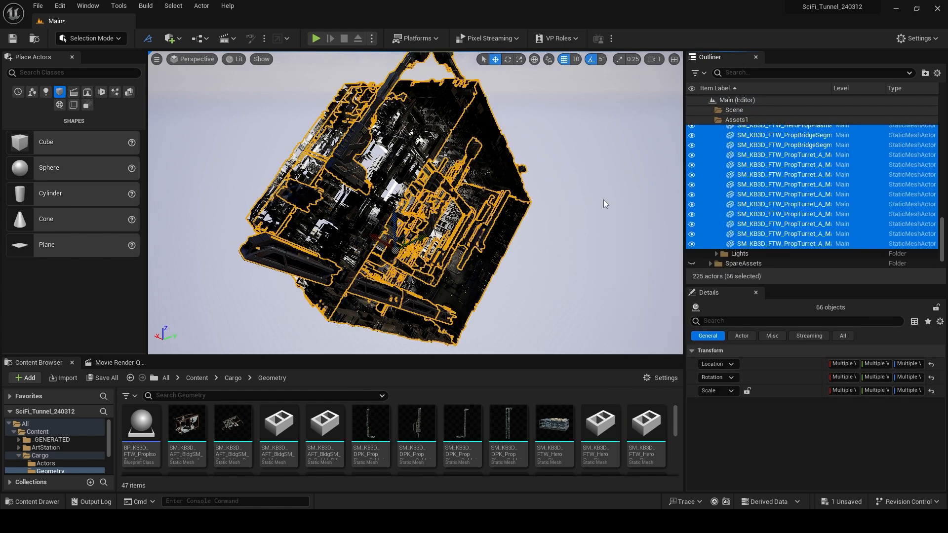
left_click_drag(446, 235, 462, 236, "alt")
left_click_drag(385, 243, 576, 275)
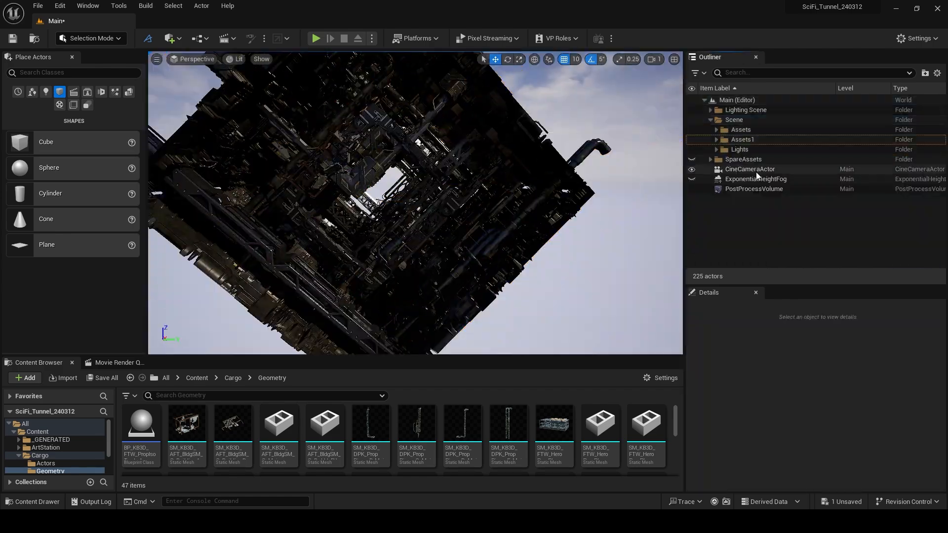
- Try duplicating the Lights folder, and attach a rect light with source width 444 and a changed intensity to the cine camera
left_click(757, 171)
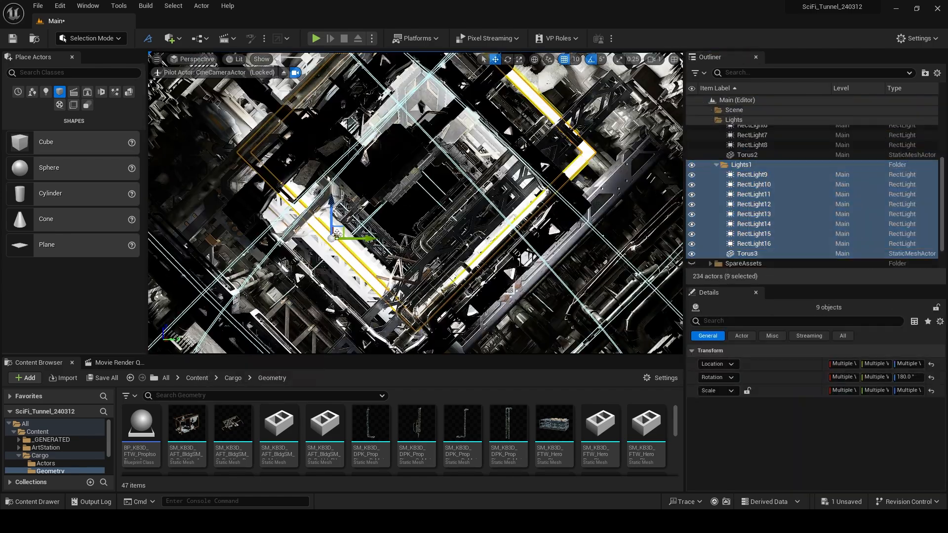
left_click(727, 225)
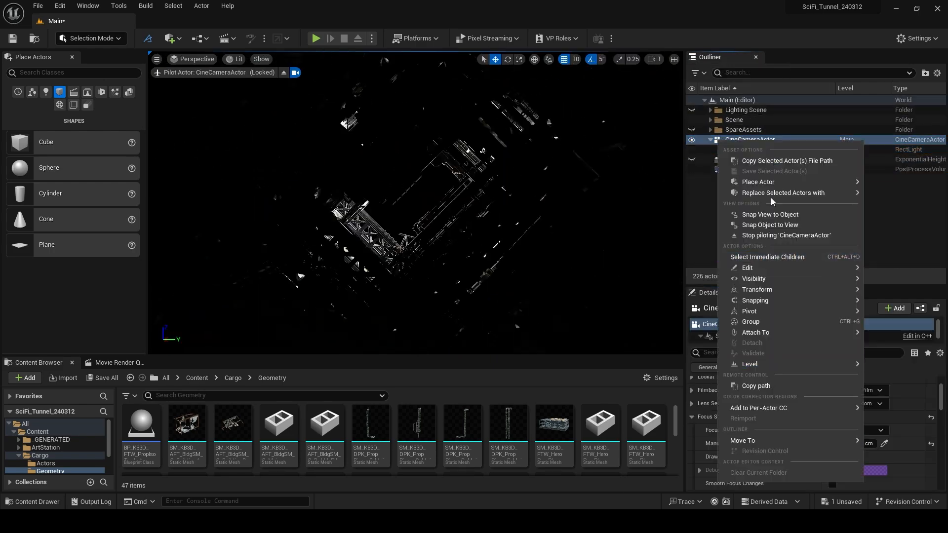
left_click(746, 149)
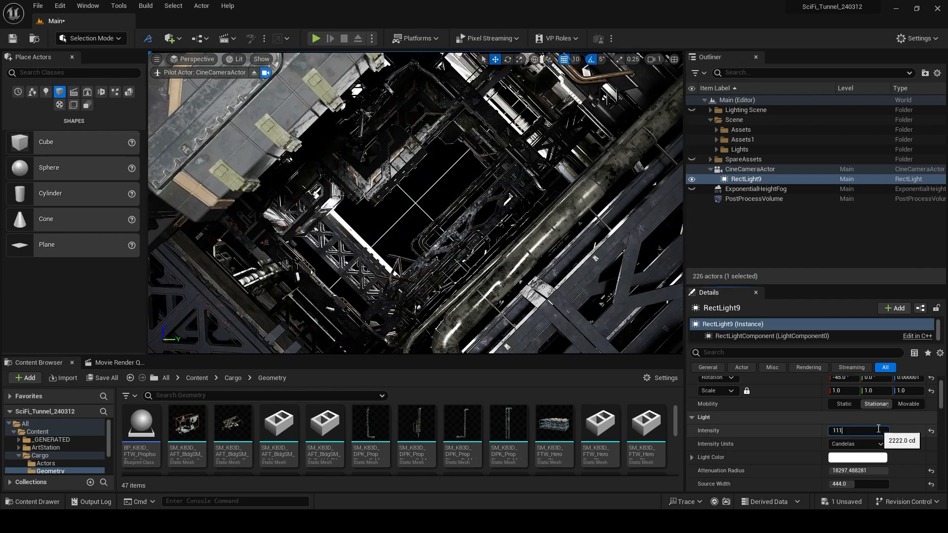
- Show the exponential height fog again and adjust its fog settings
scroll(785, 437, "down", 5)
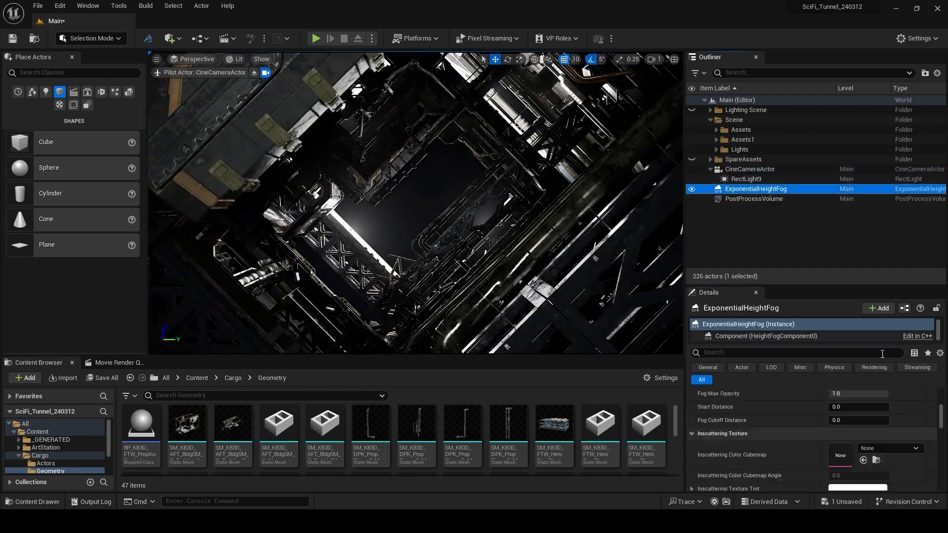
scroll(785, 437, "down", 5)
mouse_move(834, 444)
left_mouse_down()
mouse_move(847, 444)
mouse_move(833, 444)
left_mouse_up()
left_click(857, 444)
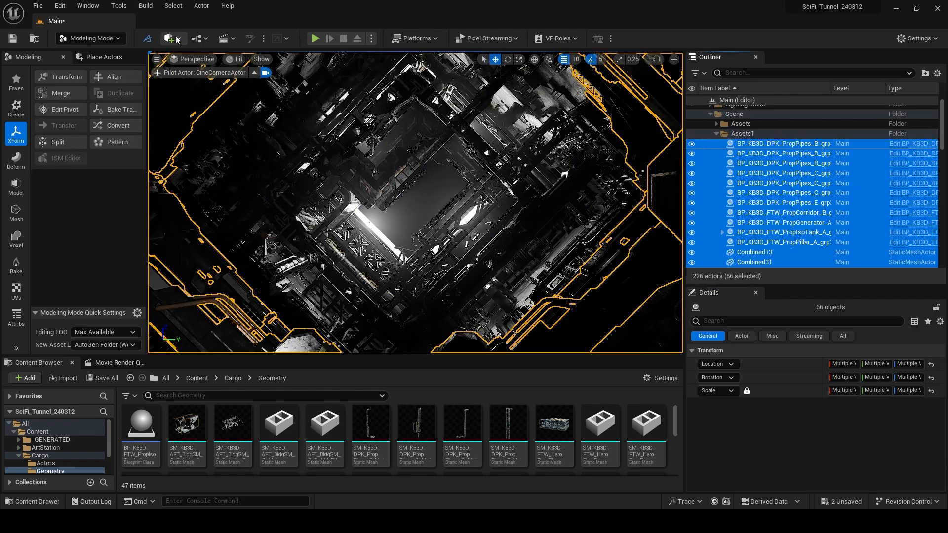
- Convert the selected section actors into a Child Actors blueprint class named AssetsGroup, saved in the BluePrints folder
left_click(199, 39)
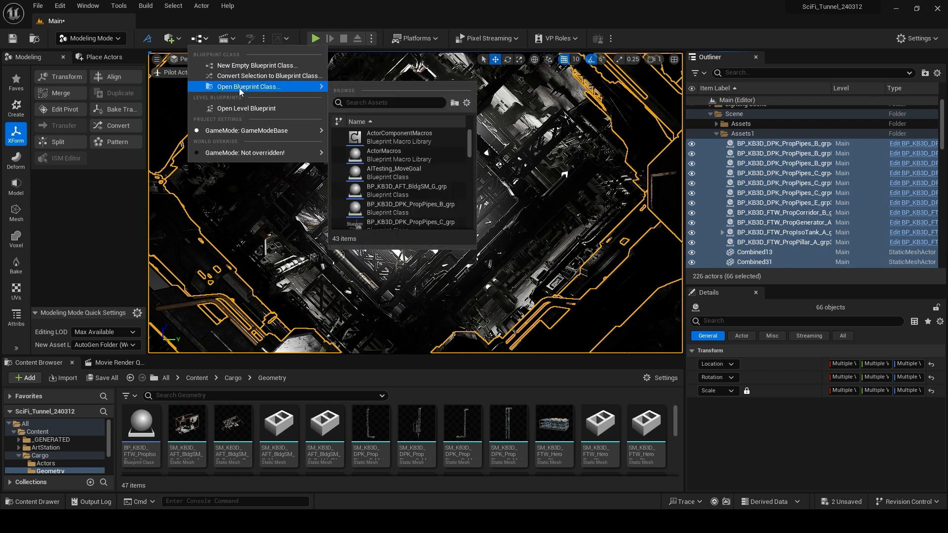
left_click(249, 77)
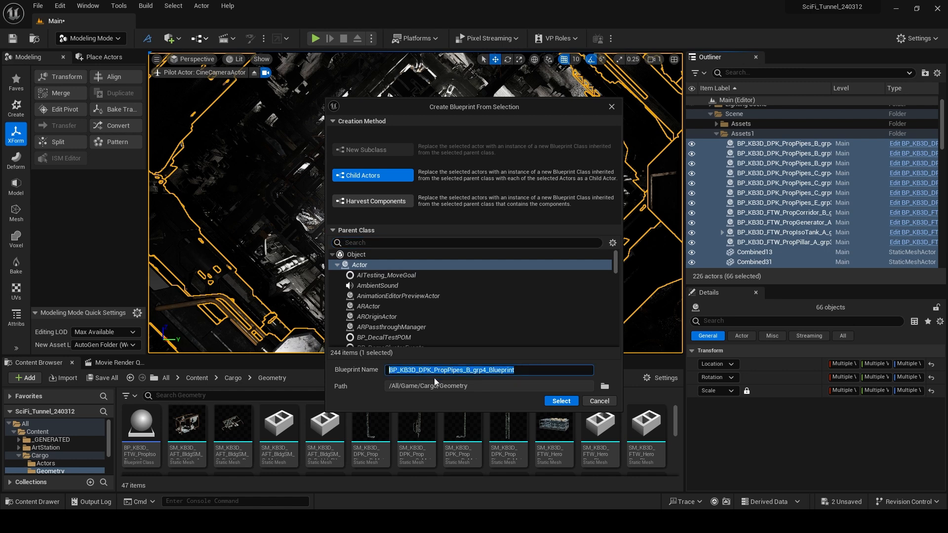
type("Asset")
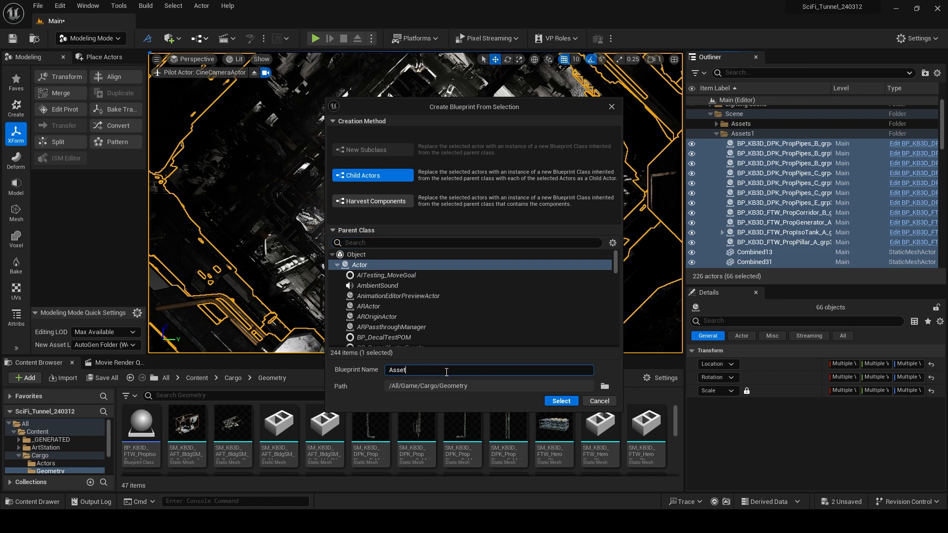
type("sGroup")
left_click(605, 386)
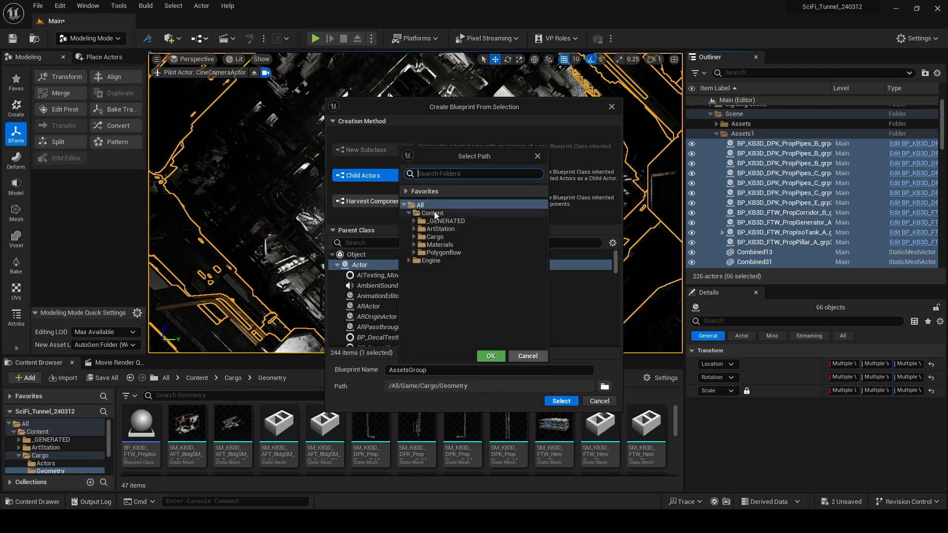
left_click(495, 353)
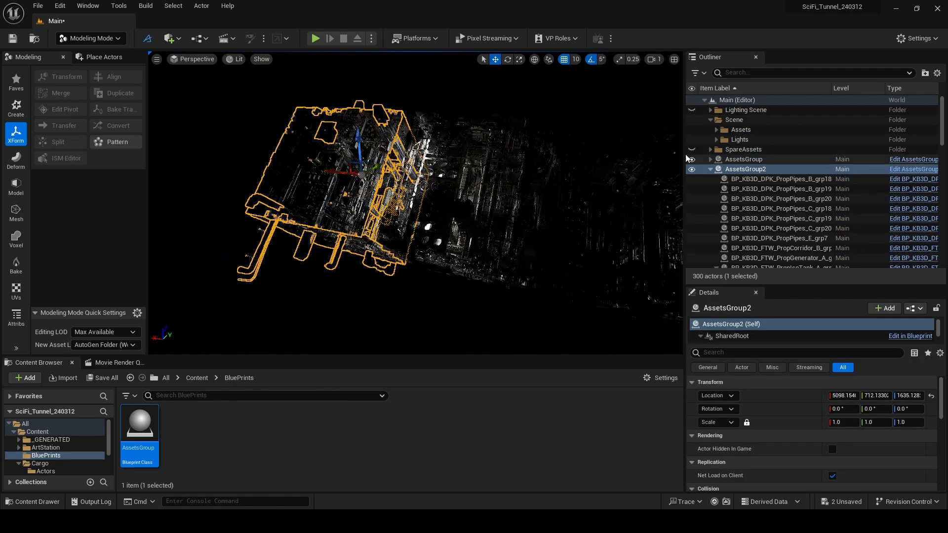
- With the Lighting Scene folder shown, duplicate AssetsGroup2 farther along the tunnel and roll the copy about -155 degrees
left_click(693, 110)
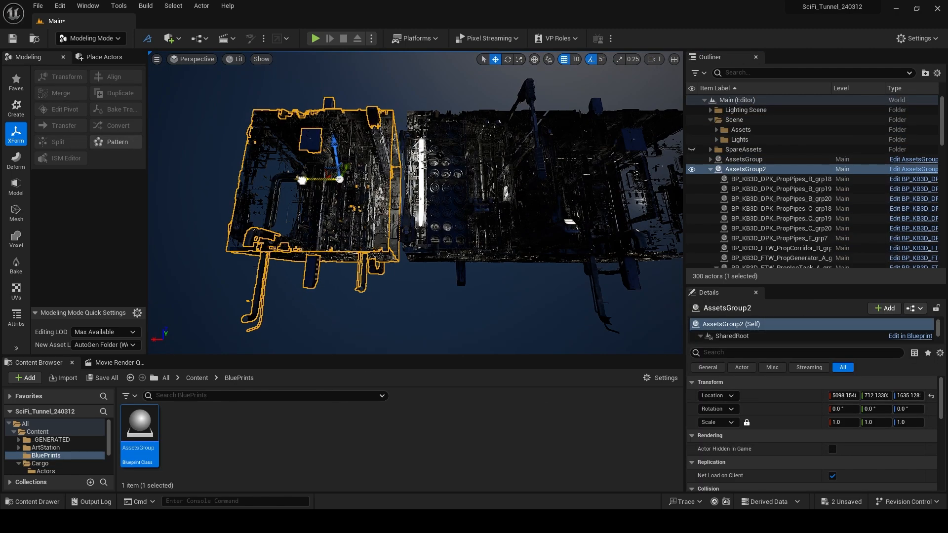
left_click_drag(326, 186, 220, 152)
key("e")
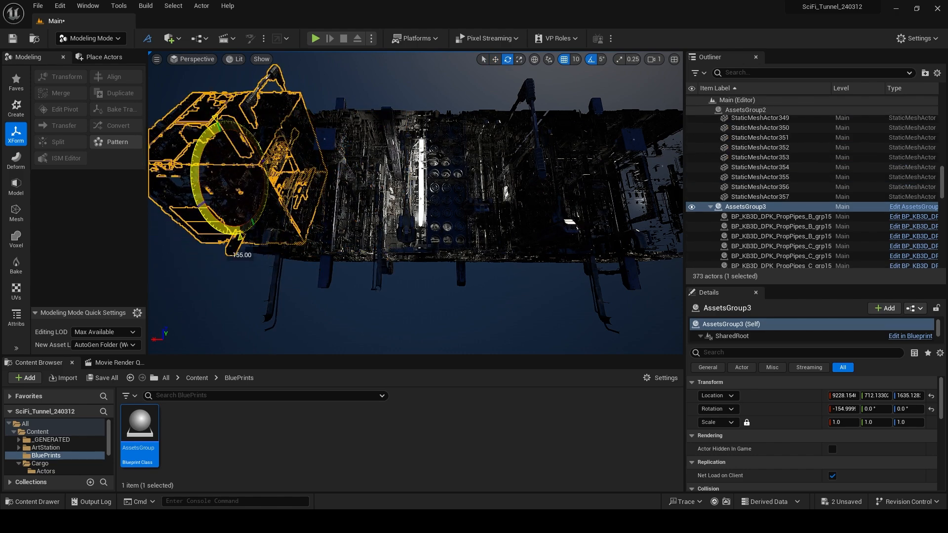
left_click_drag(228, 183, 225, 174)
right_click_drag(226, 174, 316, 183)
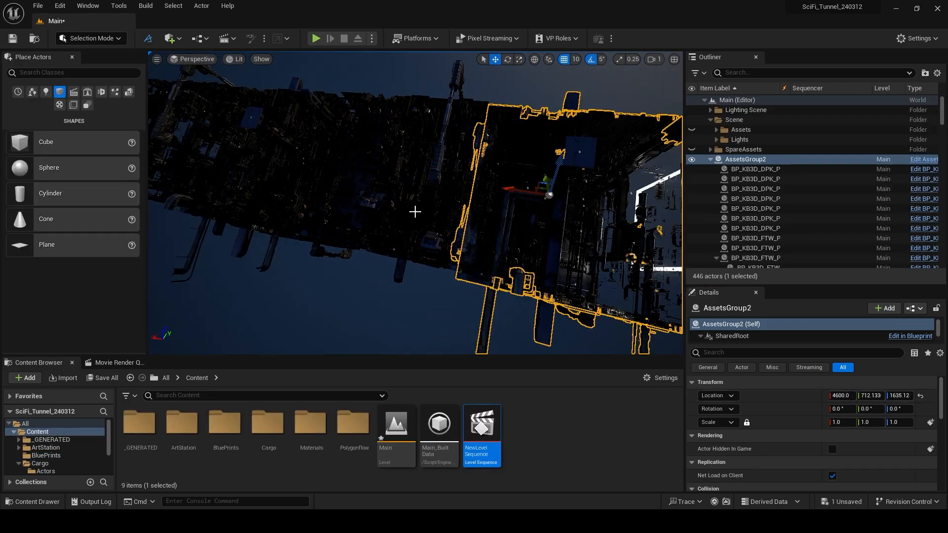
key("Return")
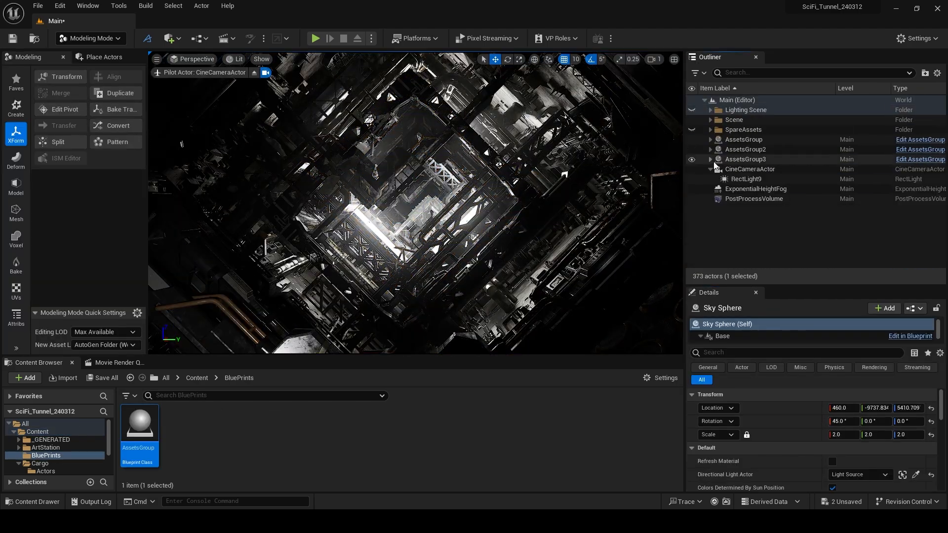
- Expand the Scene folder and its Lights subfolder to look through the lights, and collapse the folder again
left_click(711, 121)
left_click(746, 189)
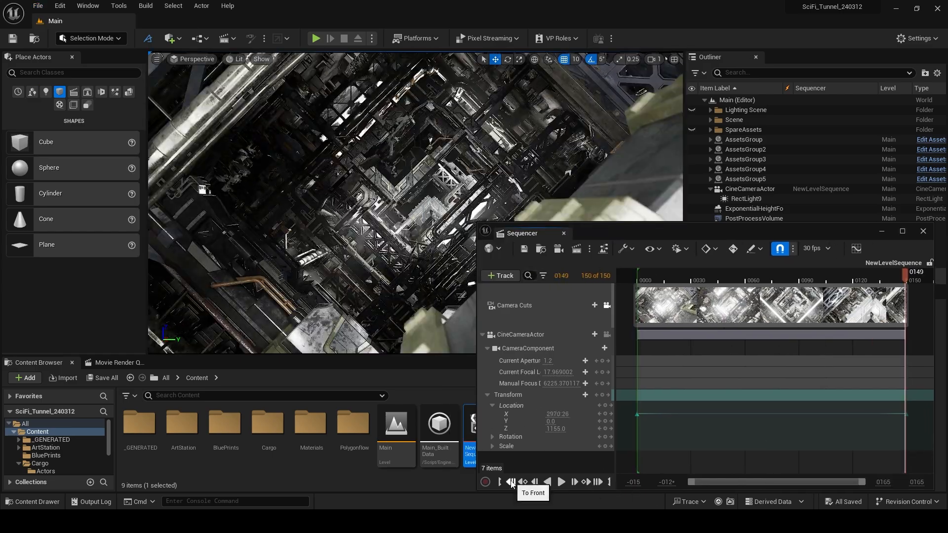
left_click(711, 120)
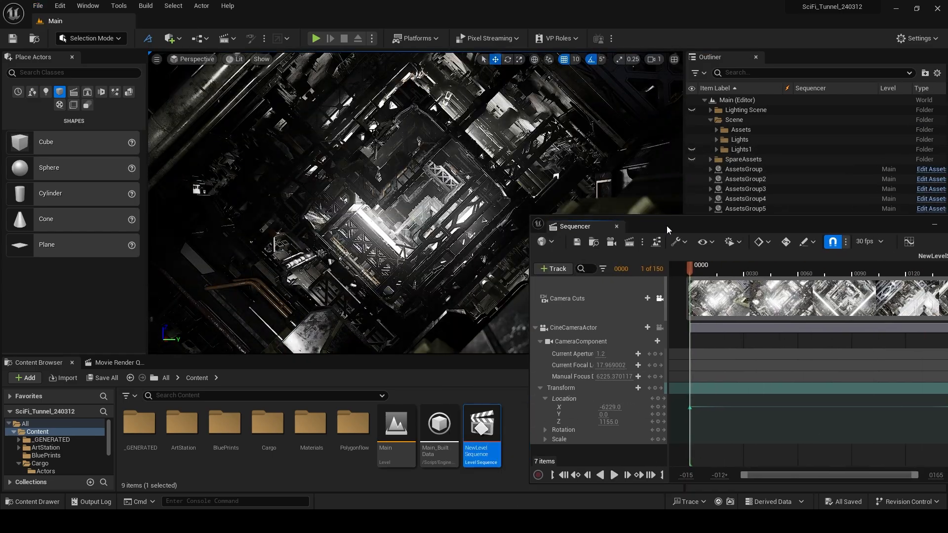
left_click(704, 143)
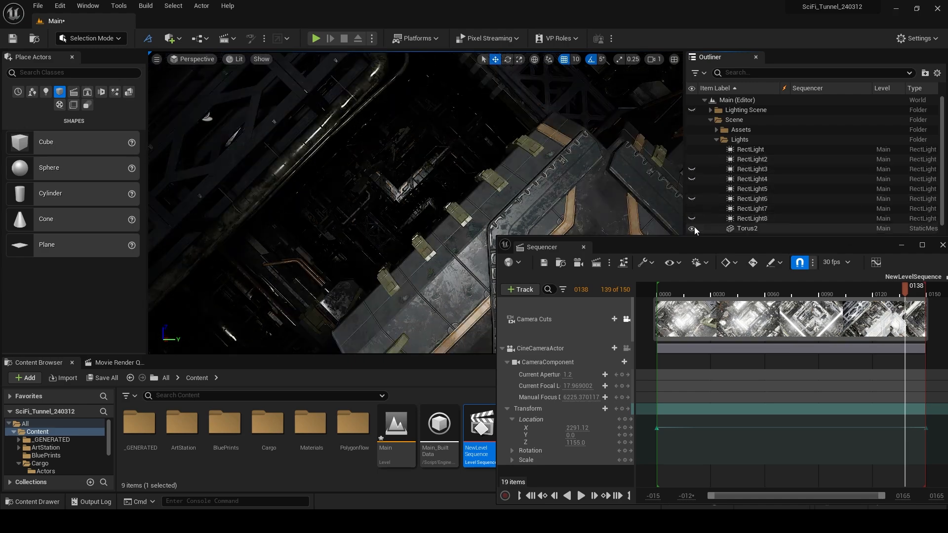
left_click(710, 119)
left_click(711, 119)
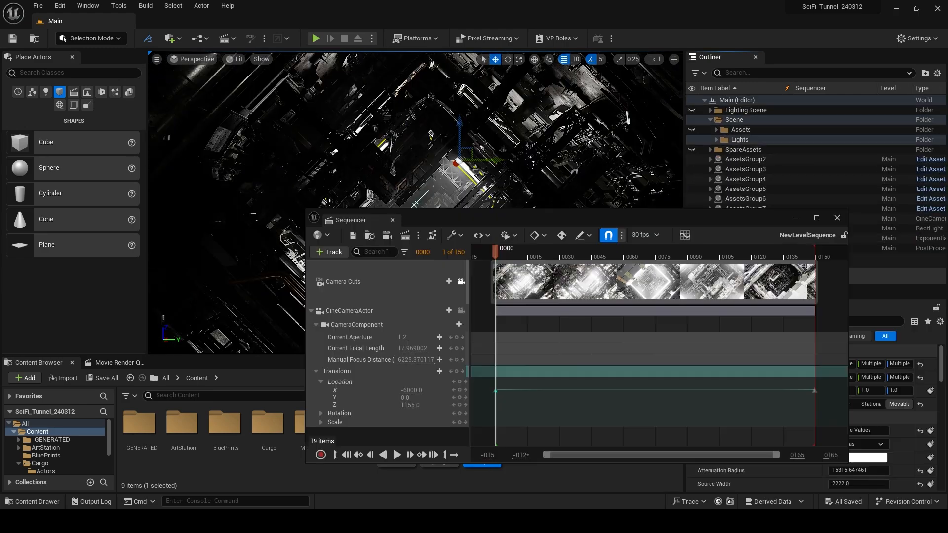
- Switch to the Calculator, work from 4600 to divide 9200 by 4 for the camera travel, and return to Sequencer
left_click_drag(947, 215, 648, 197)
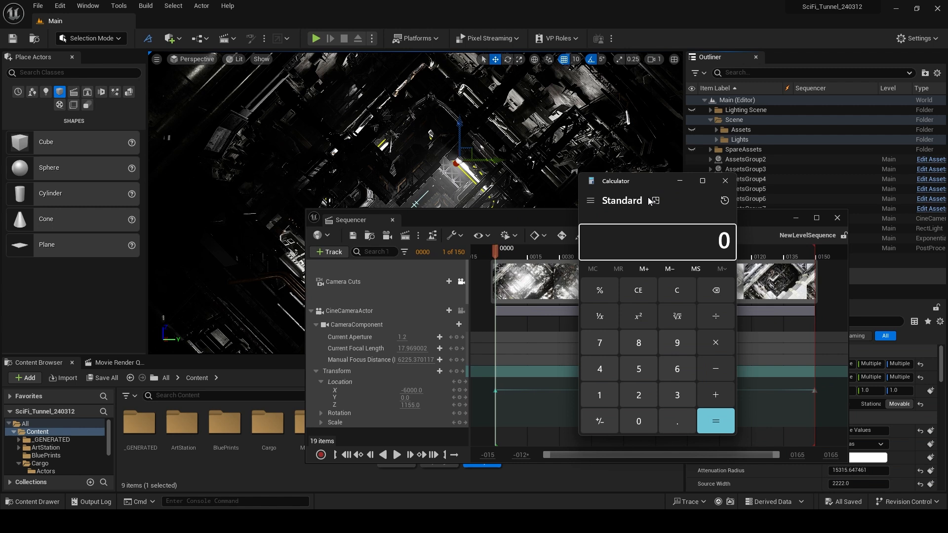
left_click(600, 369)
left_click(685, 371)
left_click(643, 425)
left_click(643, 426)
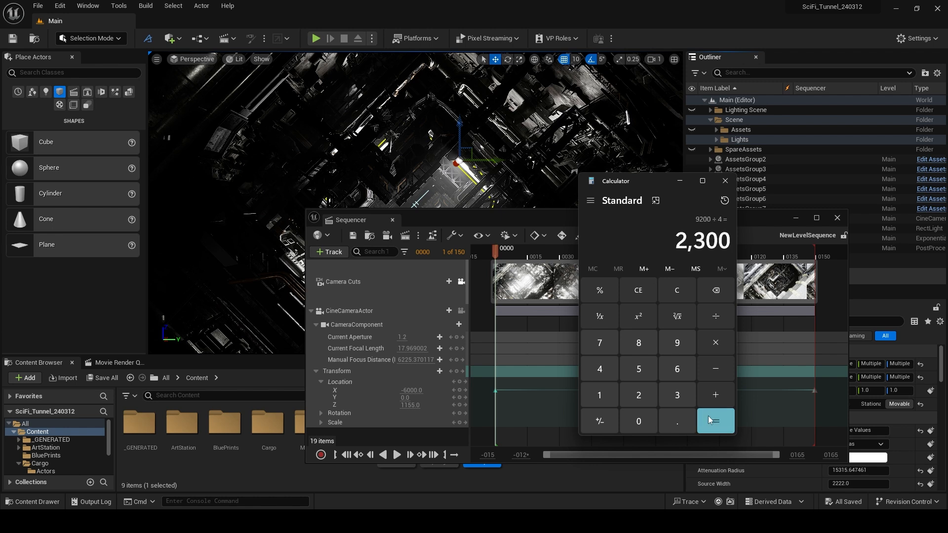
left_click_drag(653, 184, 770, 186)
left_click(664, 220)
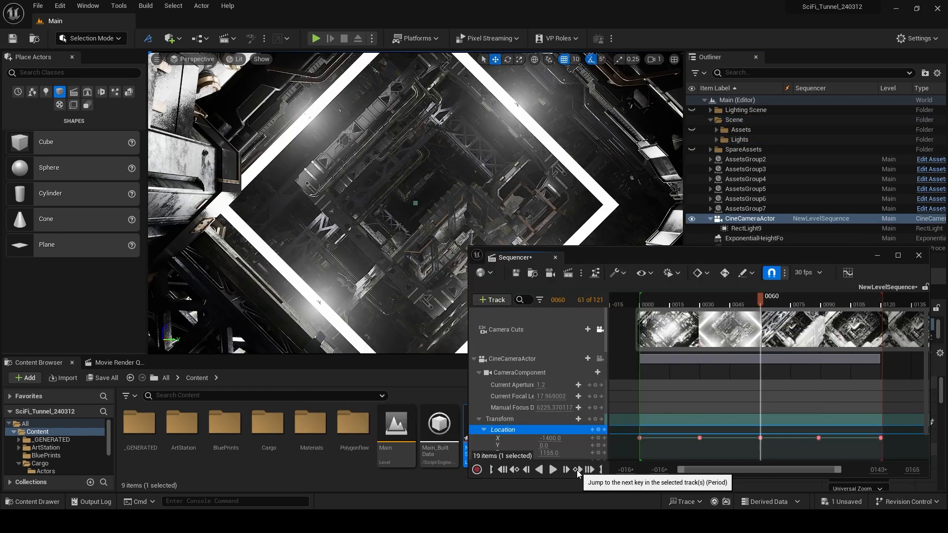
- Set the cine camera's X location to 900 on its frame 89 key, and check the last location key
left_click(577, 470)
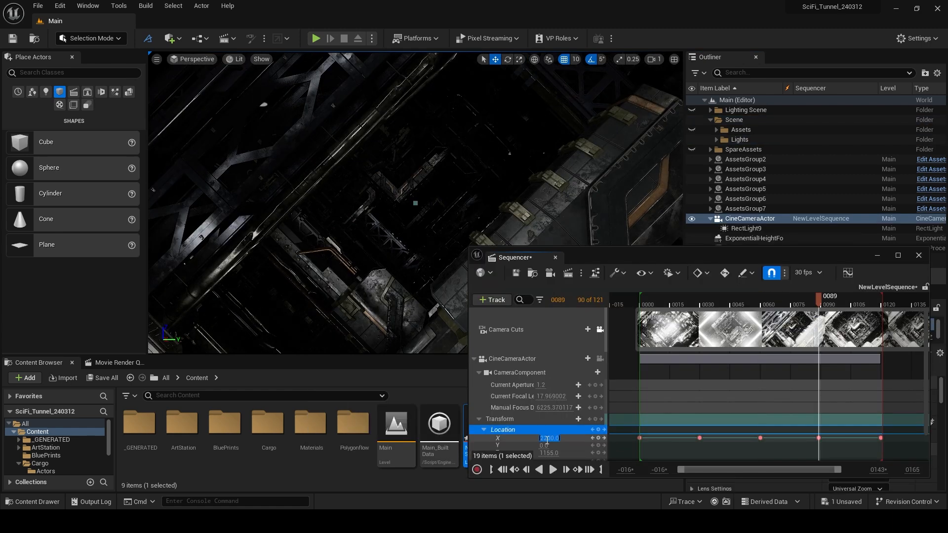
left_click(548, 439)
type("900")
key("Return")
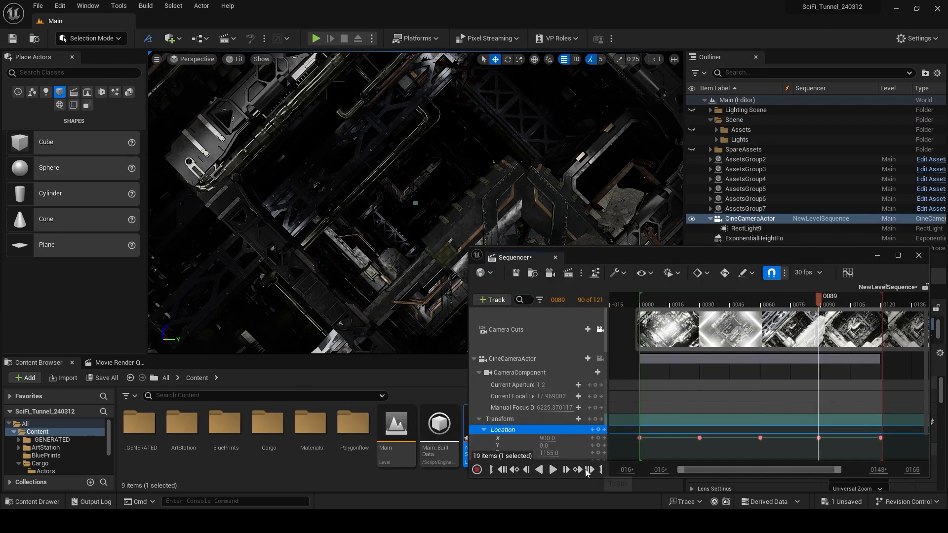
left_click(577, 471)
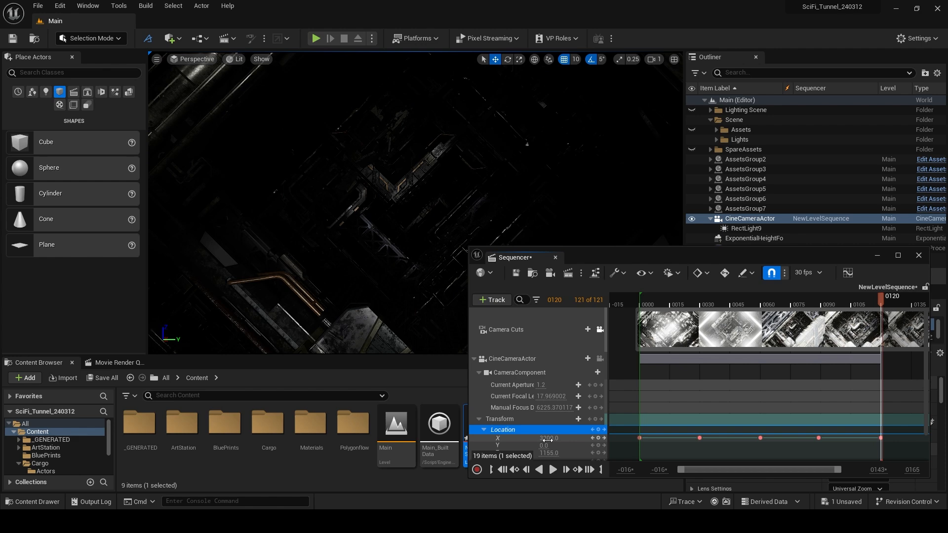
left_click(514, 470)
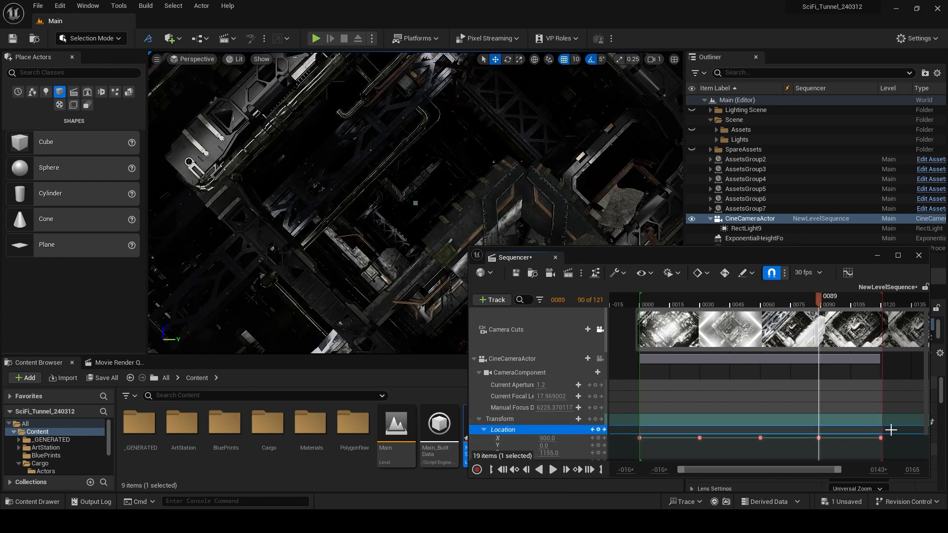
- Duplicate the camera's X location keys at frames 30, 60, 89 and 120 about 18 frames earlier, and play back the sequence
left_click_drag(677, 441, 692, 439)
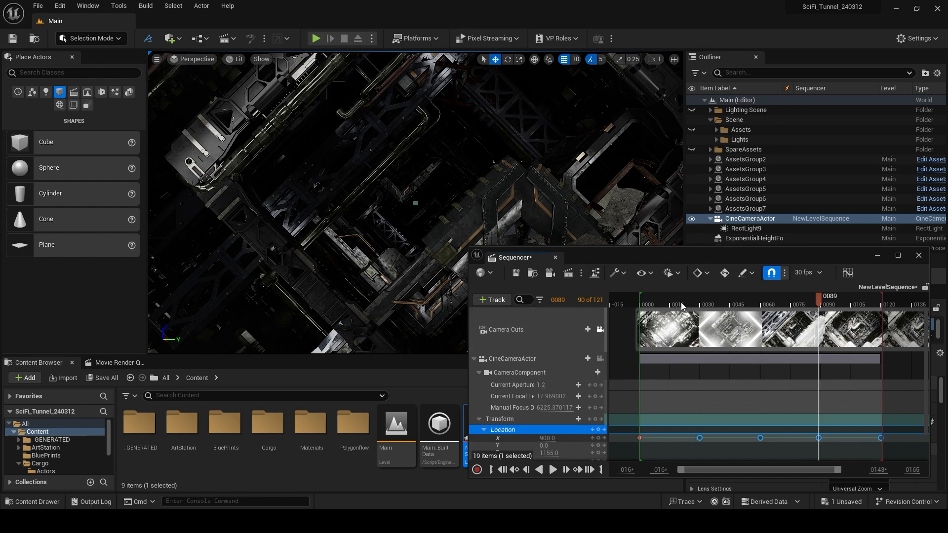
left_click_drag(682, 306, 662, 304)
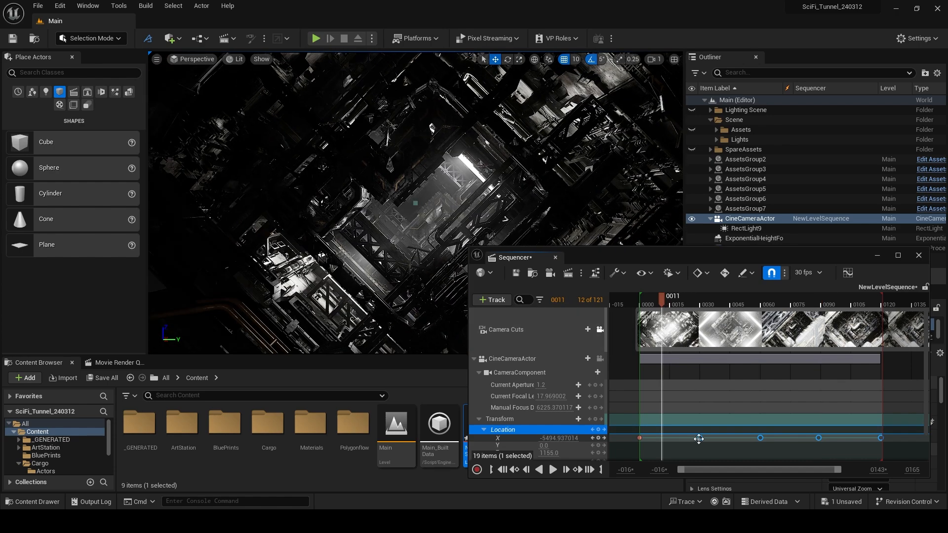
left_click_drag(702, 438, 671, 440)
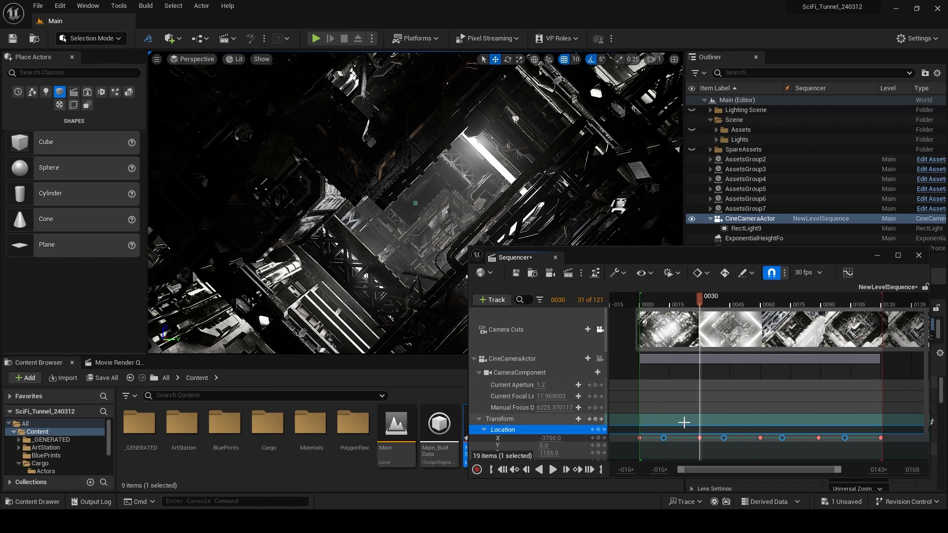
left_click(521, 474)
left_click(553, 470)
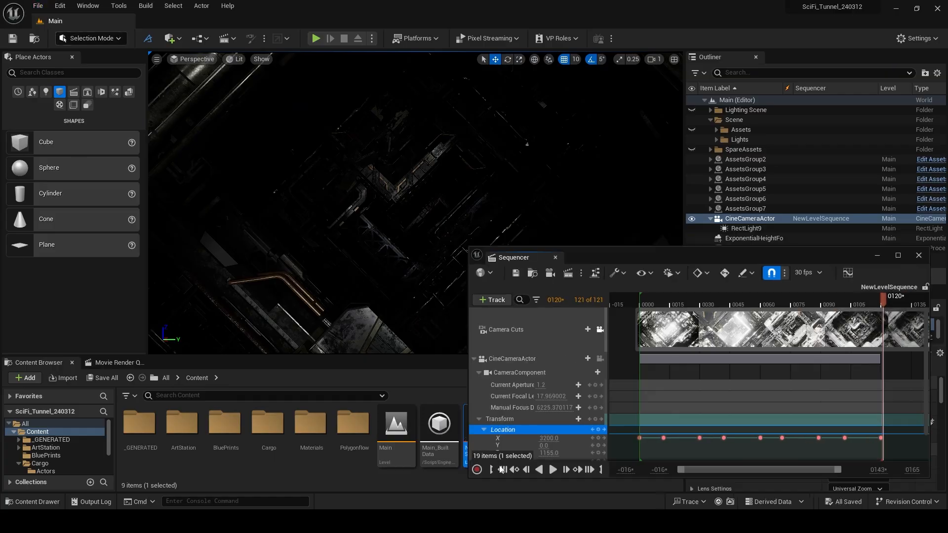
left_click_drag(883, 299, 853, 299)
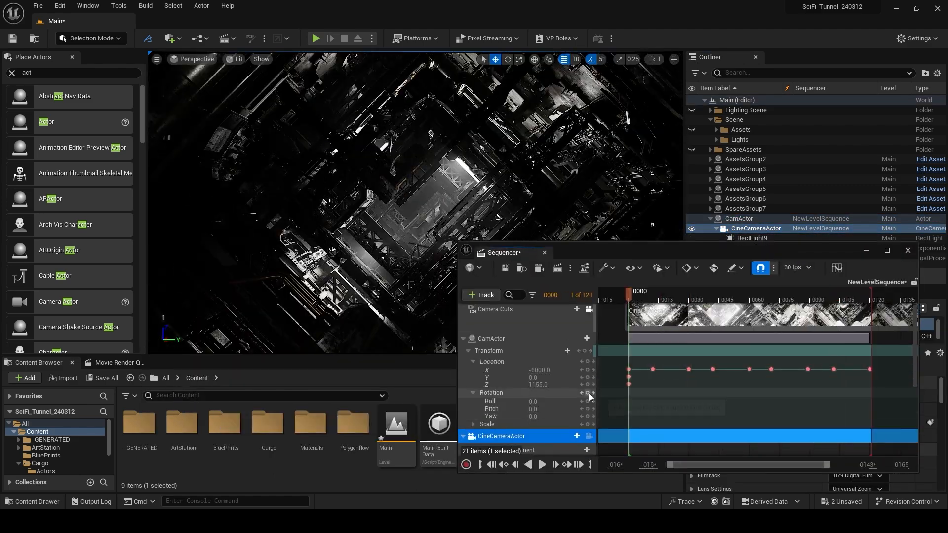
- Key CamActor's rotation at frame 0 and add roll keys in line with its location keys, reaching 270 at frame 71
left_click(588, 393)
left_click(593, 370)
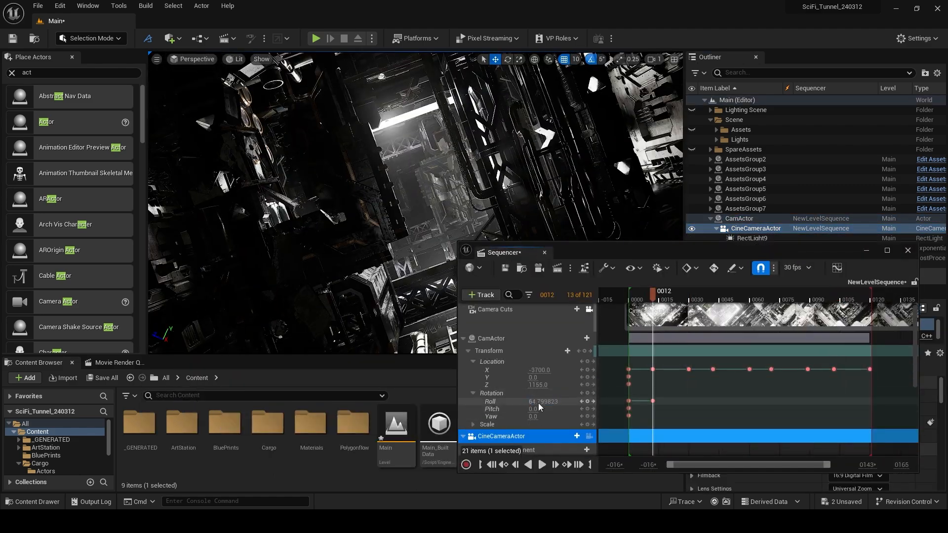
left_click(537, 402)
left_click(594, 370)
left_click(594, 370)
left_click(593, 370)
left_click(538, 402)
type("270")
key("Return")
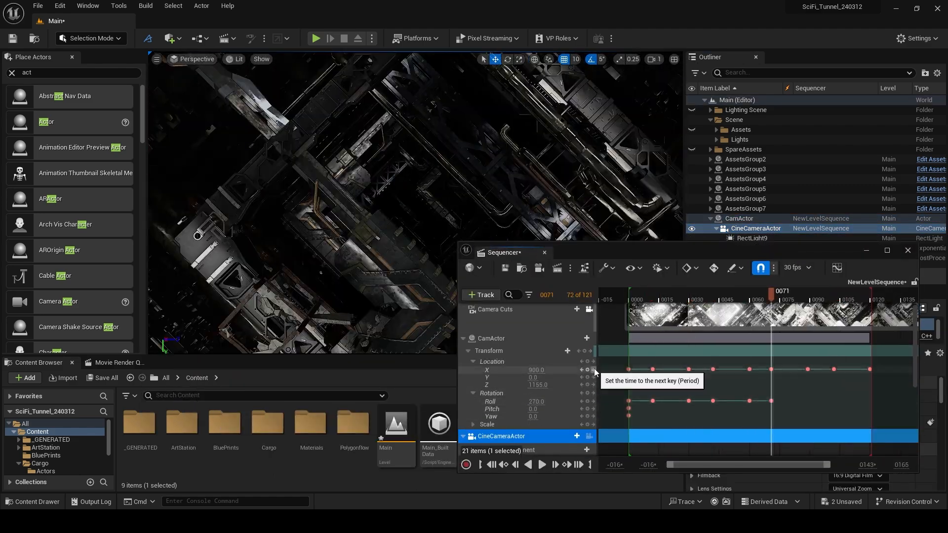
- Hold CamActor's roll with a key at frame 89, key it to 360 at the following location key, and play the sequence
left_click(594, 369)
left_click(588, 401)
left_click(594, 370)
left_click(538, 401)
type("360")
left_click(834, 401)
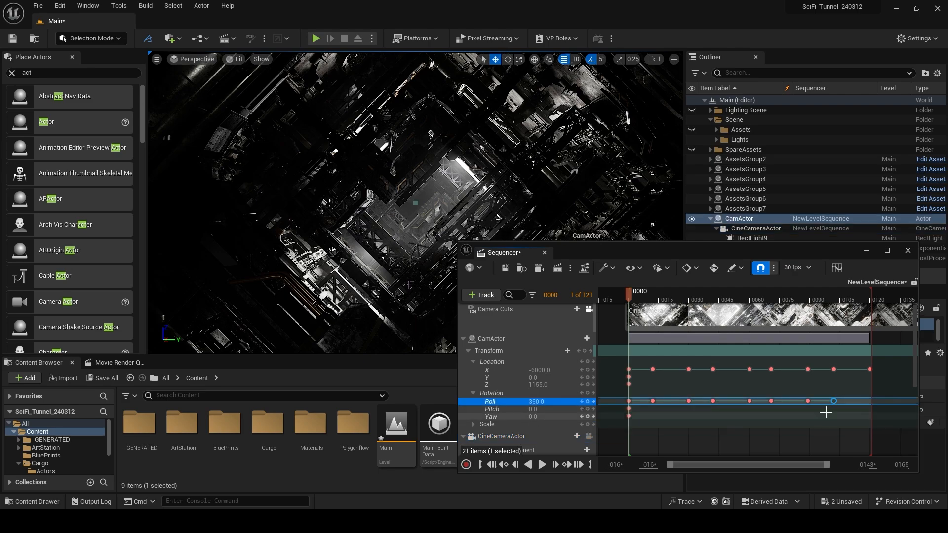
left_click(582, 402)
left_click(542, 466)
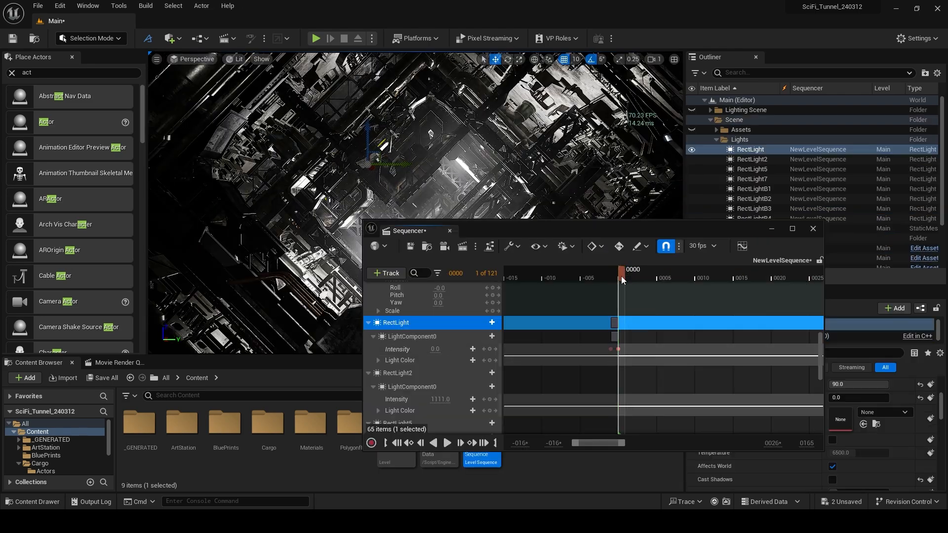
- Set RectLight's intensity to 1111 on its frame 0 key in Sequencer
left_click_drag(622, 280, 614, 275)
left_click(496, 350)
left_click(620, 349)
key("ctrl+v")
type("1111")
key("Return")
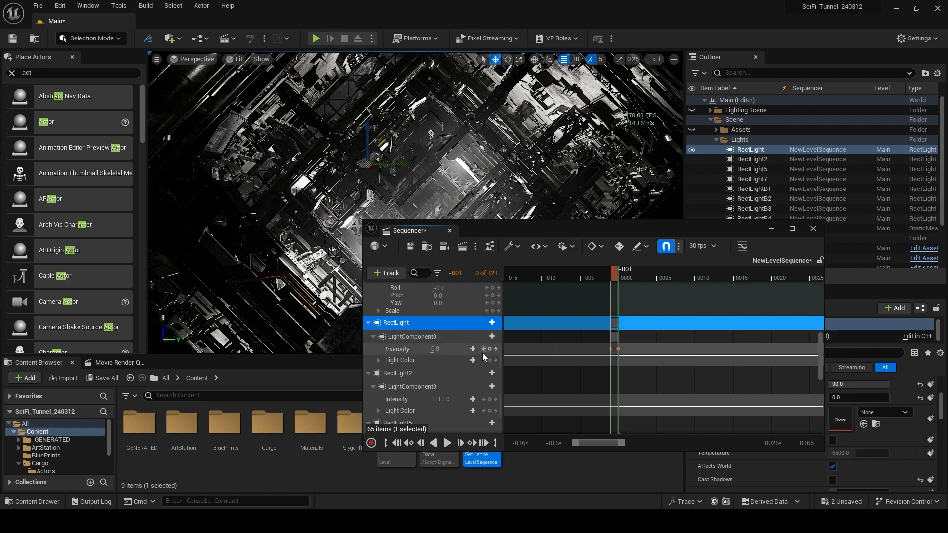
left_click(496, 348)
left_click(435, 350)
type("11")
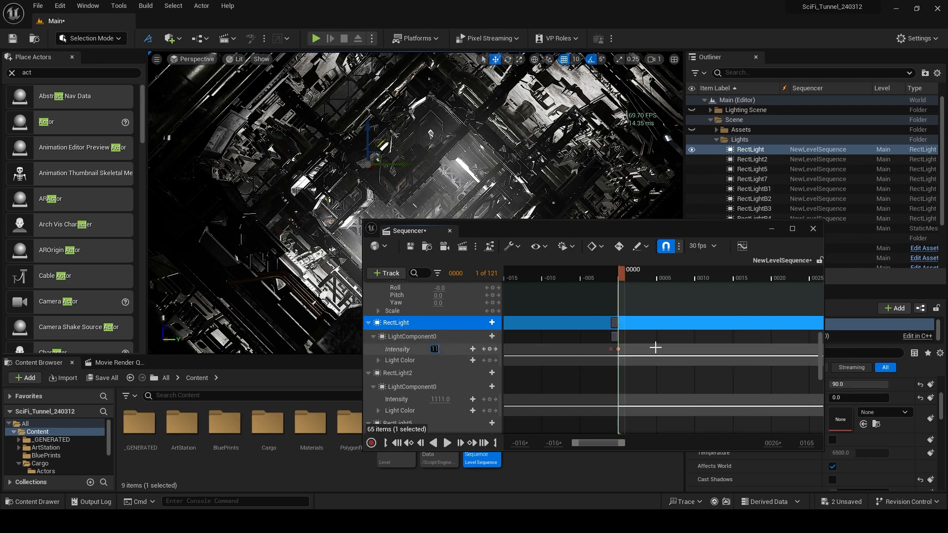
type("11")
key("Return")
- Key RectLight's intensity to 0 at frame 12, and paste copies of its intensity keys starting at frame 14
left_click_drag(646, 277, 712, 279)
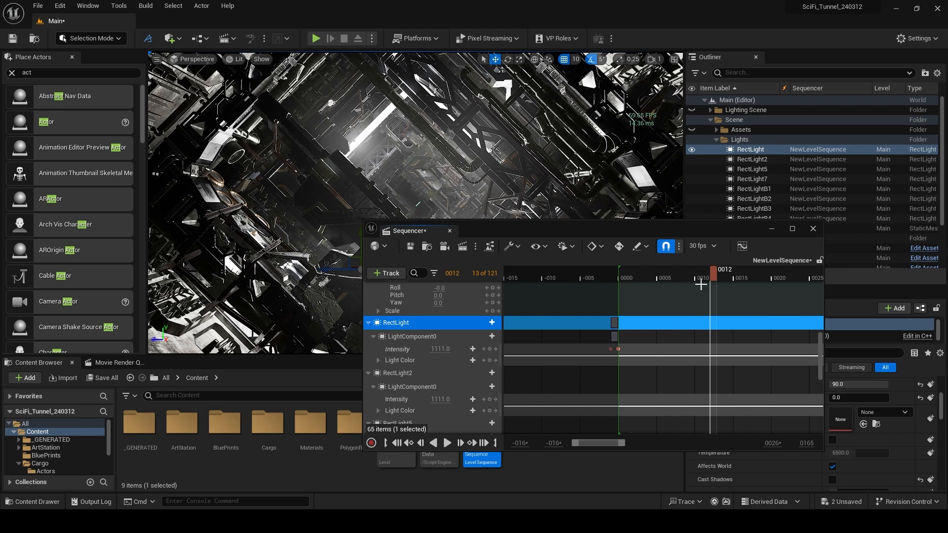
type("0")
key("Return")
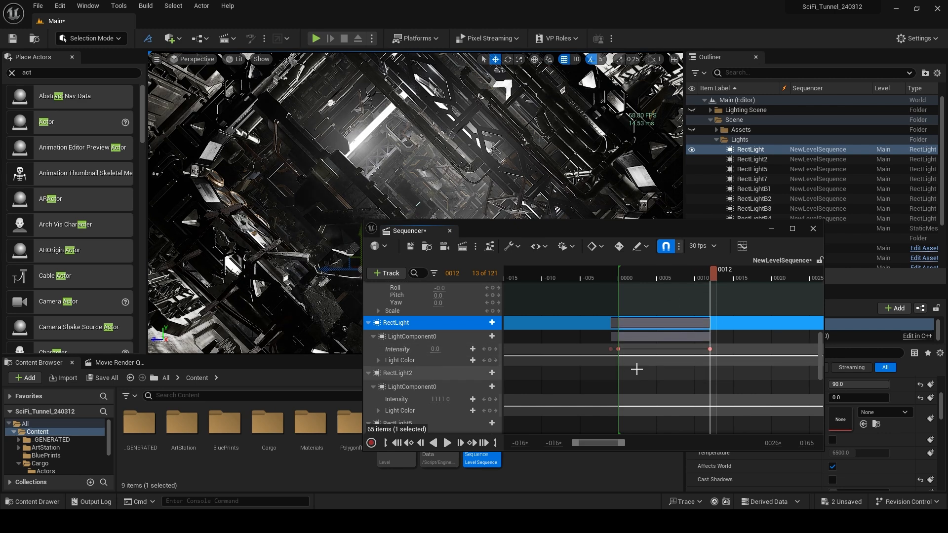
left_click_drag(587, 357, 586, 357)
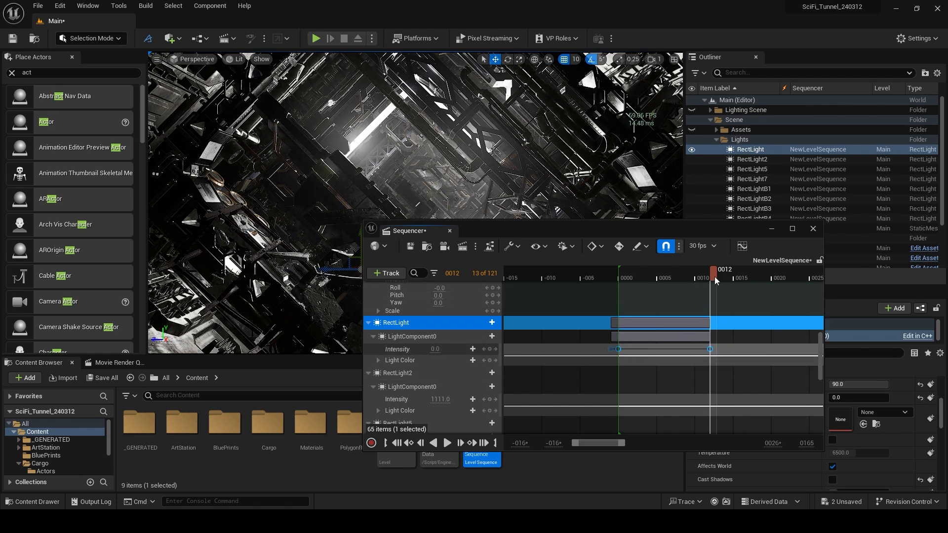
key("ctrl+v")
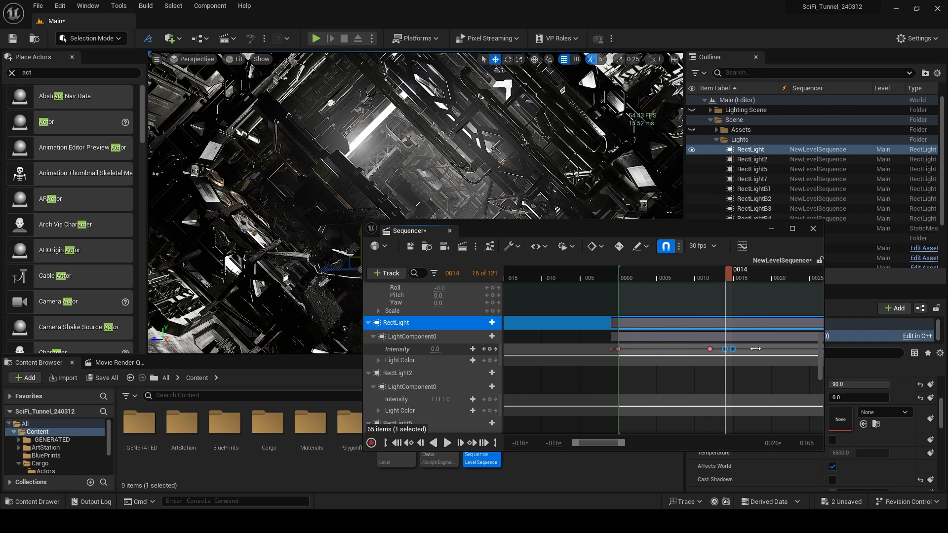
- Delete RectLight's extra pasted intensity keys that come after frame 14
left_click_drag(729, 282, 737, 284)
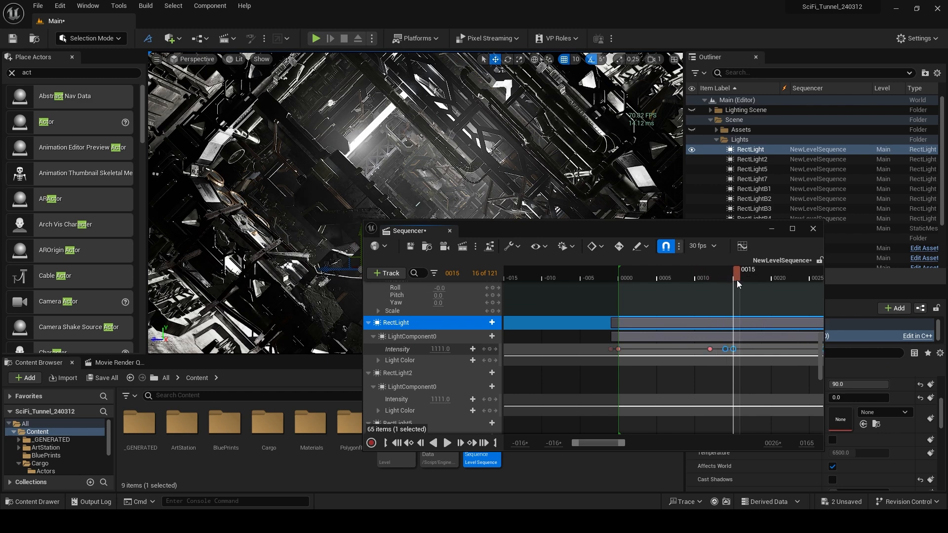
left_click_drag(593, 444, 601, 444)
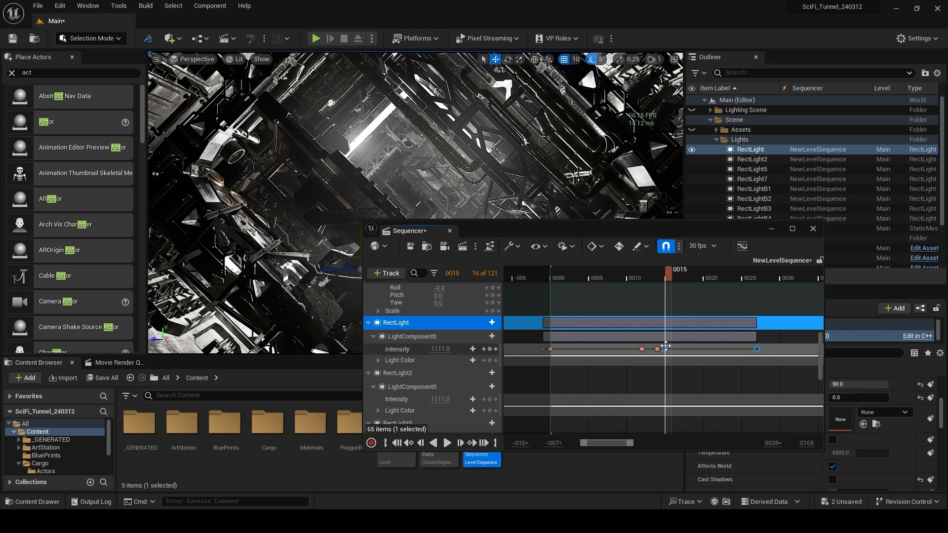
left_click_drag(661, 274, 658, 274)
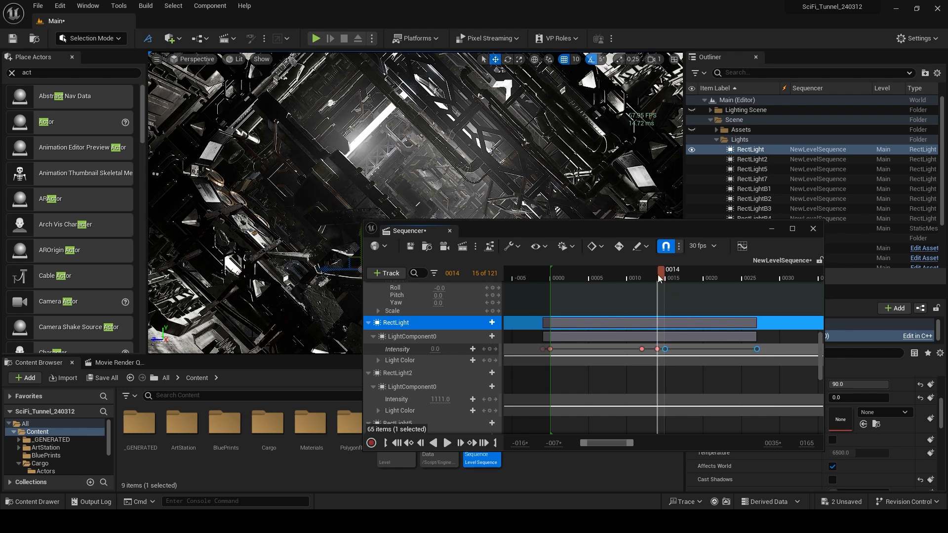
left_click(668, 274)
key("Delete")
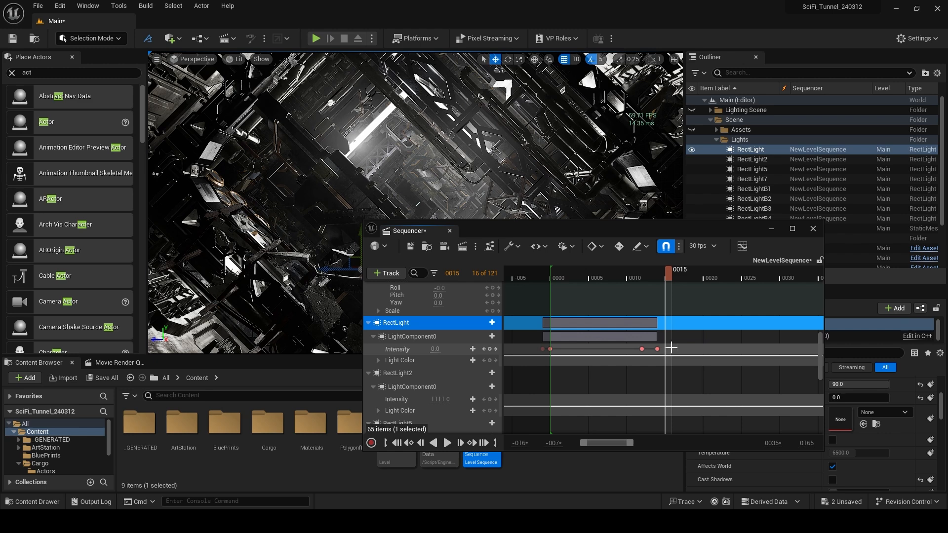
- Make RectLight's intensity curve cycle after its last key at frame 14 in the curve editor
left_click(432, 351)
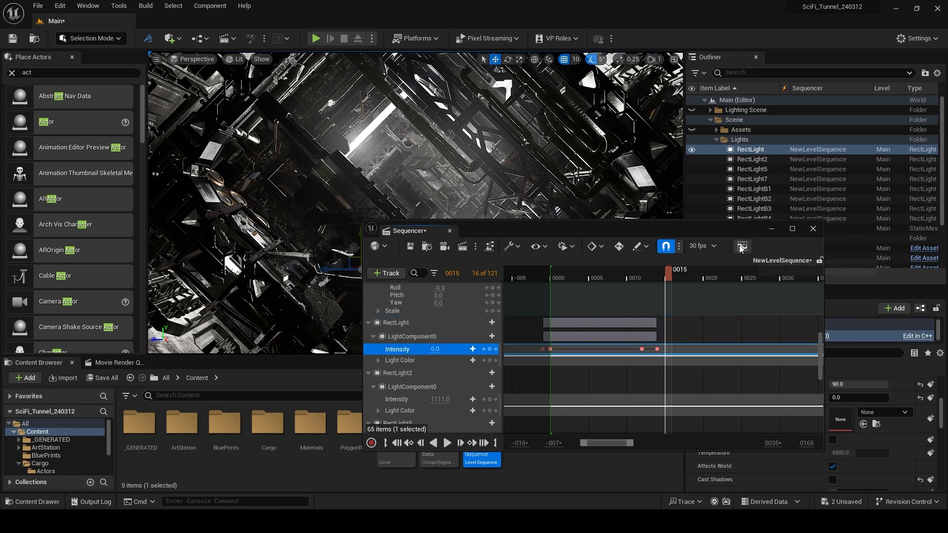
left_click_drag(947, 99, 183, 47)
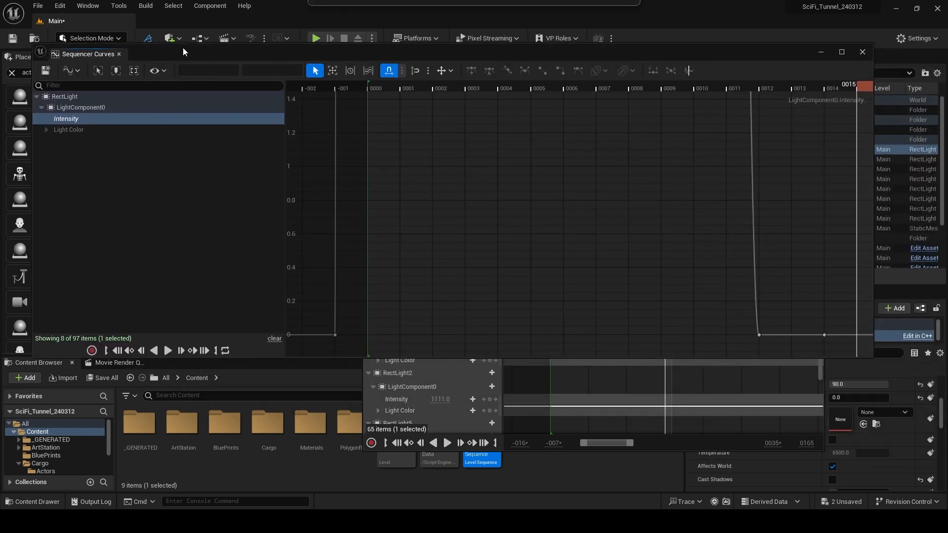
scroll(645, 244, "down", 4)
right_click_drag(563, 260, 473, 254)
scroll(473, 254, "down", 3)
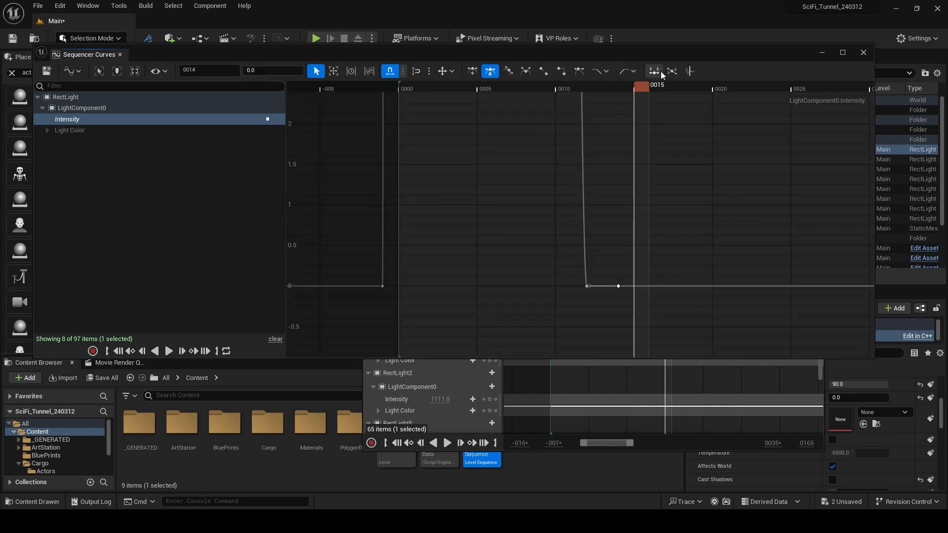
left_click(630, 72)
left_click(663, 119)
left_click(616, 85)
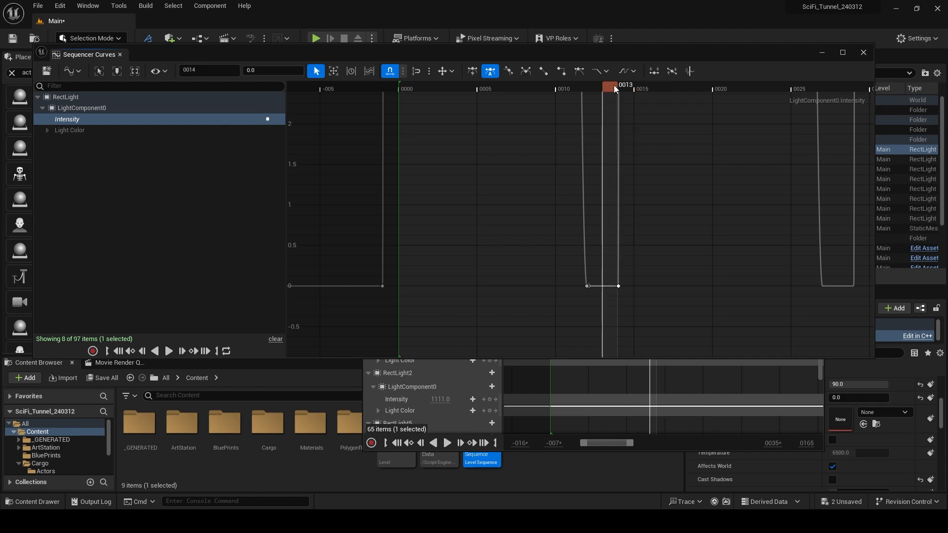
key("f")
left_click(863, 52)
- Select RectLightB1's intensity track and play the sequence to check the flickering lights
left_click(414, 381)
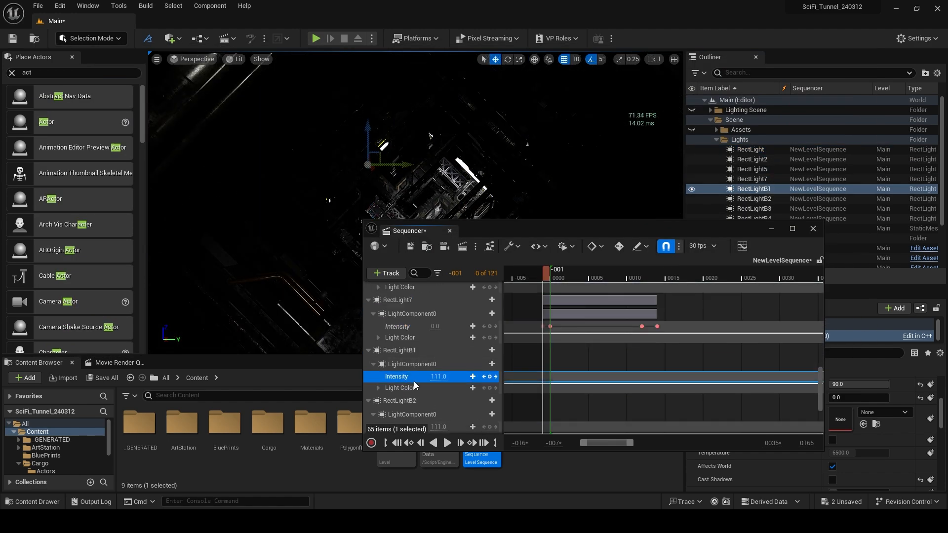
left_click(447, 443)
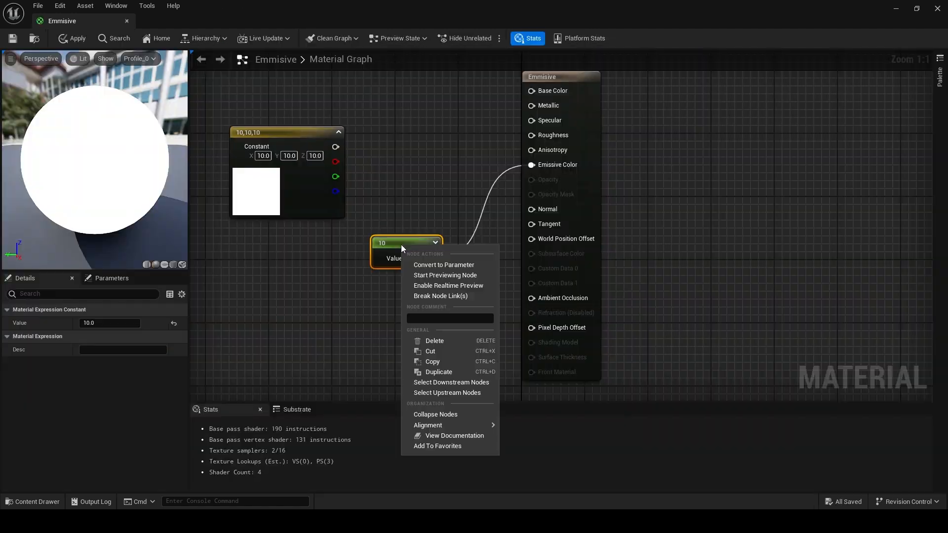
- Convert the constant 10 node in the Emmisive material into a parameter named Intensity and save the material
left_click(437, 265)
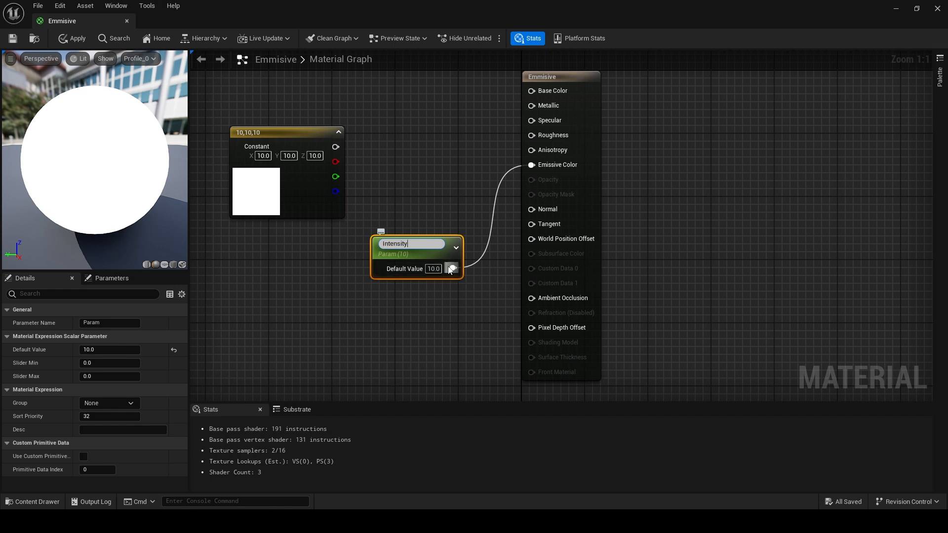
left_click(410, 335)
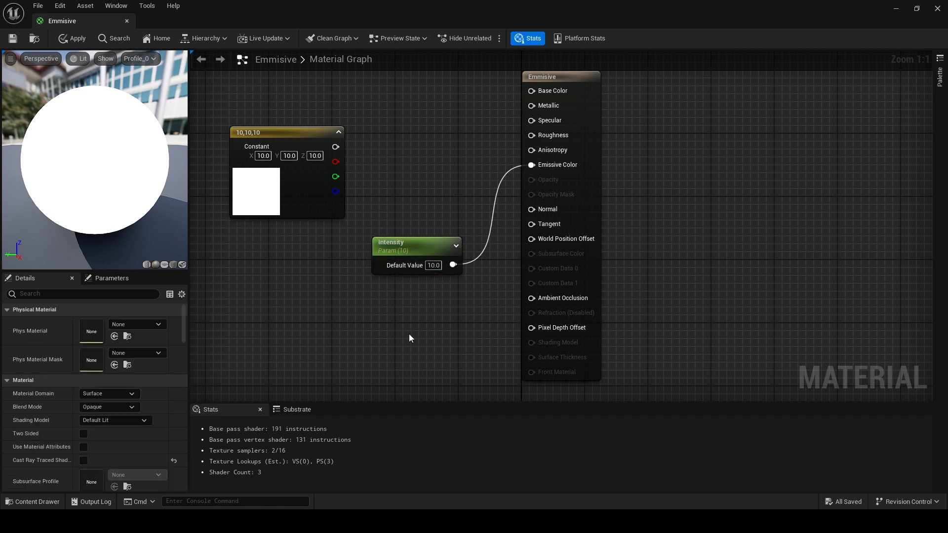
left_click(13, 39)
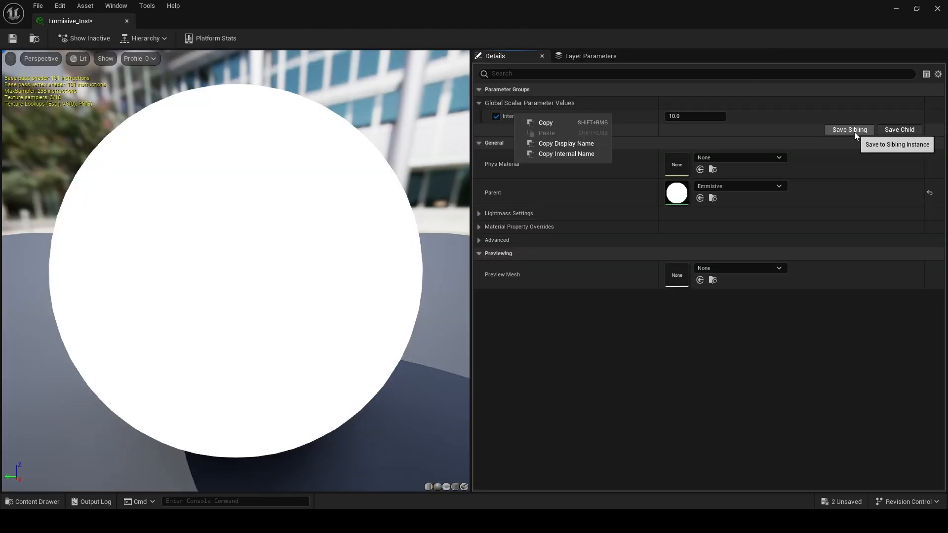
- Connect the black 0,0,0 constant to the Emmisive material's Base Color
left_click(479, 214)
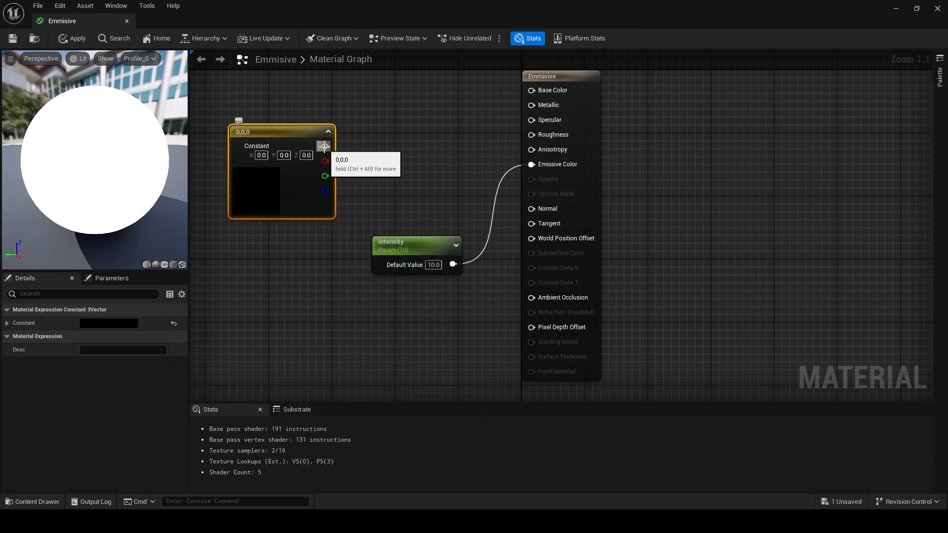
left_click_drag(311, 154, 529, 91)
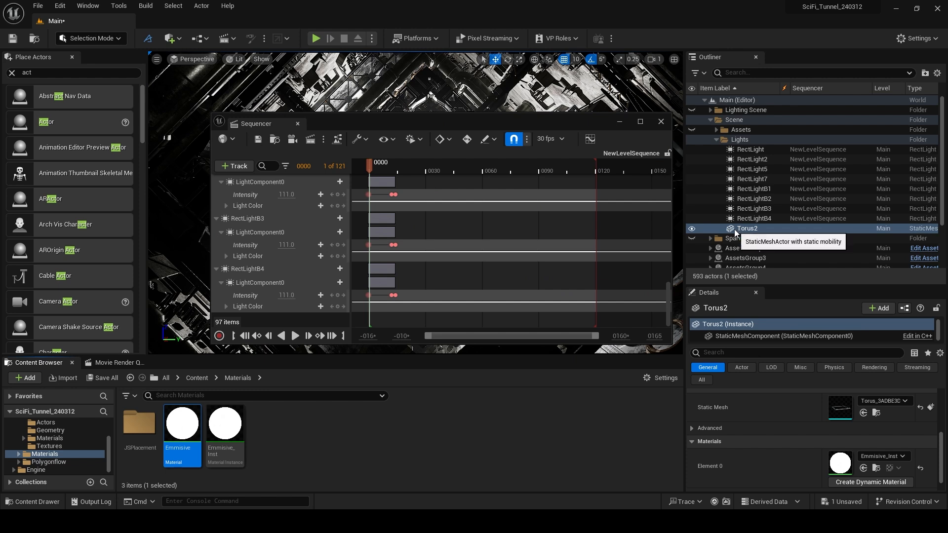
- Add Torus2 from the Outliner to the level sequence and give it a StaticMeshComponent0 track
left_click_drag(735, 232, 285, 293)
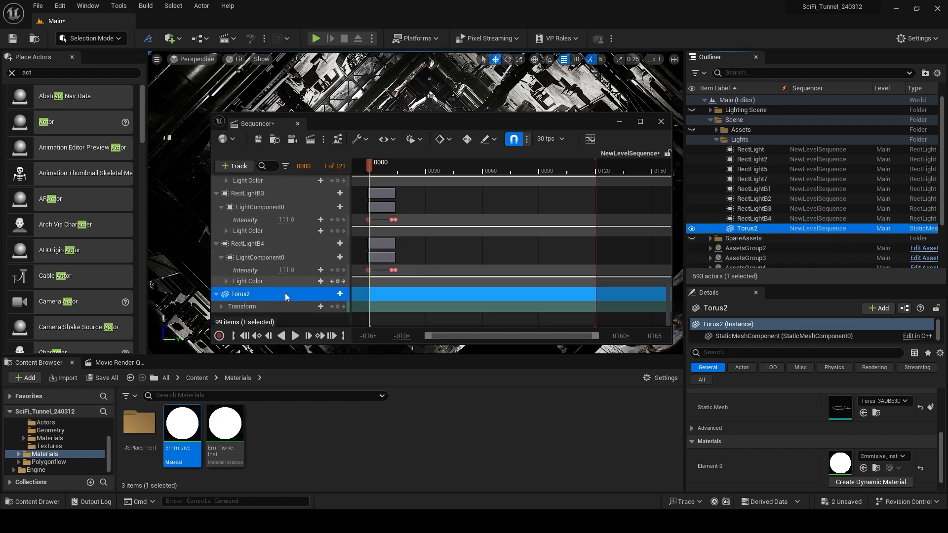
left_click(340, 294)
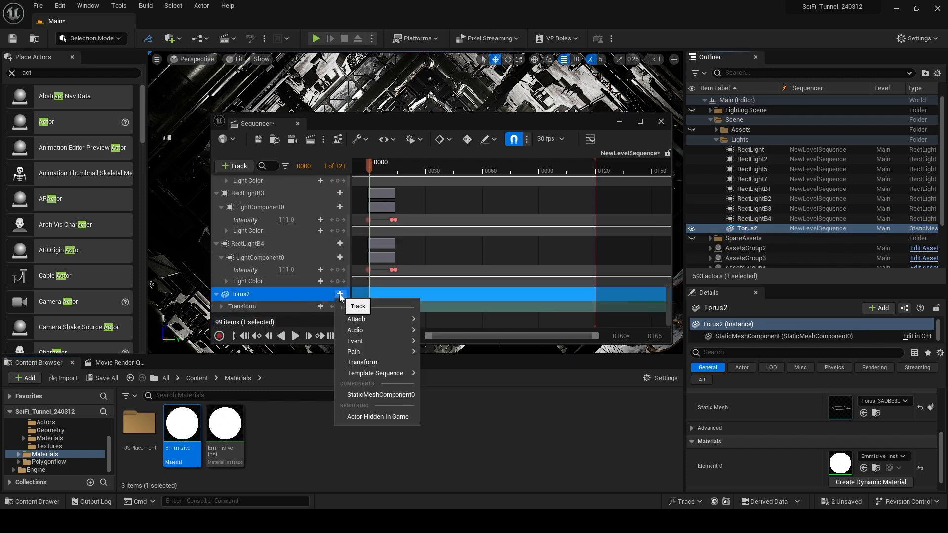
left_click(380, 395)
scroll(280, 303, "down", 1)
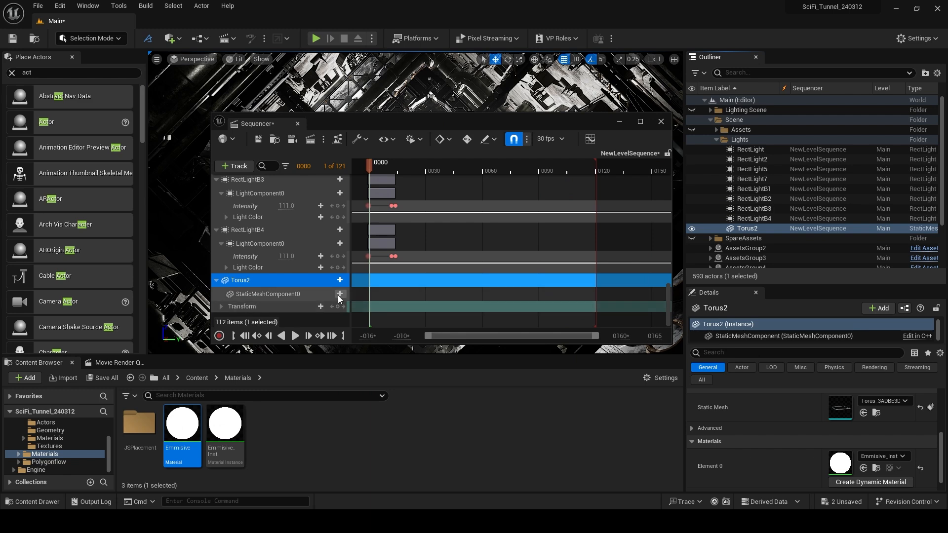
- Add a Material Element 0 track to Torus2's static mesh component and include its Intensity parameter
left_click(340, 294)
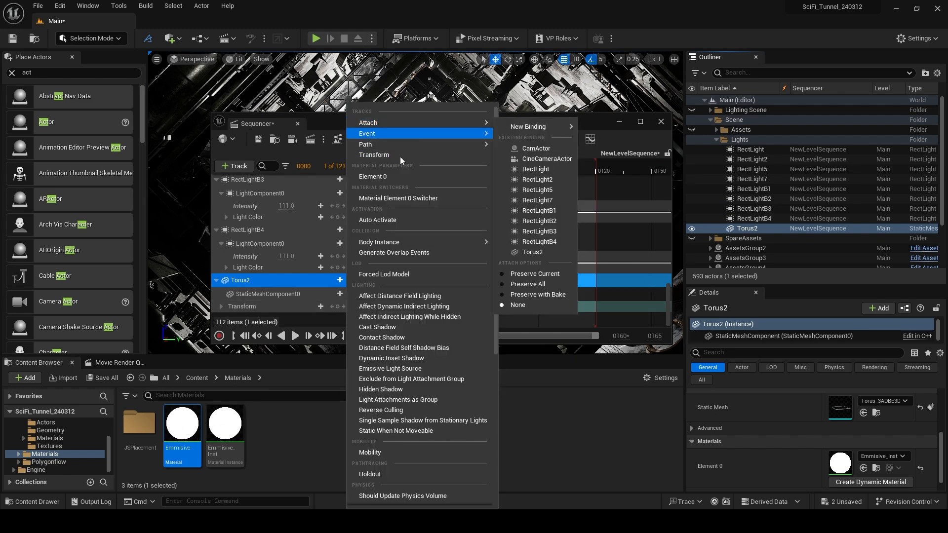
left_click(401, 177)
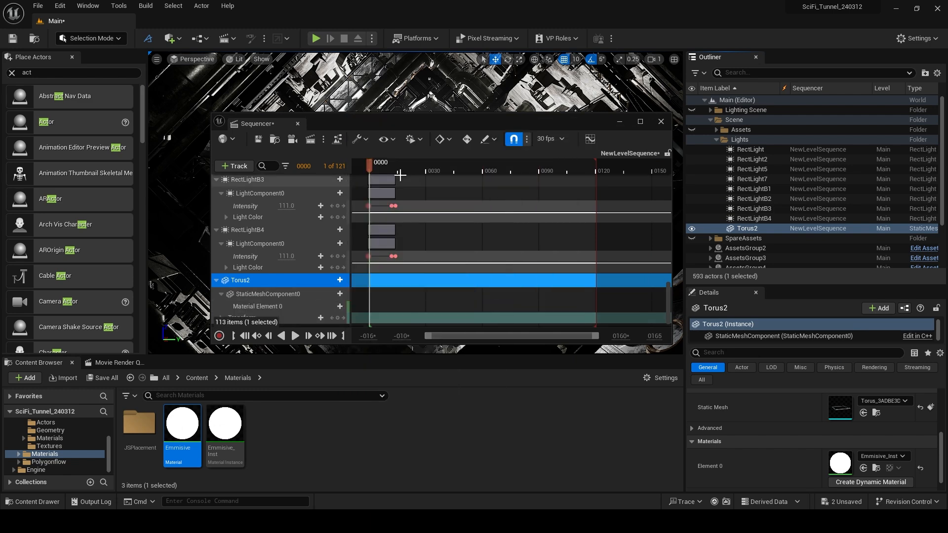
scroll(287, 289, "down", 1)
left_click(340, 295)
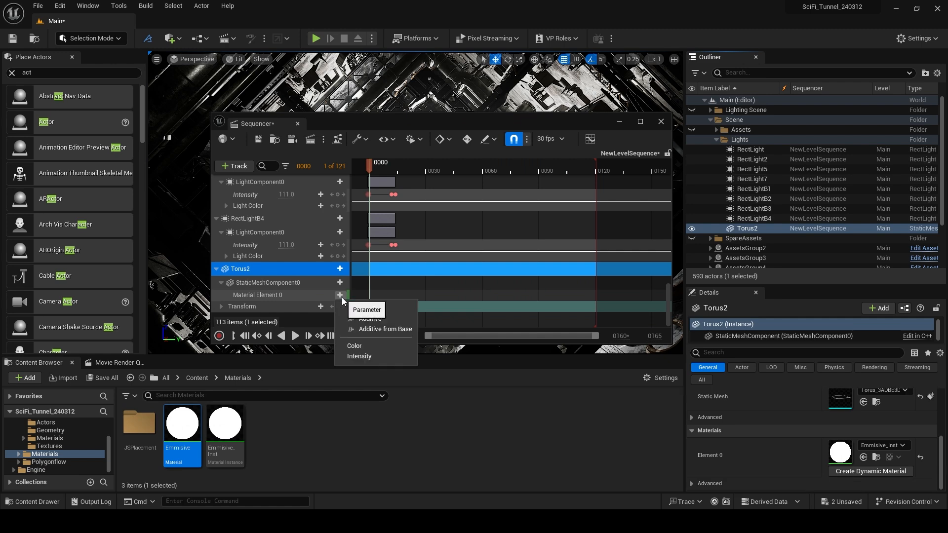
left_click(368, 356)
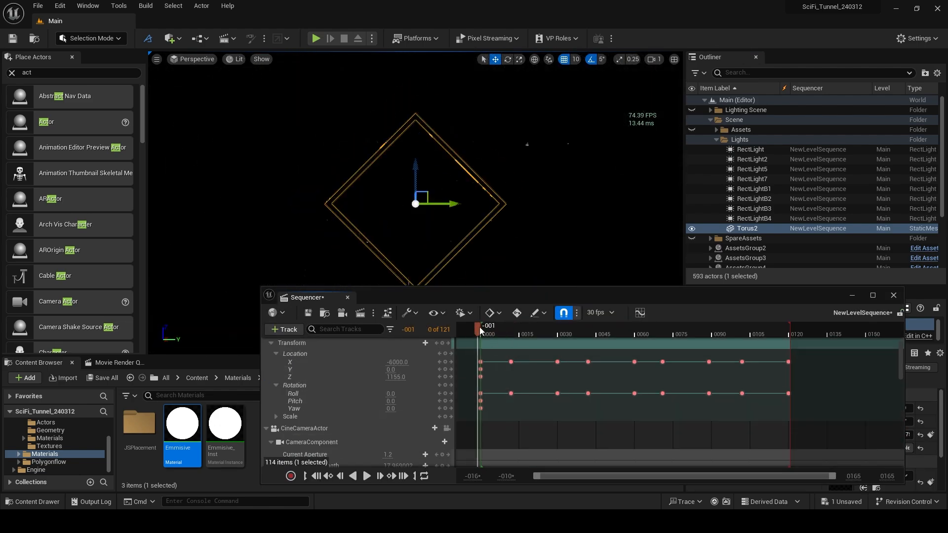
- Key Torus2's X location to 4680 at frame 30 and make its curve repeat with an offset after the last key
left_click_drag(479, 327, 558, 331)
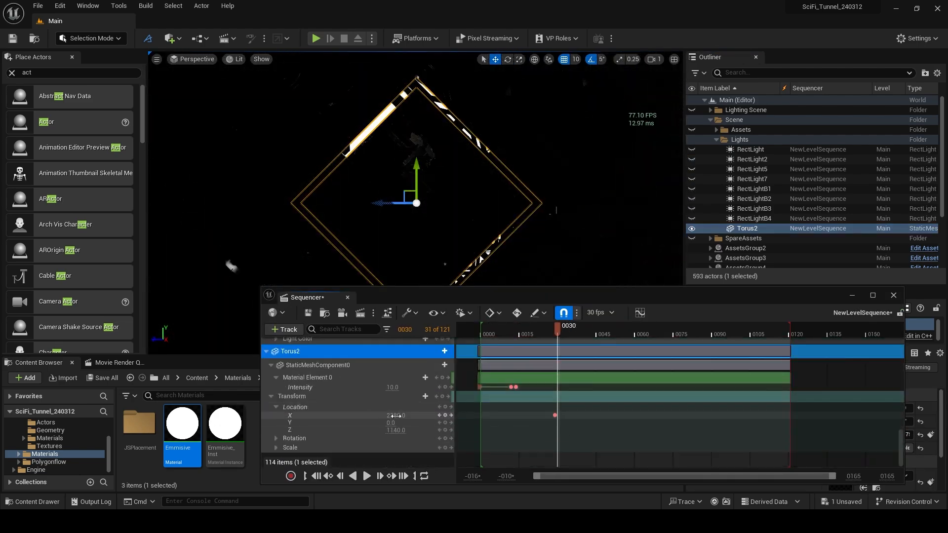
left_click(395, 416)
mouse_move(558, 329)
left_mouse_down()
mouse_move(481, 330)
mouse_move(558, 330)
left_mouse_up()
left_click(446, 415)
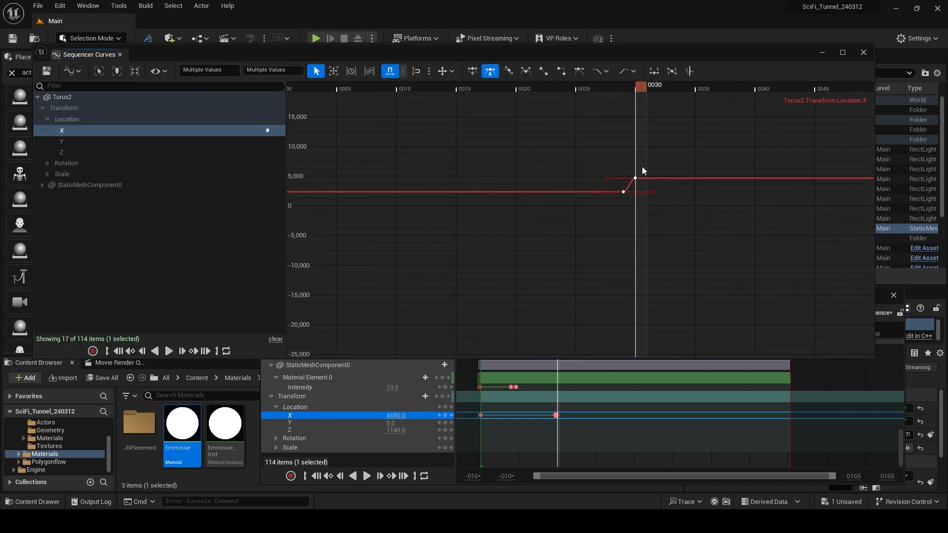
left_click(654, 120)
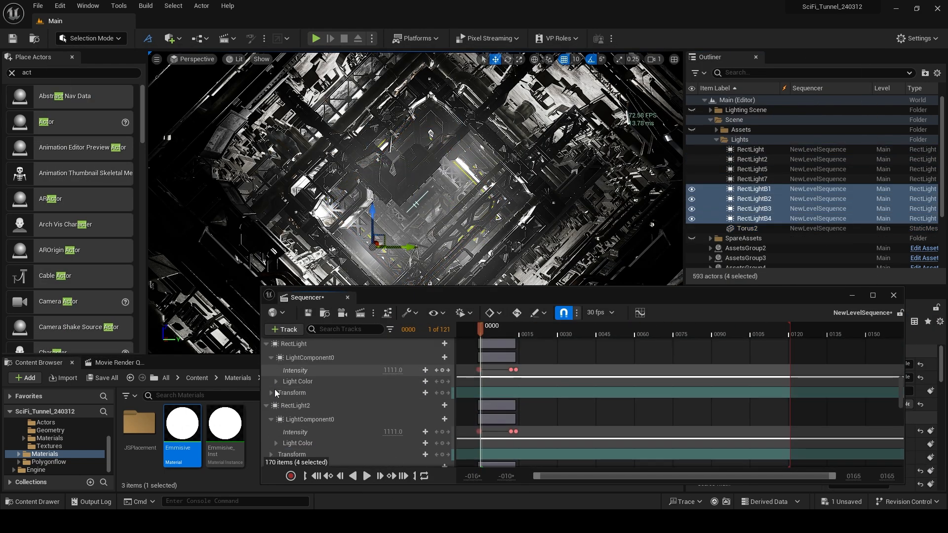
- Set RectLight's X location to 4570 and undo the misplaced keys on RectLight2's X location
left_click(404, 412)
type("4570")
key("Return")
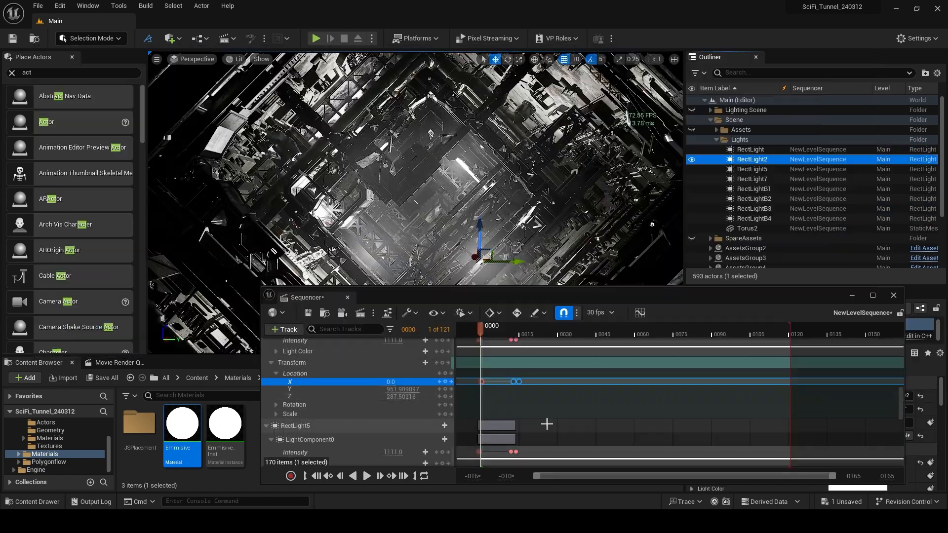
key("ctrl+z")
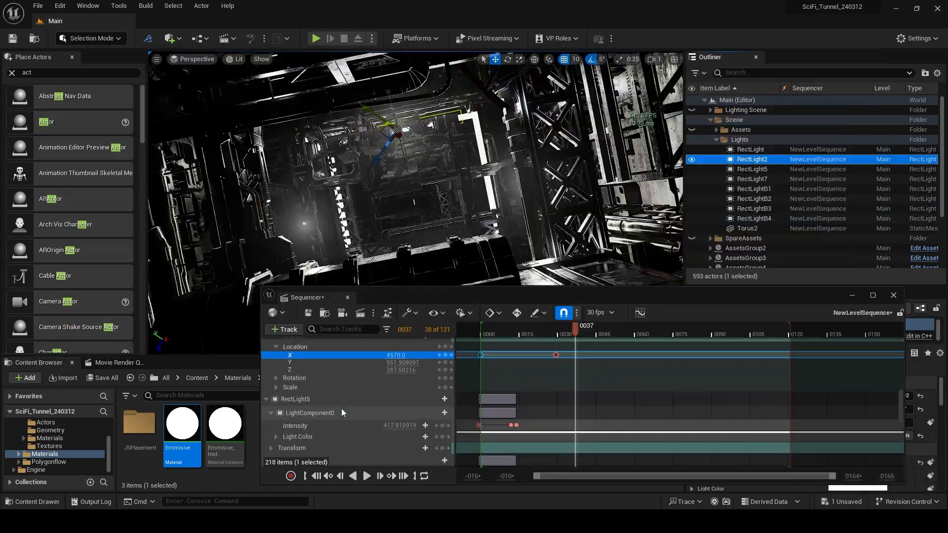
- Repeat the X location animation on RectLight5 and the RectLightB lights
left_click(347, 435)
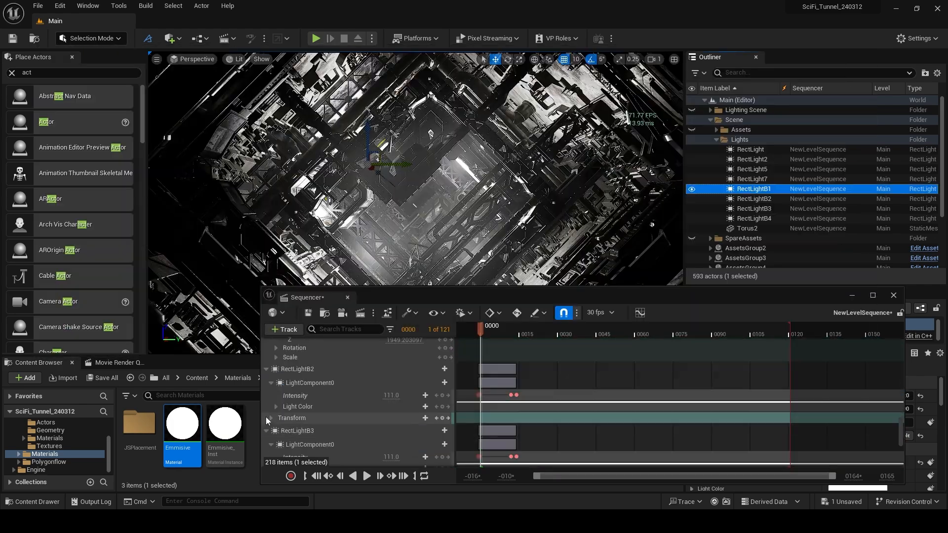
left_click(449, 406)
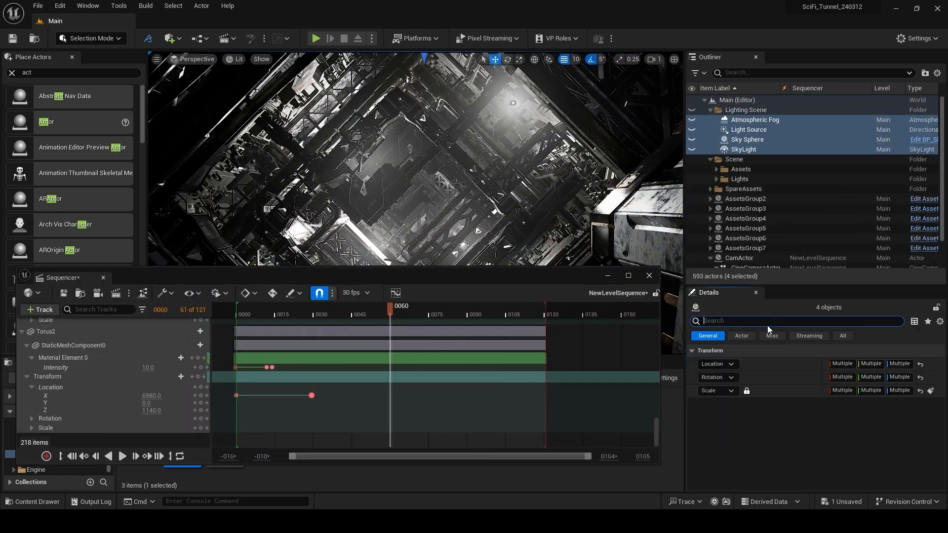
- Delete the Sky Sphere, SkyLight and Atmospheric Fog from the Lighting Scene folder
left_click(748, 139)
key("Delete")
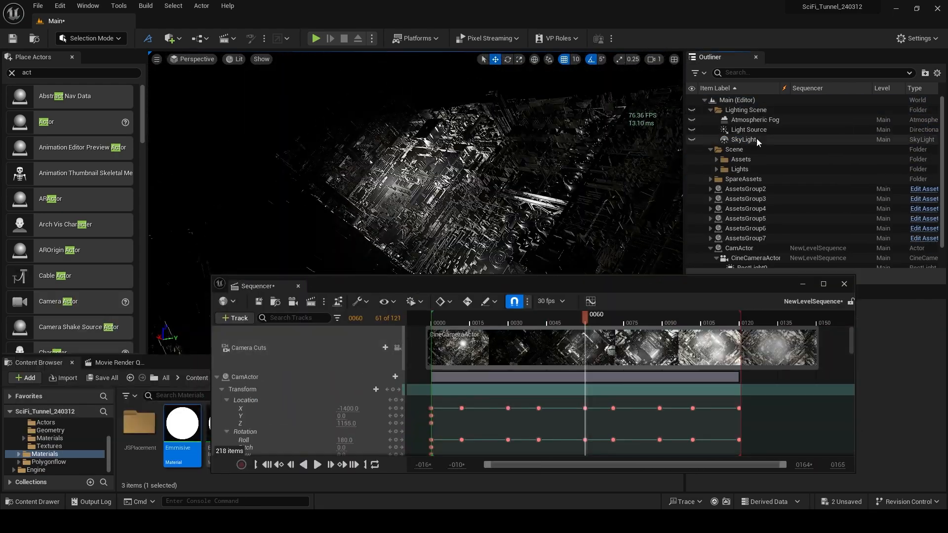
left_click(748, 139)
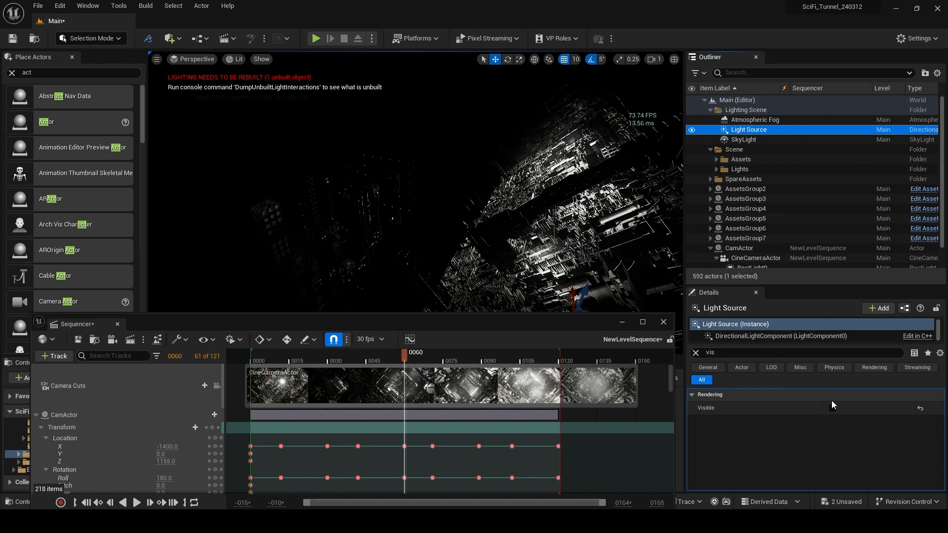
key("Delete")
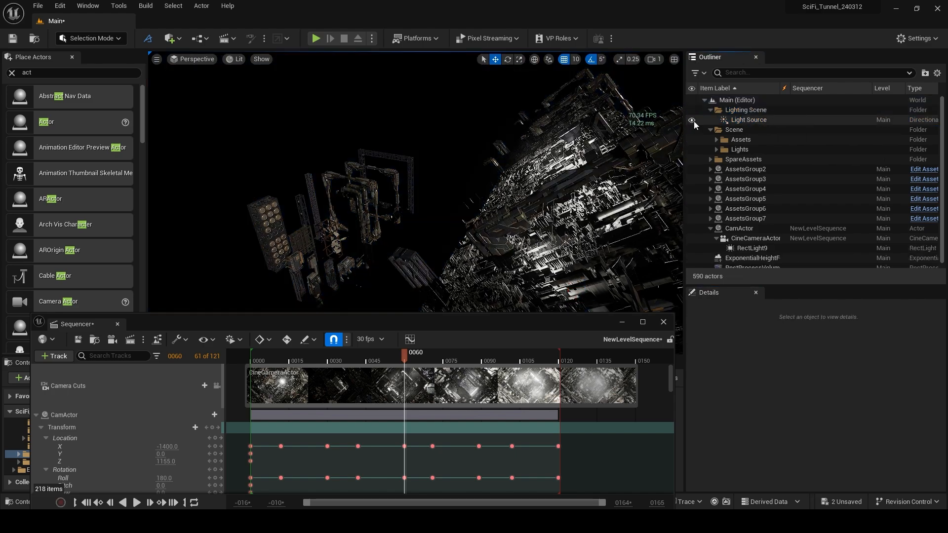
- Name the new Outliner folder that holds AssetsGroup2 to AssetsGroup7 BP_Tunnel
type("BP_T")
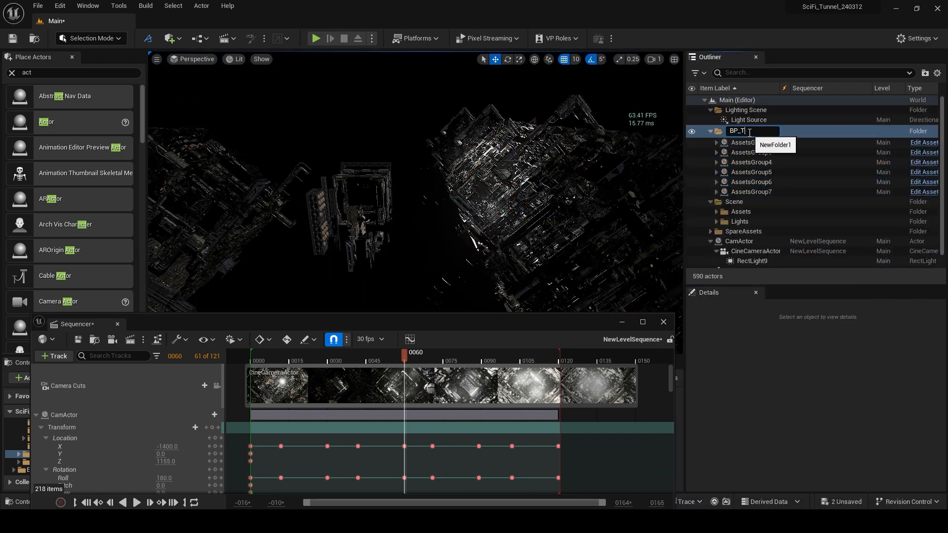
type("unnel")
key("Return")
left_click(710, 120)
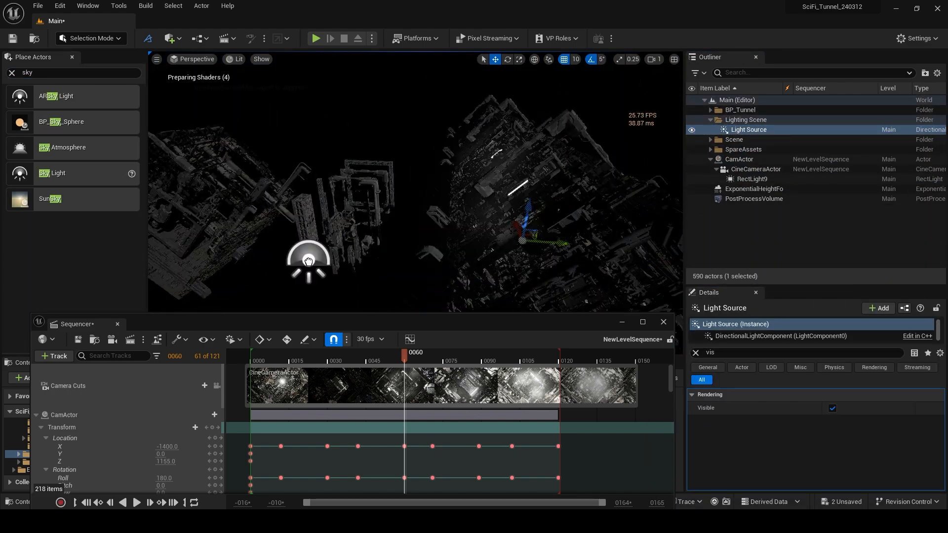
- Place a Sky Light in the level and hide the Lighting Scene folder
left_click(735, 210)
key("ctrl+z")
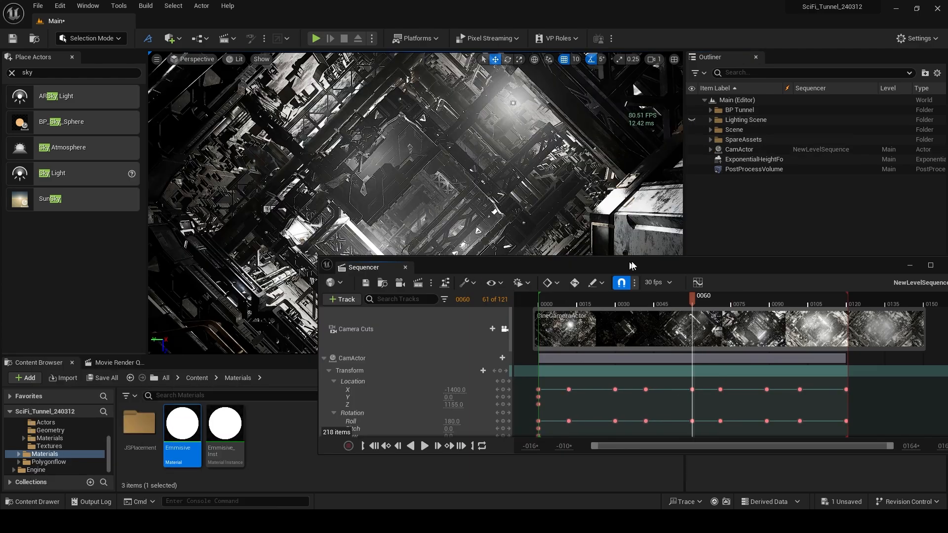
- Undo the tangent drag on the CamActor's Location X curve and break the tangents of the key at frame 30
right_click(673, 195)
key("ctrl+z")
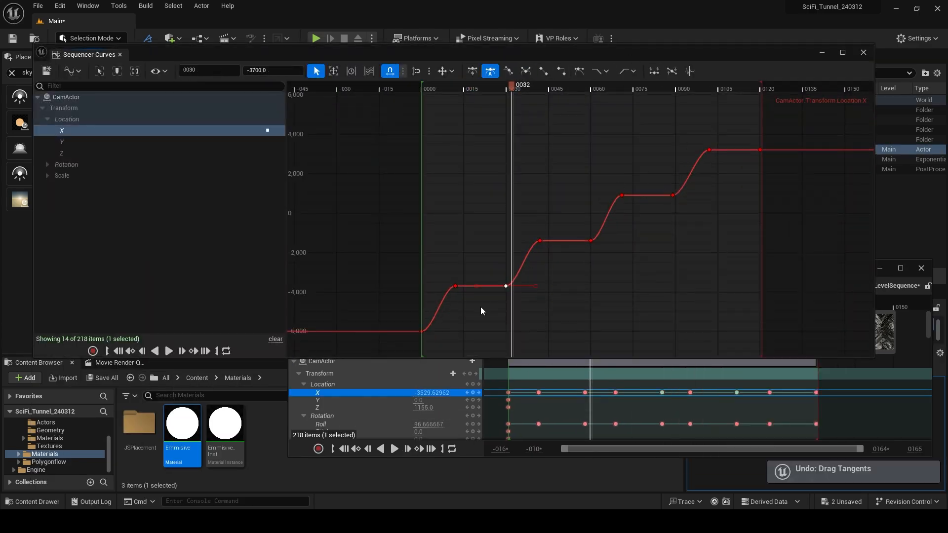
left_click(526, 71)
scroll(610, 216, "up", 8)
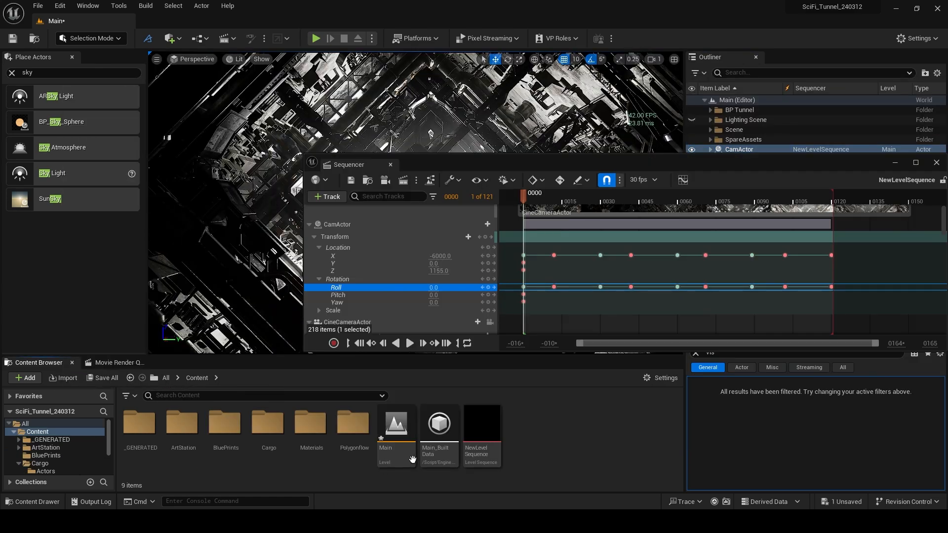
- Create a Blueprint Class based on DefaultCameraShakeBase in the Content folder and name it CamShake
right_click(537, 445)
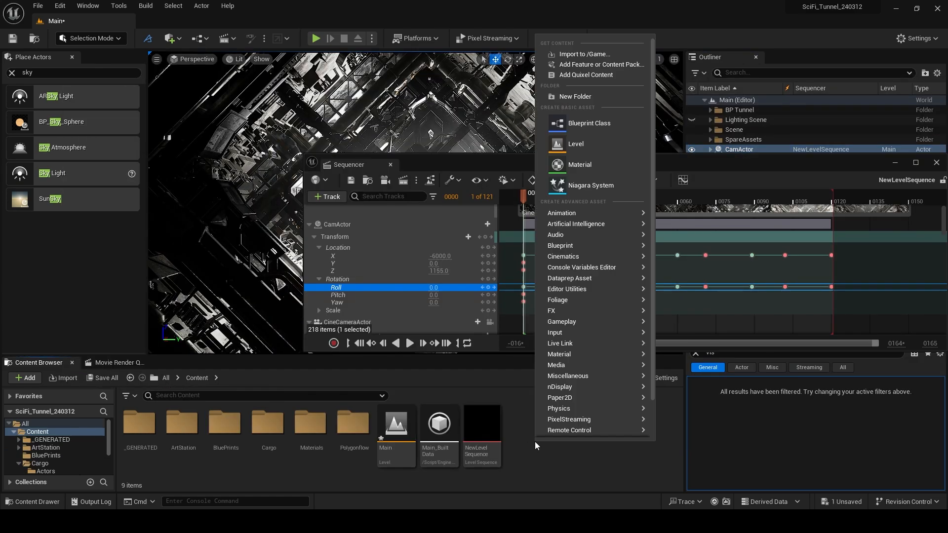
left_click(573, 126)
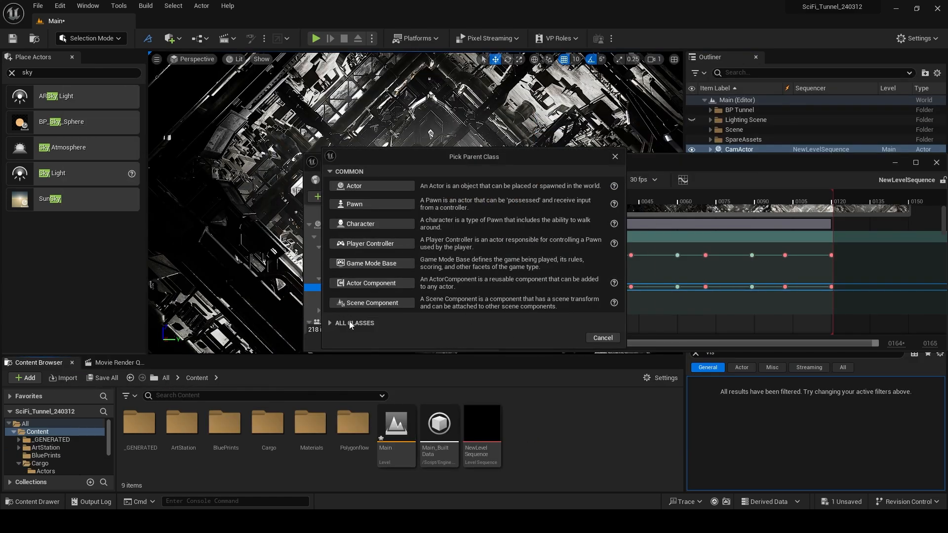
left_click(351, 324)
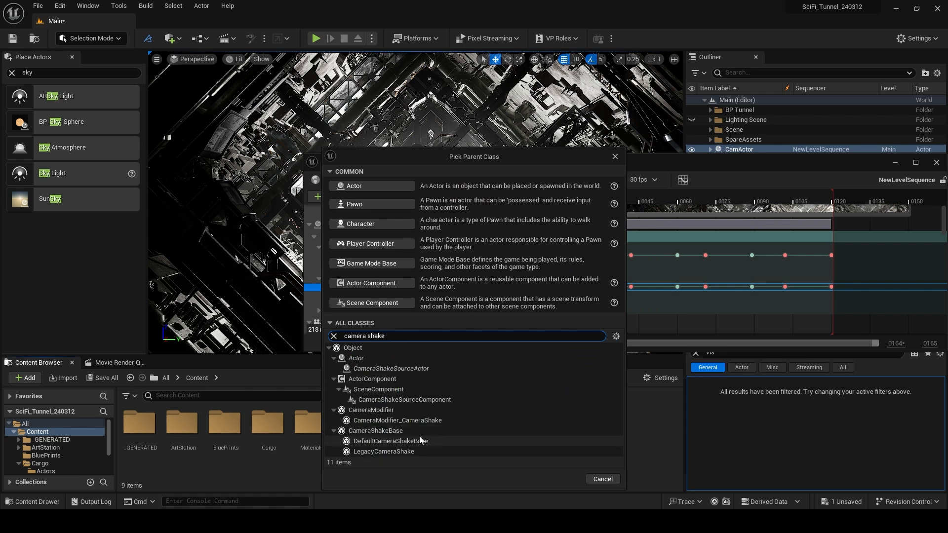
left_click(420, 441)
left_click(564, 479)
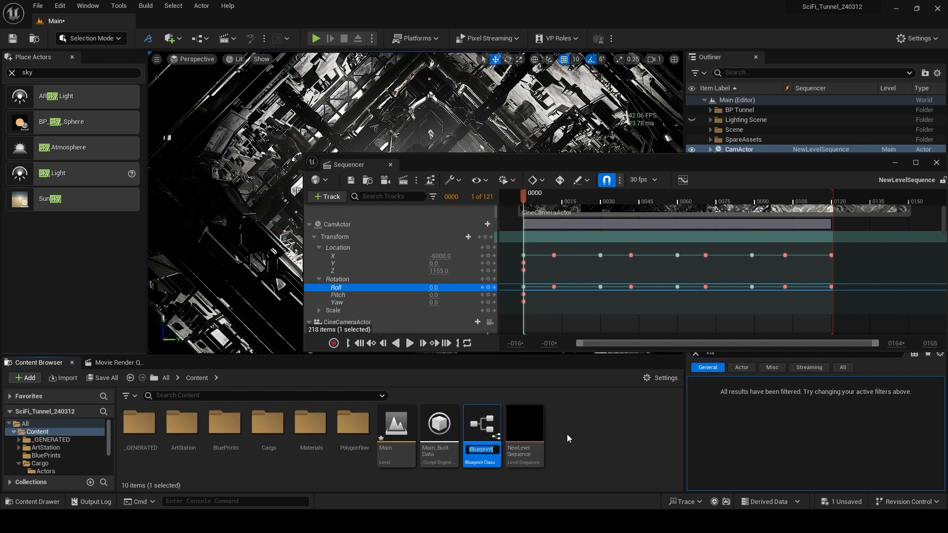
key("F2")
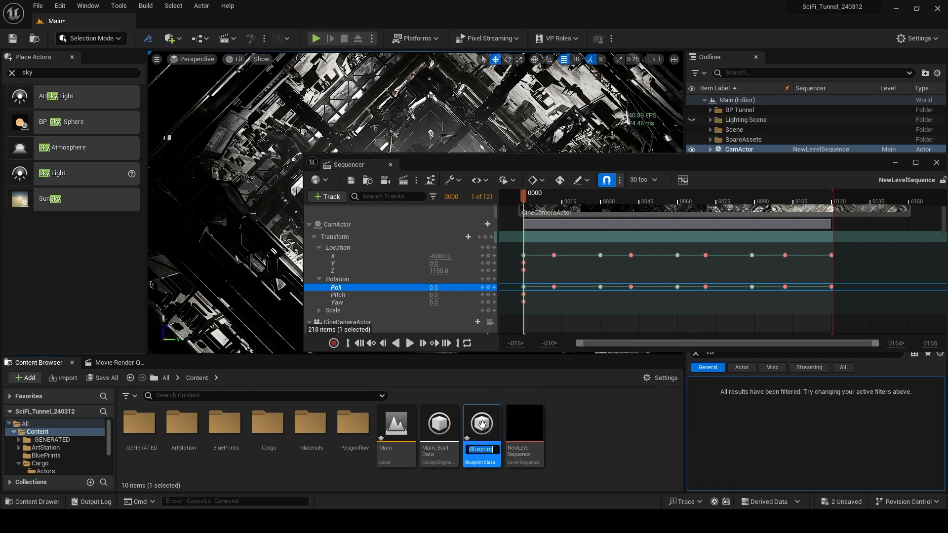
type("CamShake")
key("Return")
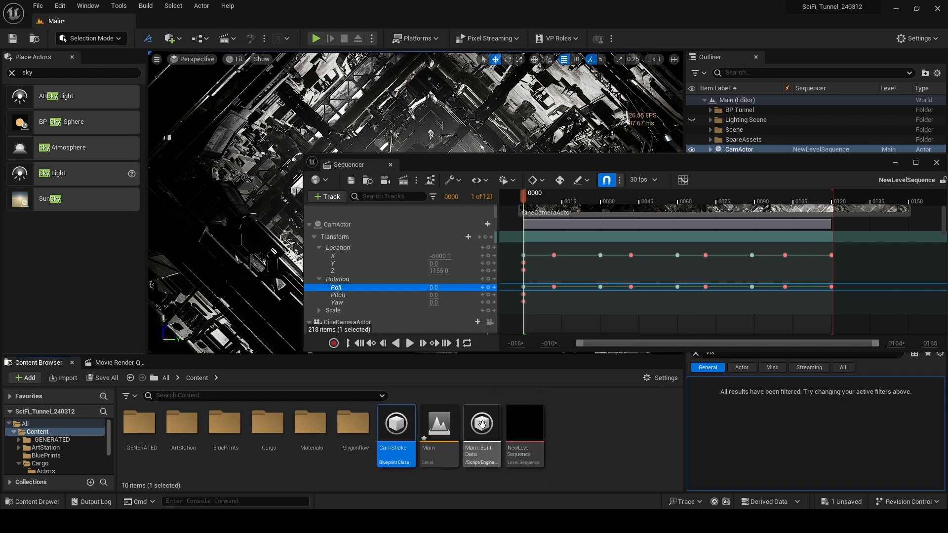
- Set CamShake's Root Shake Pattern to Perlin Noise Camera Shake Pattern and its timing Duration to 0.0
double_click(398, 428)
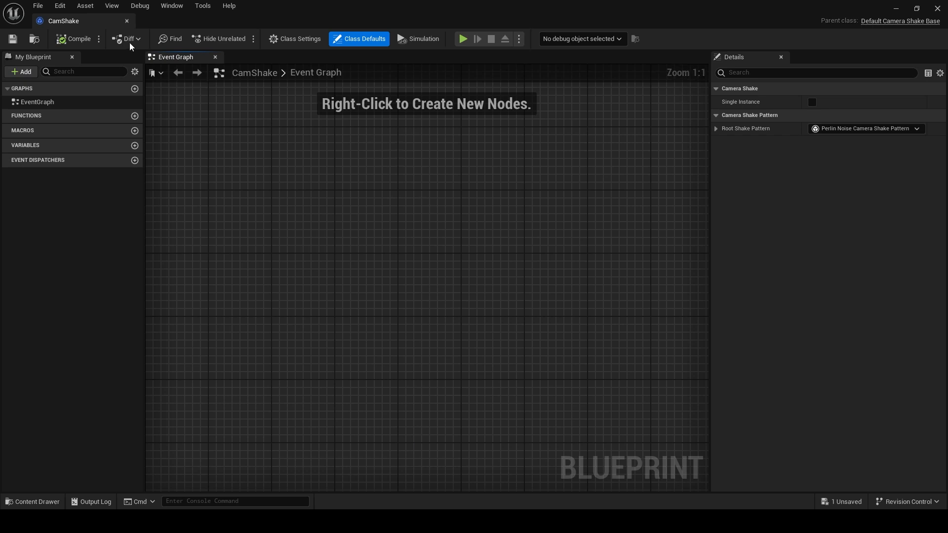
left_click(938, 9)
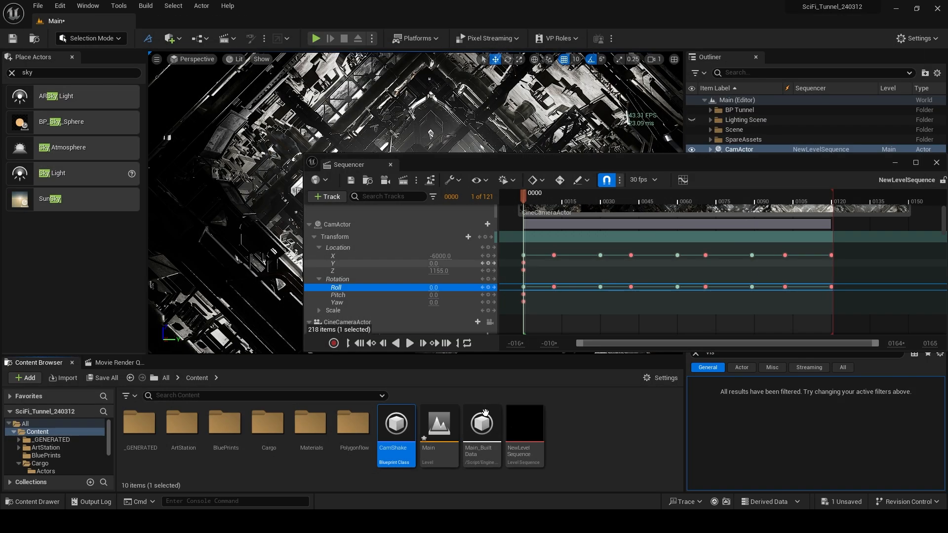
double_click(398, 415)
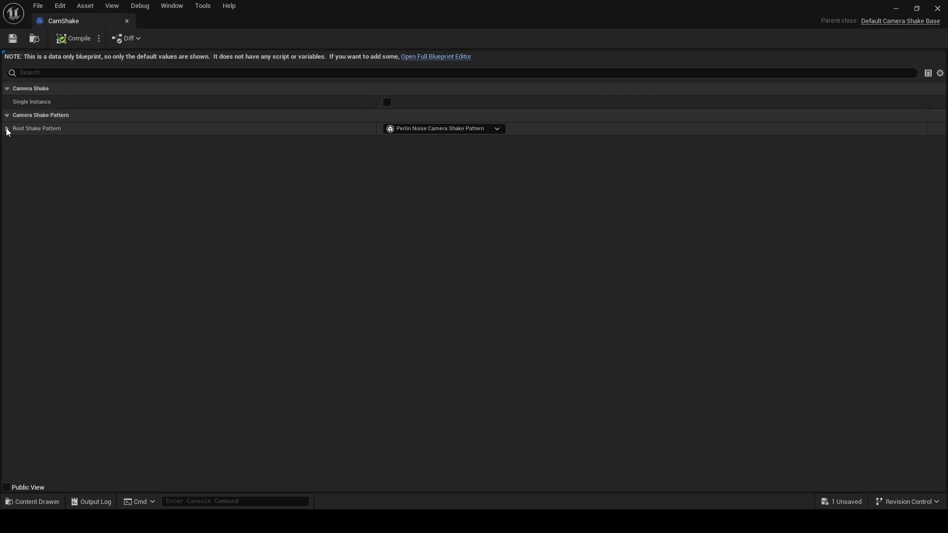
left_click(435, 129)
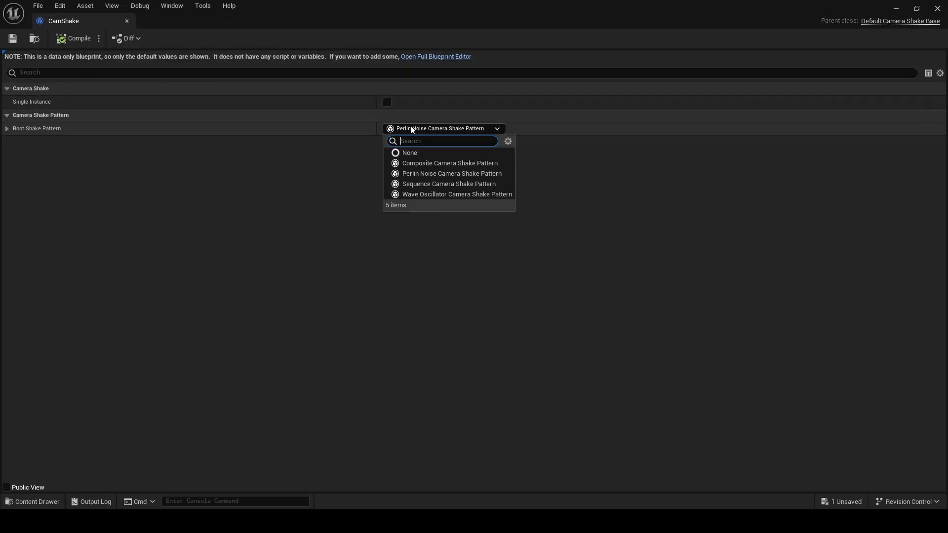
left_click(421, 177)
left_click(7, 129)
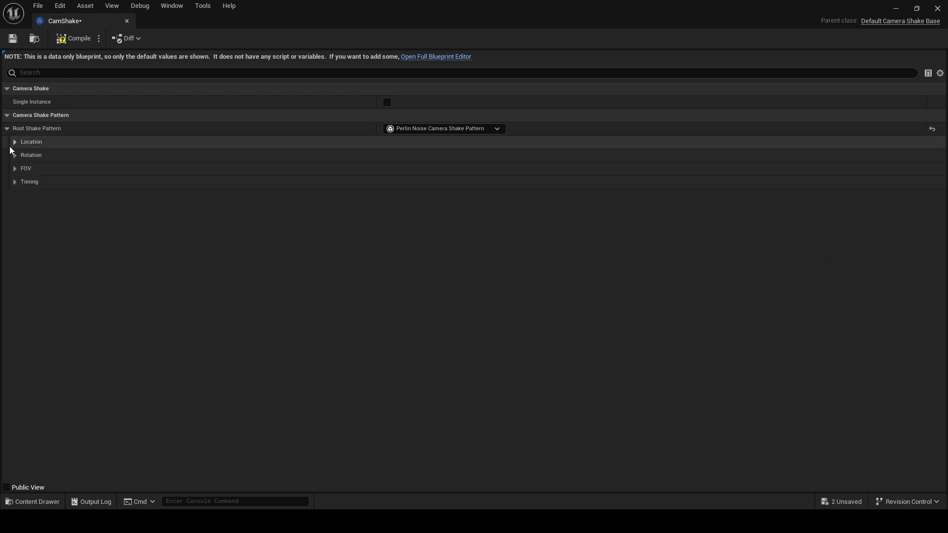
left_click(16, 183)
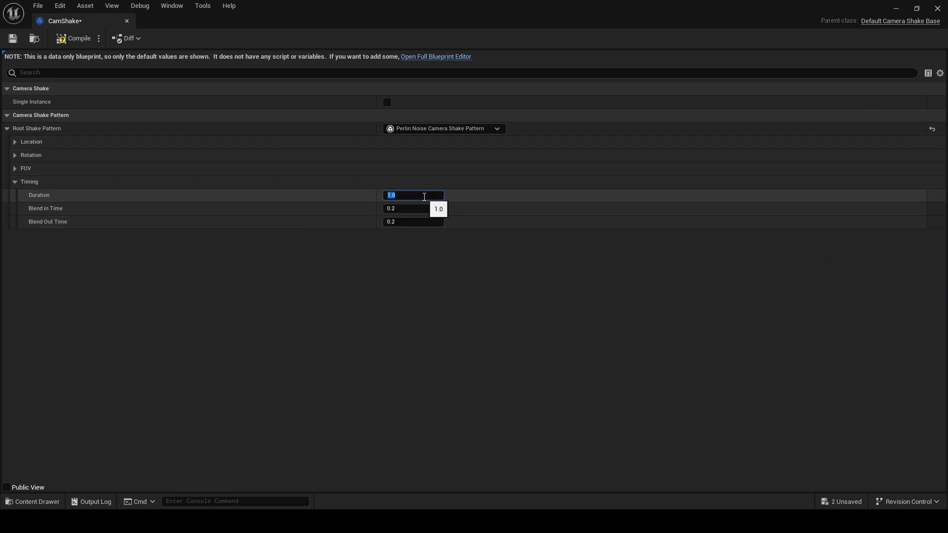
- Set CamShake's Rotation Amplitude Multiplier to 0.8 and Location Amplitude Multiplier to 1.5, and compile the blueprint
left_click(15, 142)
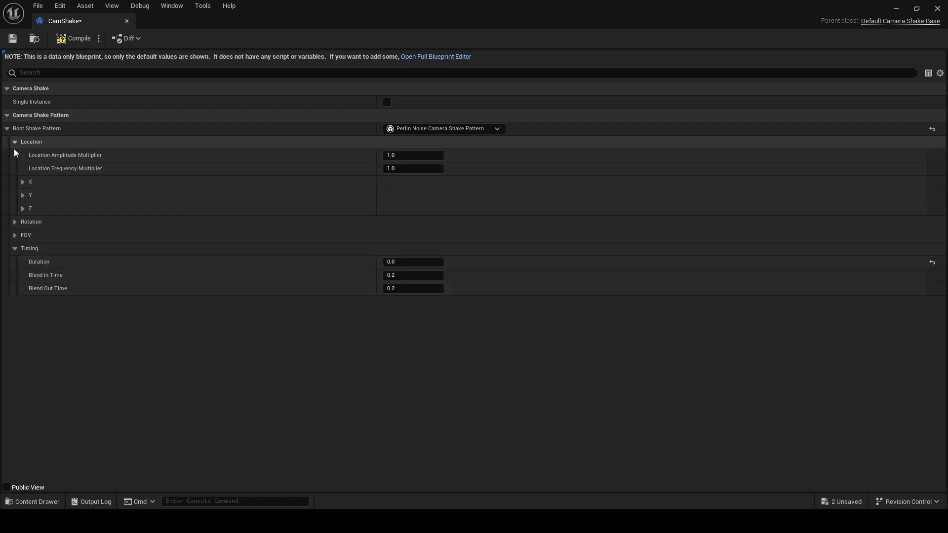
left_click(15, 221)
left_click(415, 239)
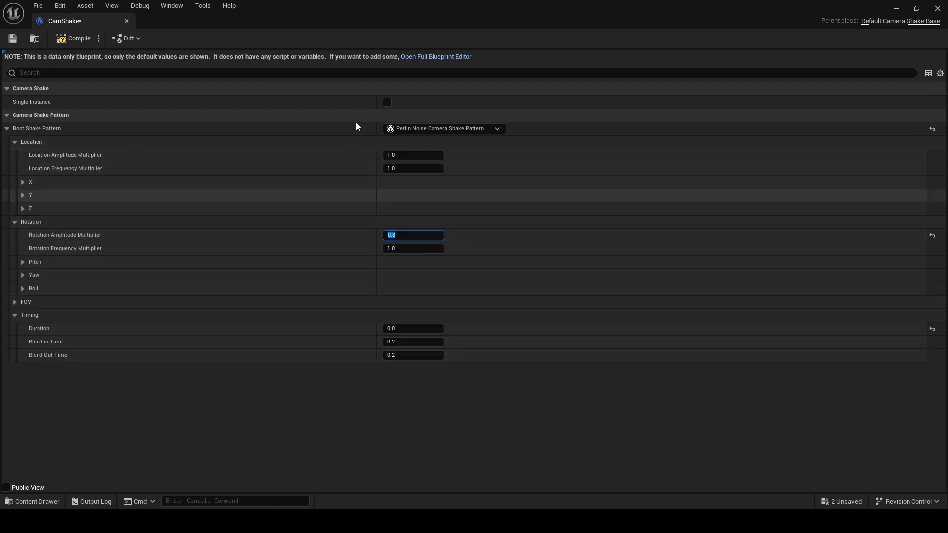
left_click(403, 154)
type("2")
left_click(383, 454)
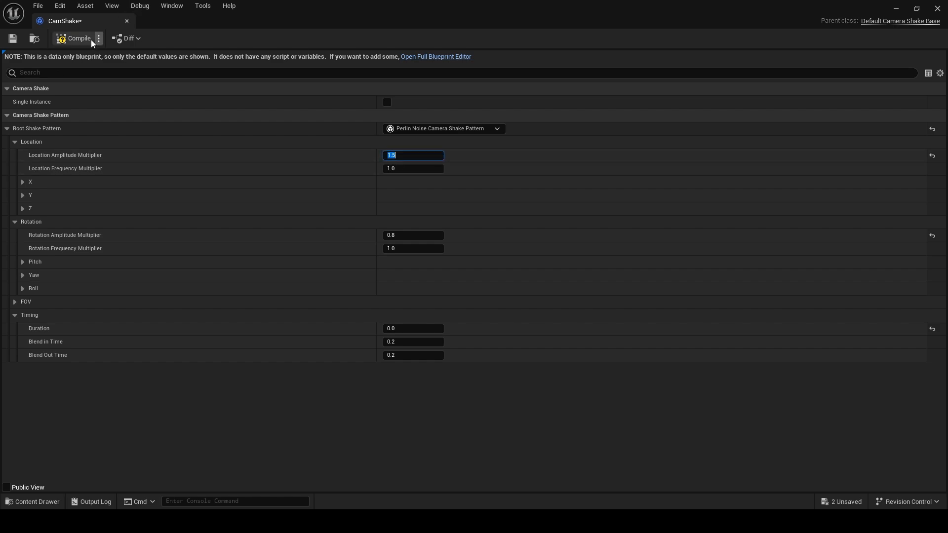
left_click(937, 8)
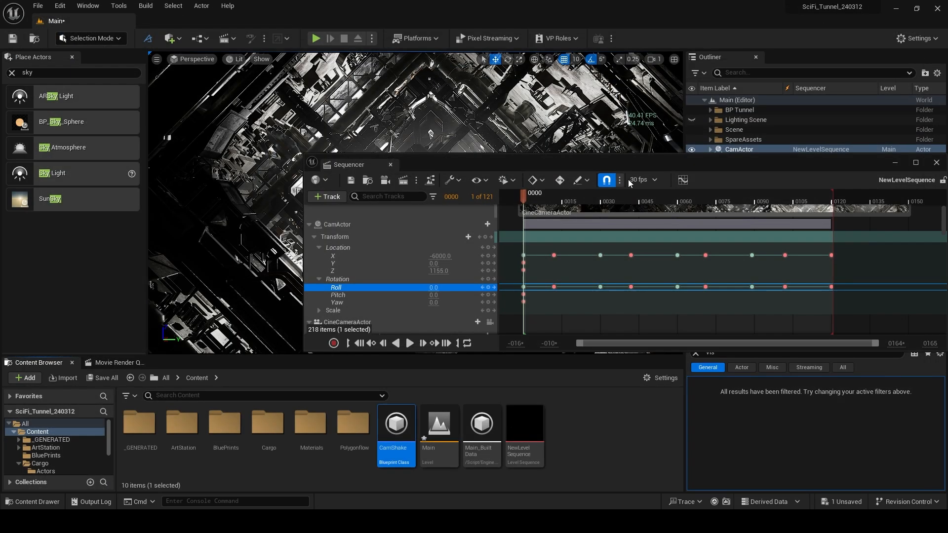
left_click_drag(690, 167, 683, 162)
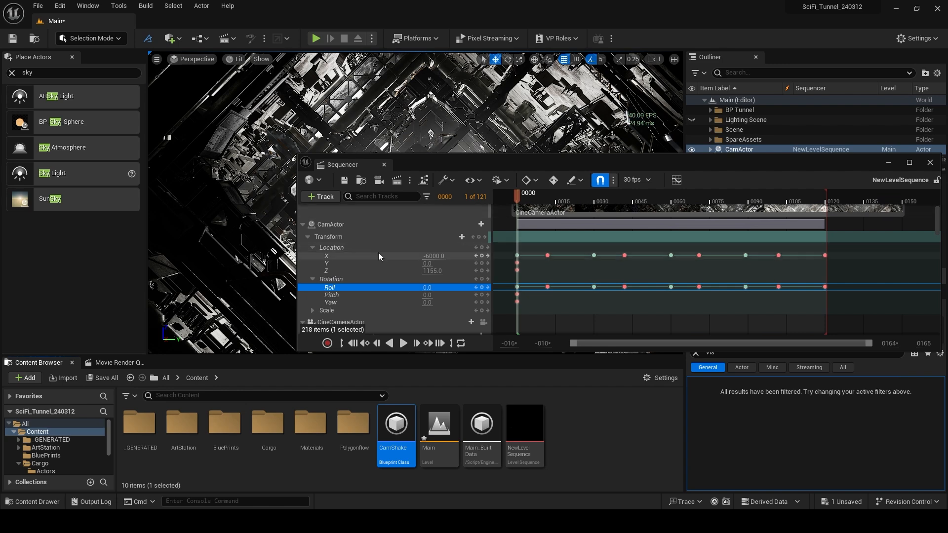
scroll(379, 256, "up", 2)
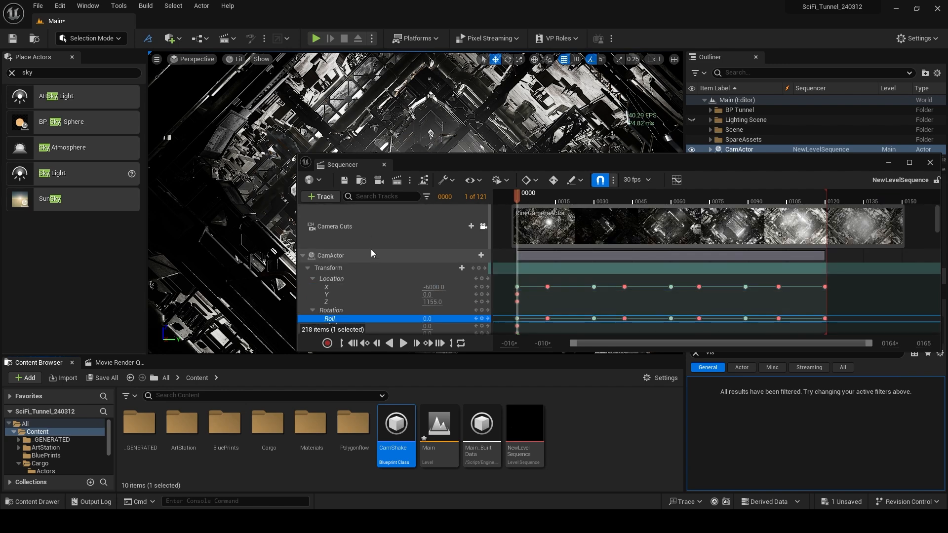
left_click(481, 256)
mouse_move(532, 315)
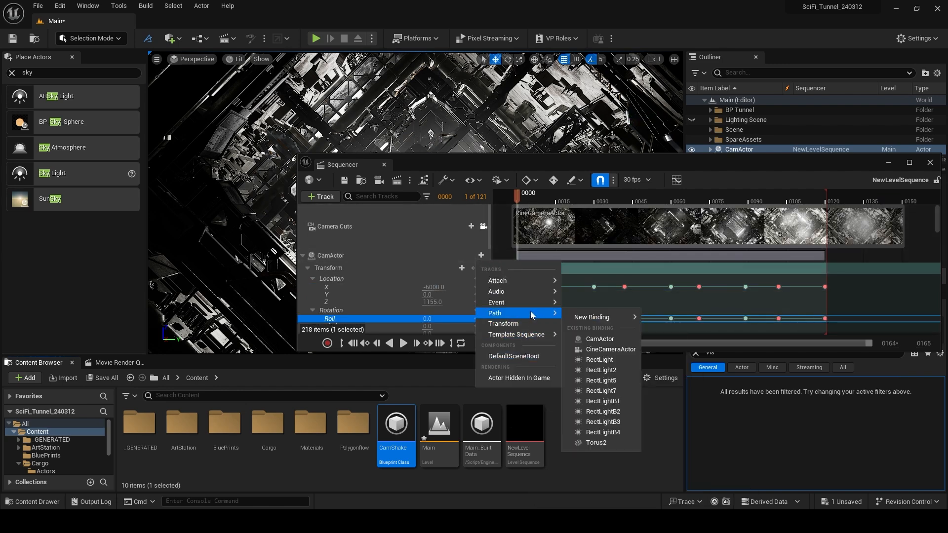
mouse_move(529, 280)
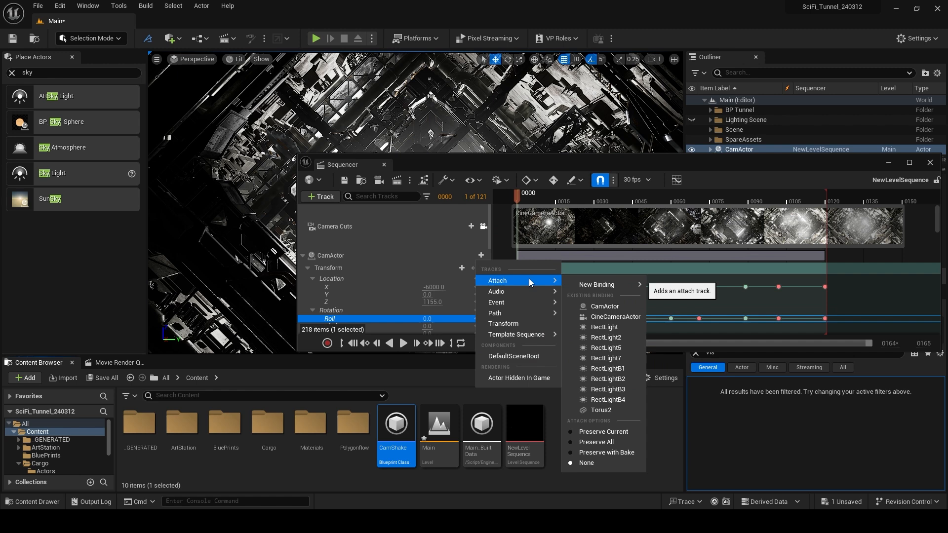
mouse_move(604, 289)
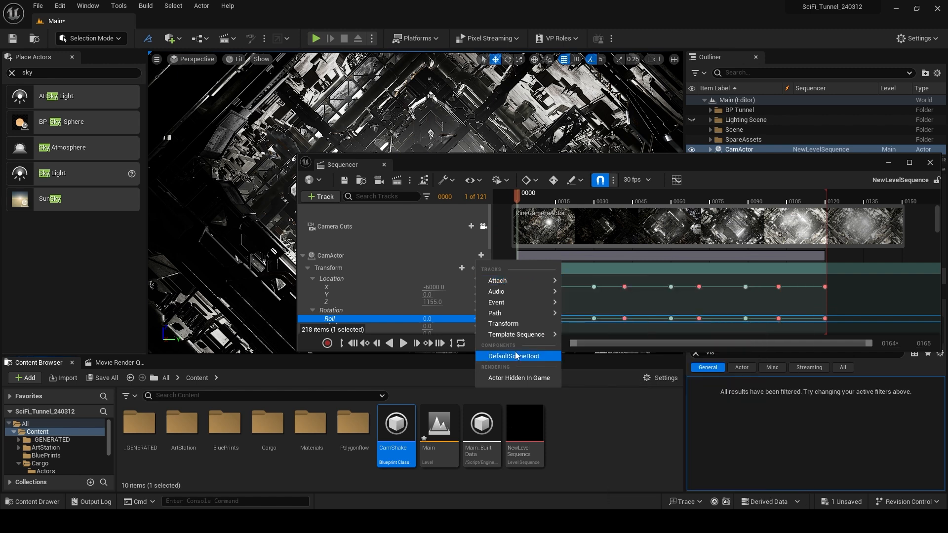
left_click(356, 265)
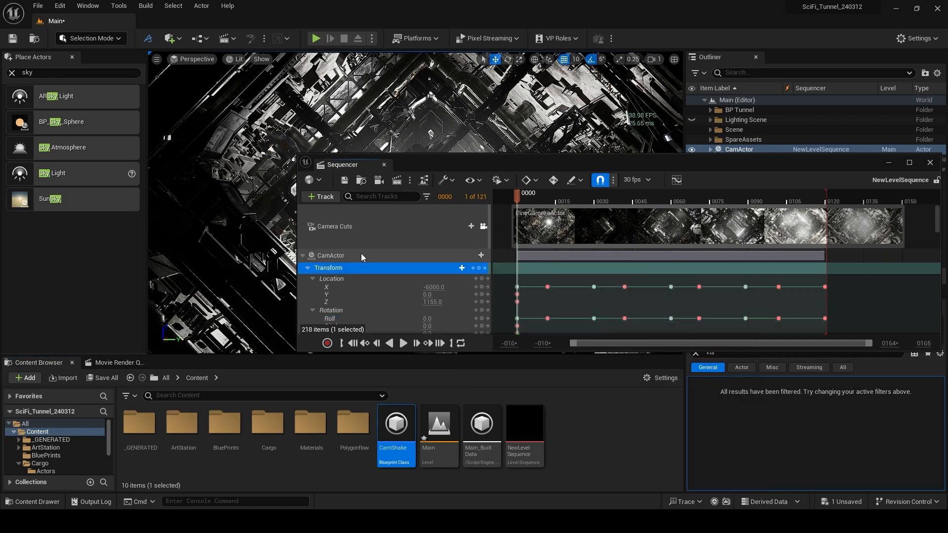
- Add a Camera Shake track using CamShake to the CineCameraActor and play the sequence to preview the shake
scroll(360, 254, "down", 5)
left_click(367, 261)
left_click(471, 259)
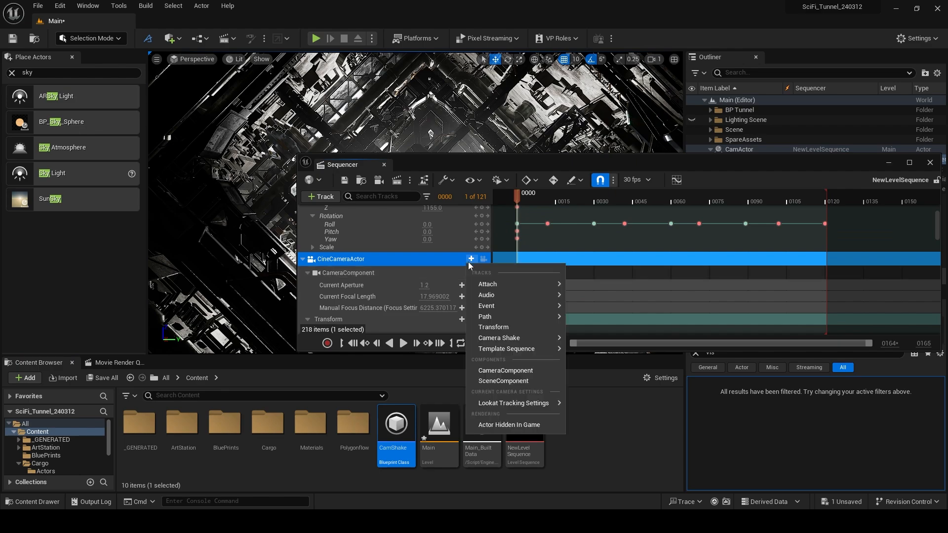
mouse_move(513, 337)
left_click(609, 378)
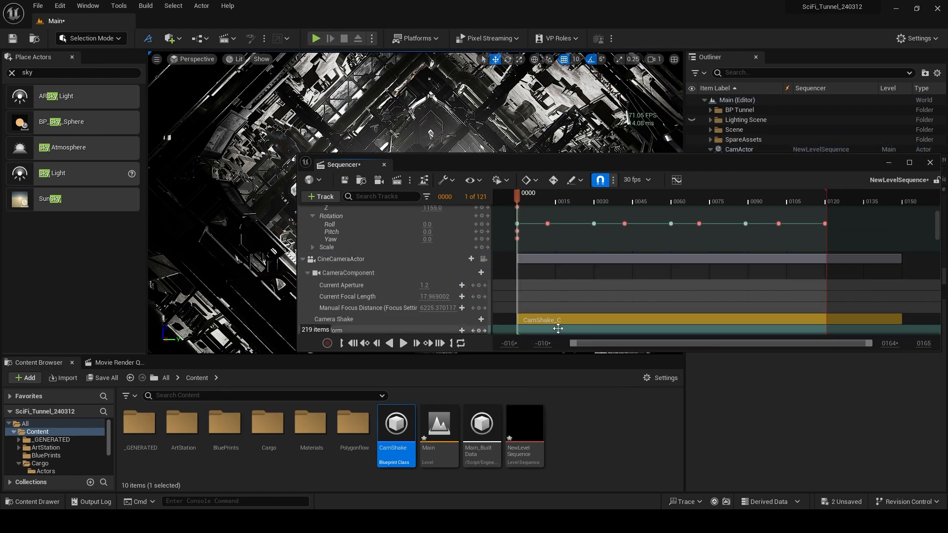
left_click(389, 480)
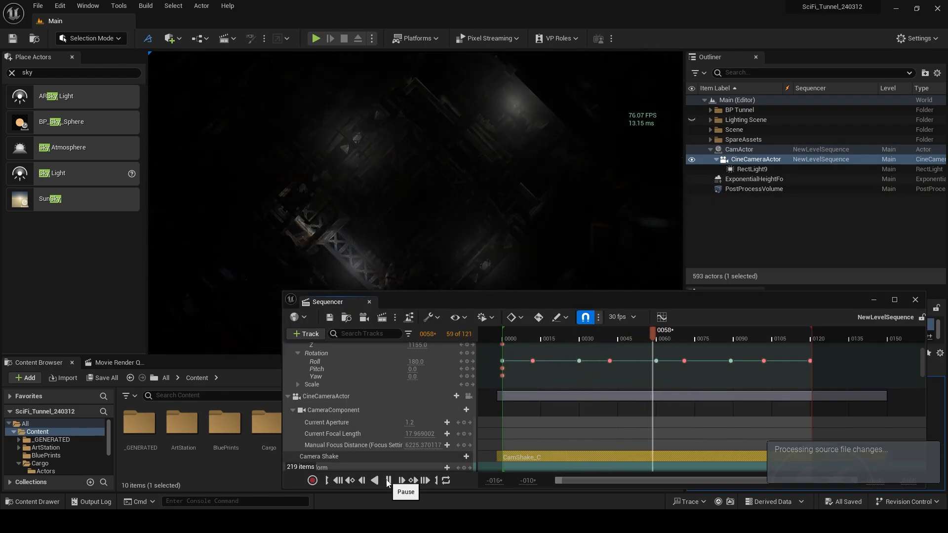
left_click(389, 480)
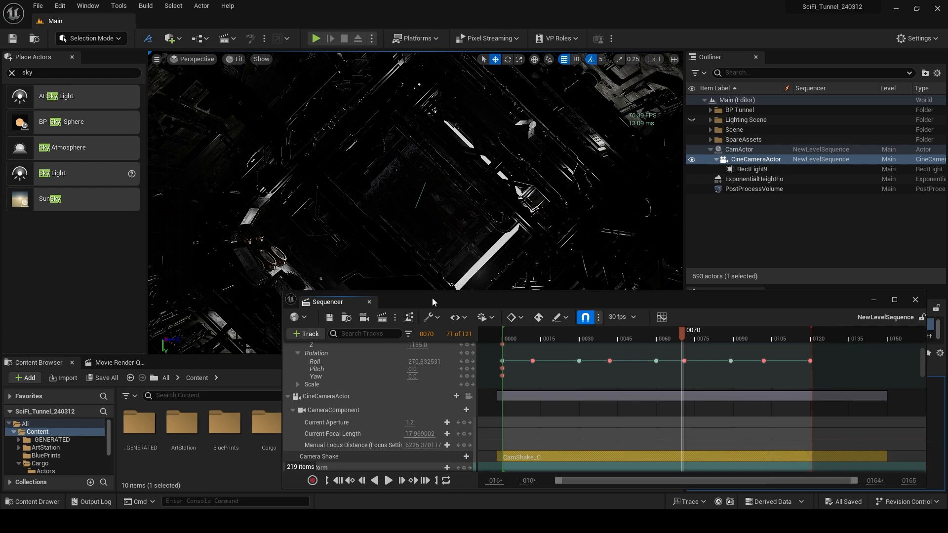
- Set CamShake's Location Amplitude Multiplier to 2 and Location Frequency Multiplier to 0.5, and replay the sequence
left_click_drag(433, 301, 416, 222)
double_click(396, 433)
left_click(413, 155)
type("2")
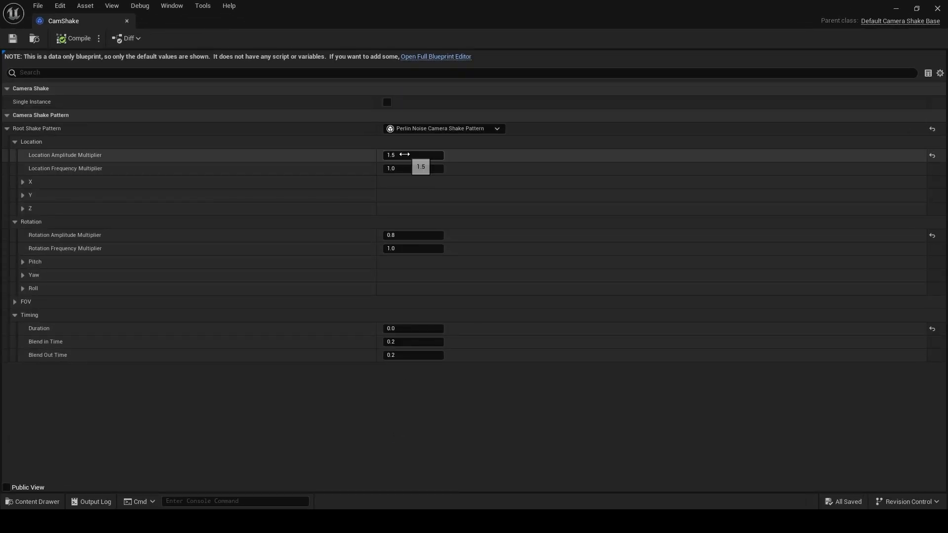
left_click(413, 168)
type("0.5")
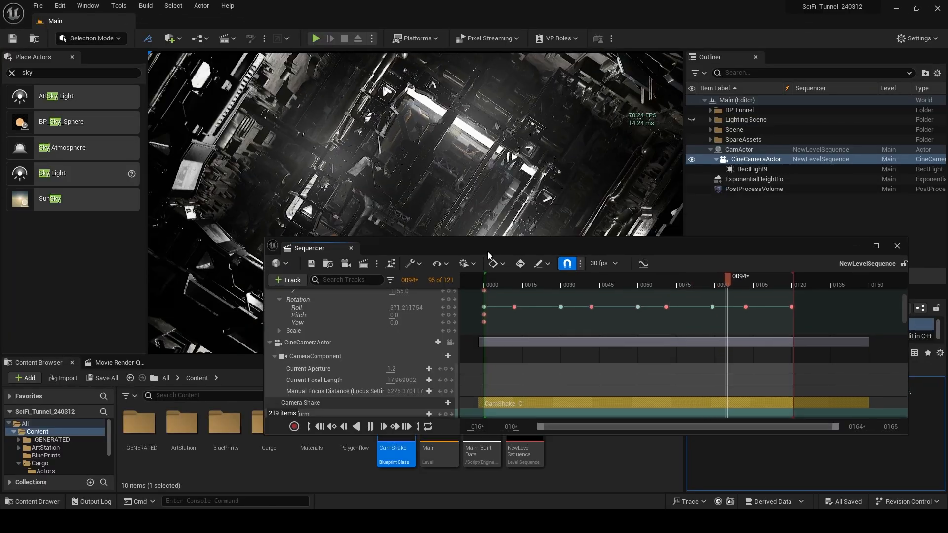
left_click_drag(488, 254, 497, 339)
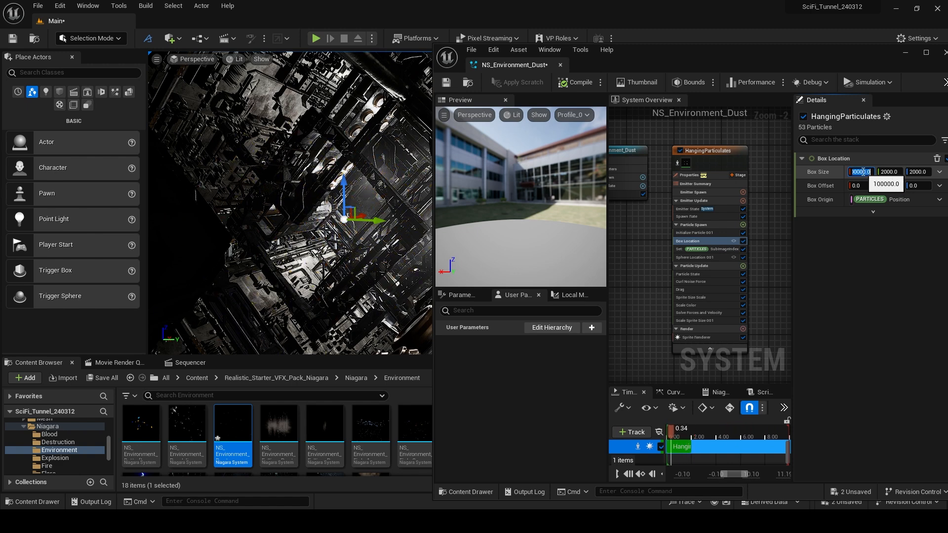
- Set the HangingParticulates emitter's Box Size to 100000, 3333, 3333 in NS_Environment_Dust and open its Spawn Rate value for editing
right_click_drag(349, 258, 410, 252)
right_click_drag(316, 247, 411, 243)
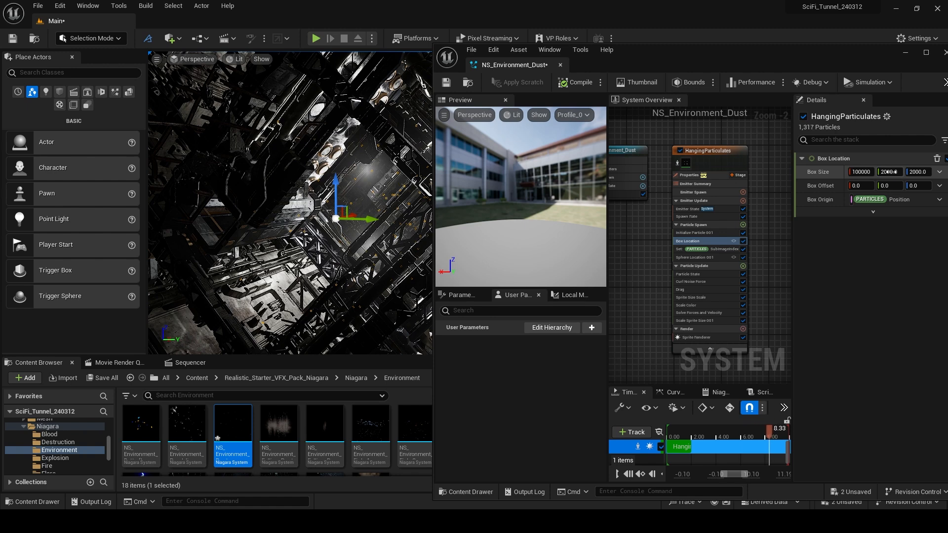
right_click_drag(368, 199, 362, 199)
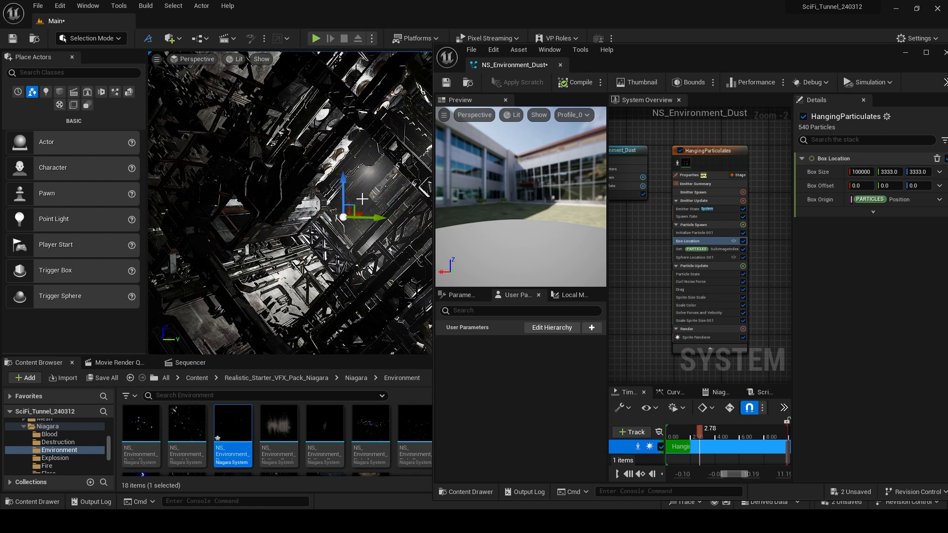
left_click(687, 216)
left_click(900, 173)
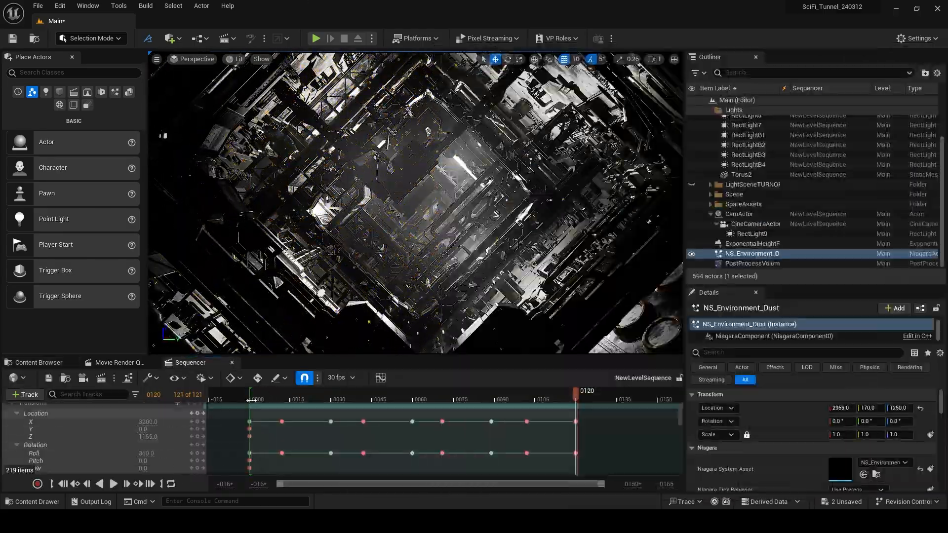
- Scrub the sequence back from its last frame to review the dust particles in the tunnel
left_click_drag(573, 390, 482, 390)
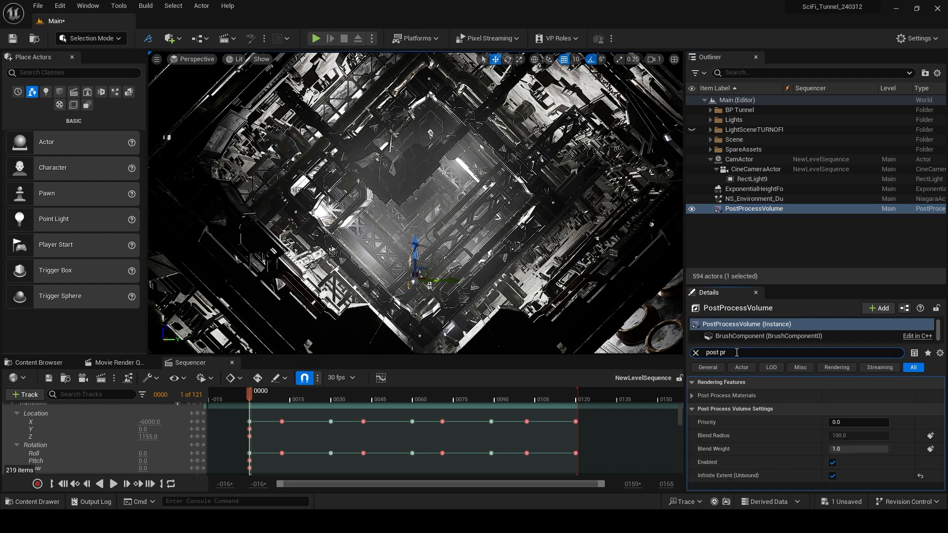
- Add one asset-reference element to the PostProcessVolume's Post Process Materials array
left_click(692, 395)
left_click(894, 409)
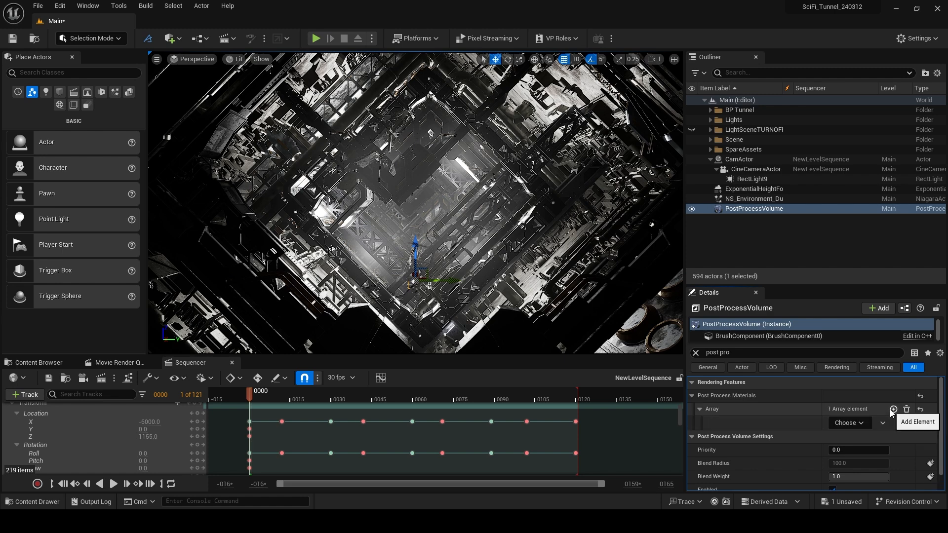
left_click(861, 425)
left_click(861, 434)
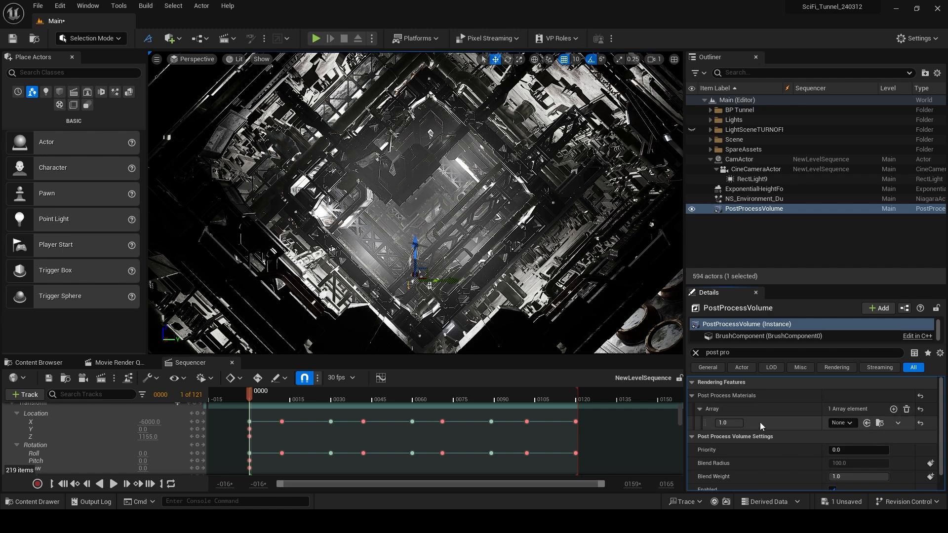
- Find the LensDistortion Presets folder and assign PP_Lens_Barrel_Slight to the new post process material element
left_click(40, 364)
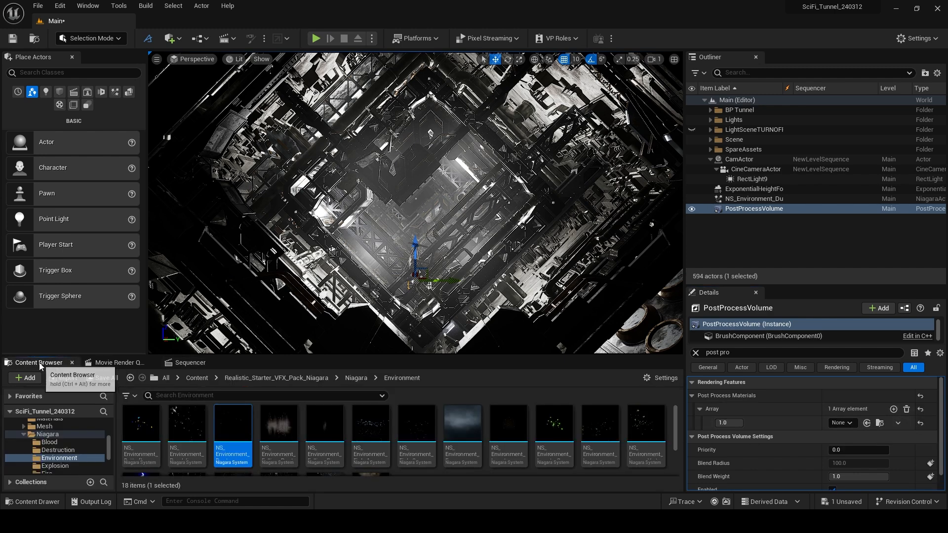
left_click(197, 377)
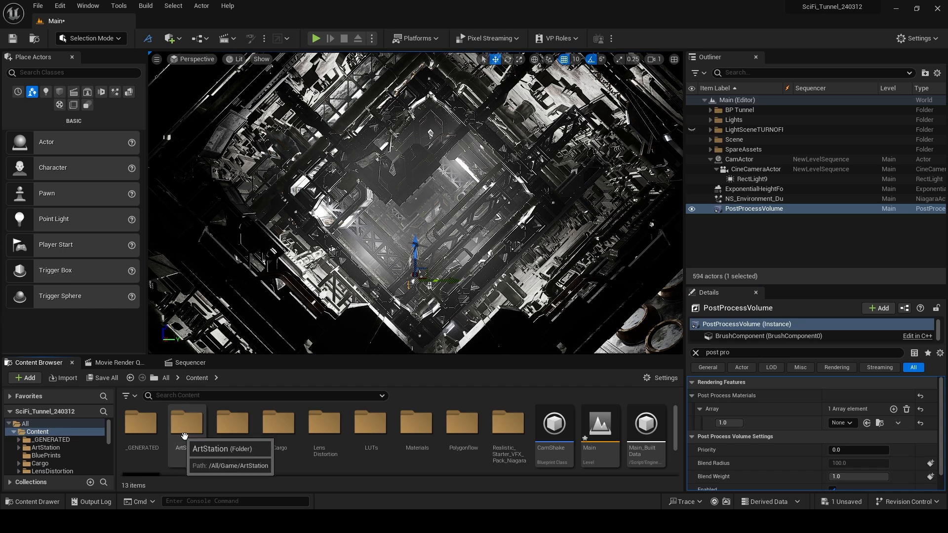
double_click(324, 424)
left_click(182, 423)
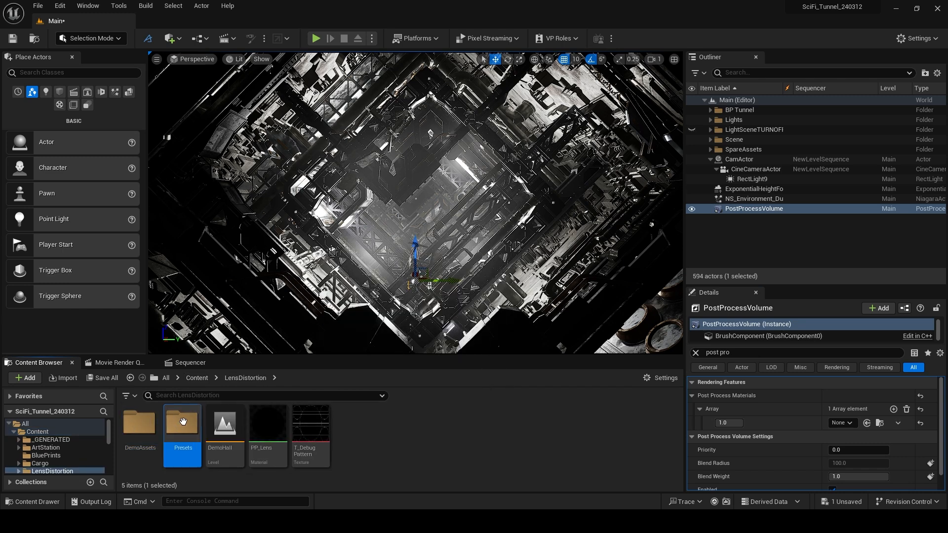
double_click(131, 420)
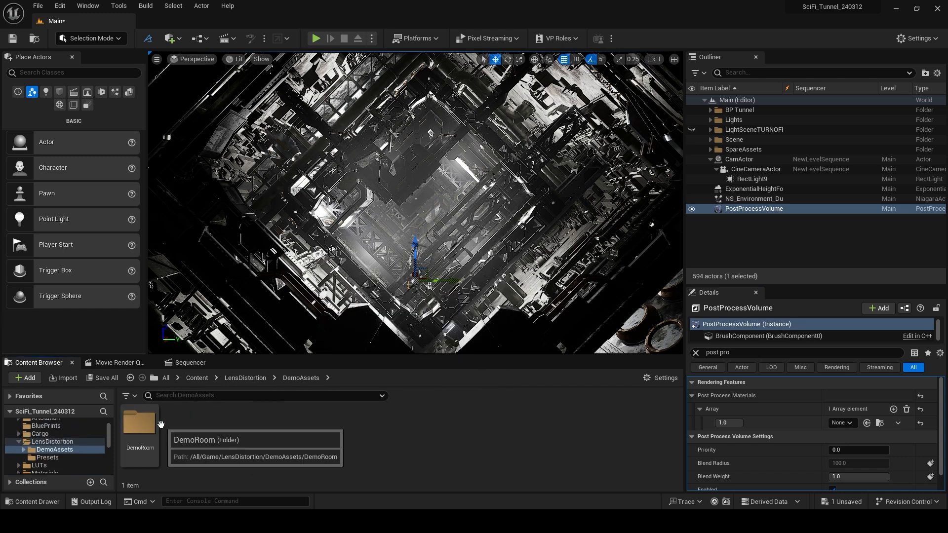
left_click(238, 378)
double_click(182, 423)
left_click_drag(140, 424, 836, 427)
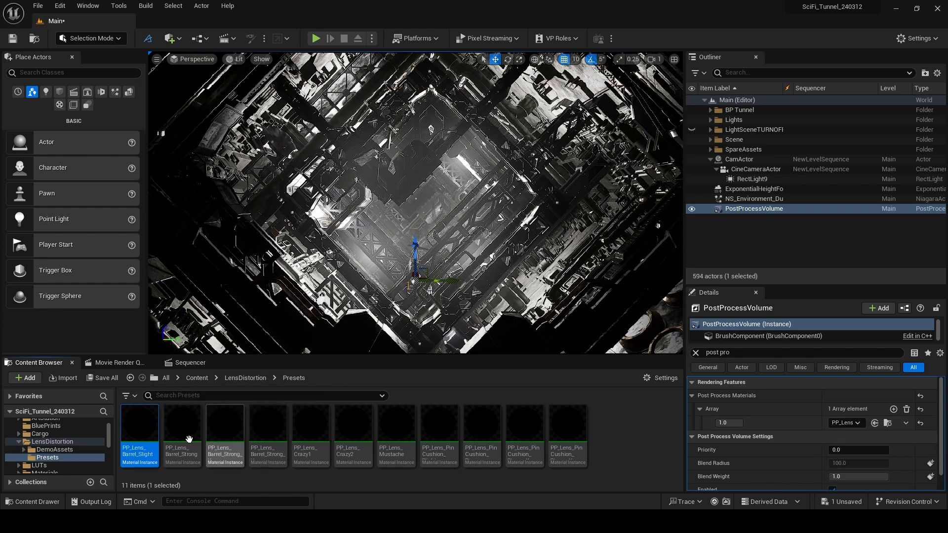
- Try the other Barrel, Crazy and PinCushion lens presets as the post process material, ending with the second PinCushion preset
left_click_drag(189, 439, 846, 424)
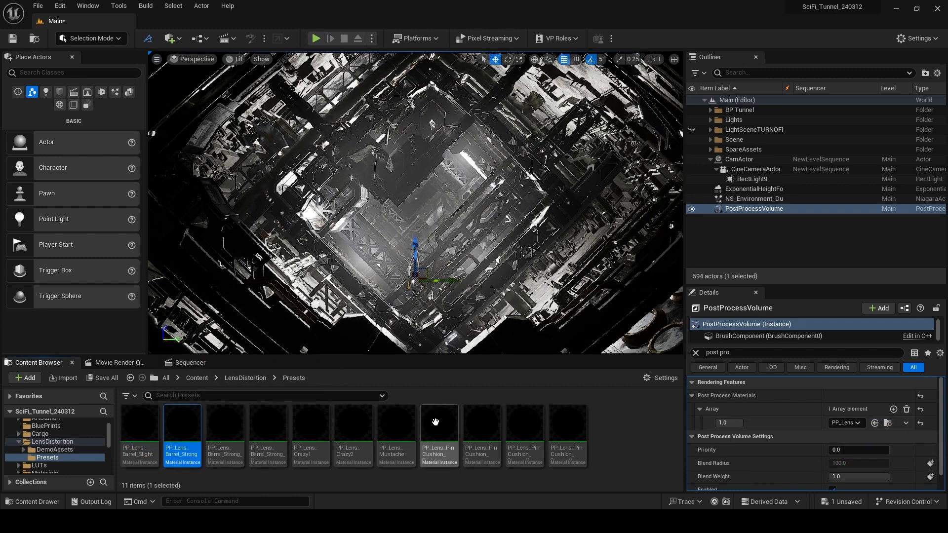
left_click_drag(231, 422, 845, 422)
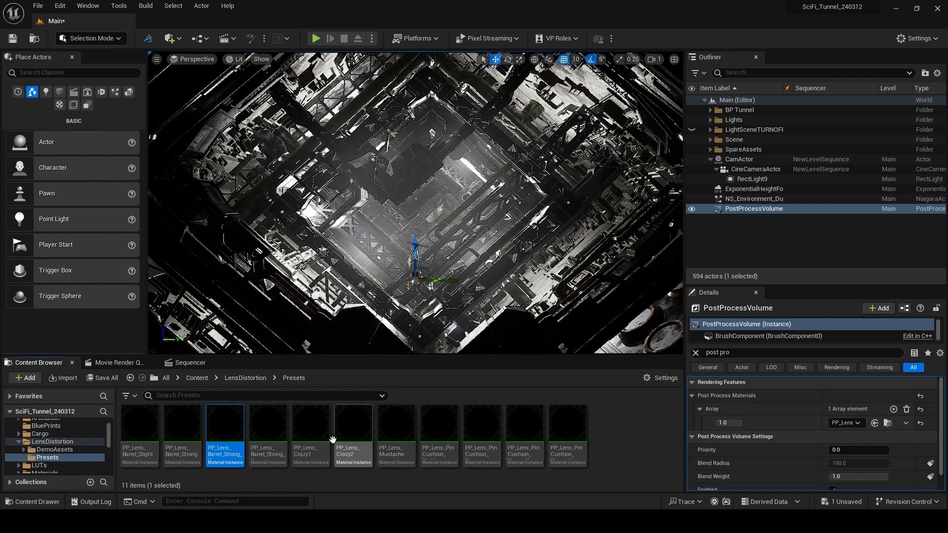
left_click_drag(268, 429, 836, 426)
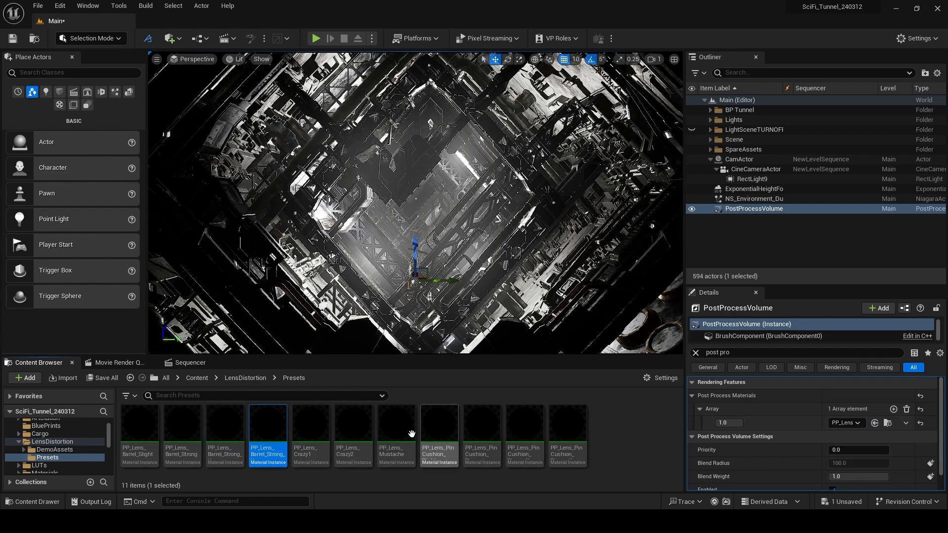
left_click_drag(312, 430, 838, 421)
left_click_drag(838, 421, 840, 423)
left_click_drag(354, 430, 840, 418)
left_click_drag(840, 418, 841, 424)
left_click_drag(439, 430, 841, 426)
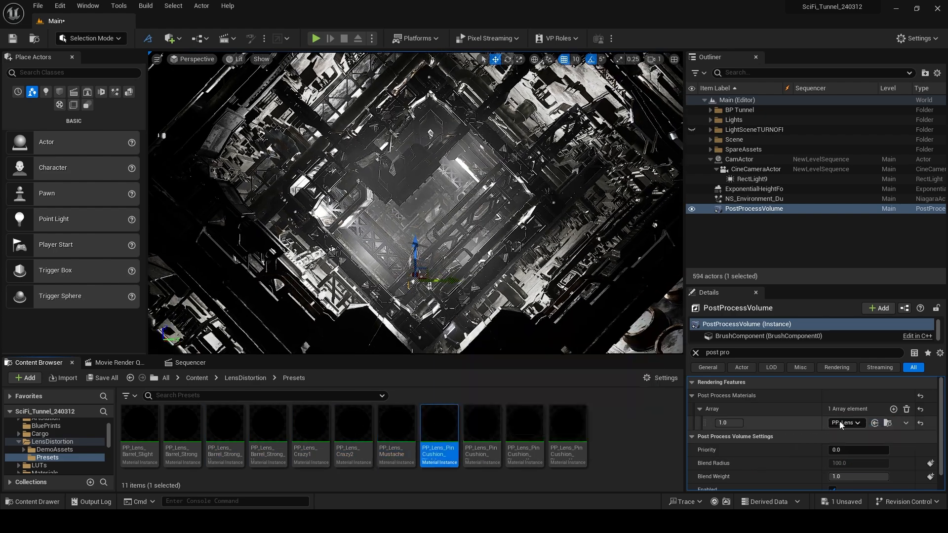
left_click_drag(482, 430, 841, 424)
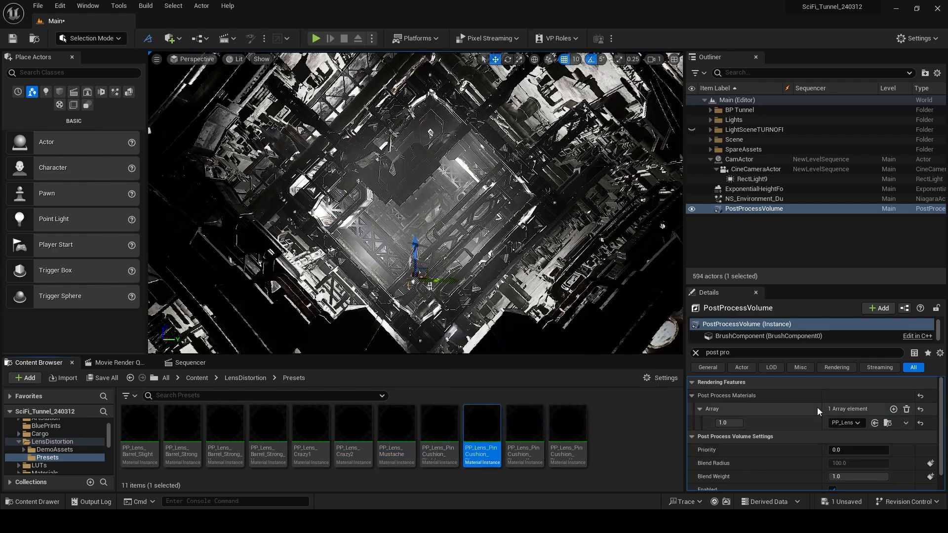
- Check the PostProcessVolume's exposure settings, and set its motion blur amount to 0
left_click_drag(736, 423, 731, 423)
left_click(740, 353)
type("ex")
scroll(749, 432, "down", 3)
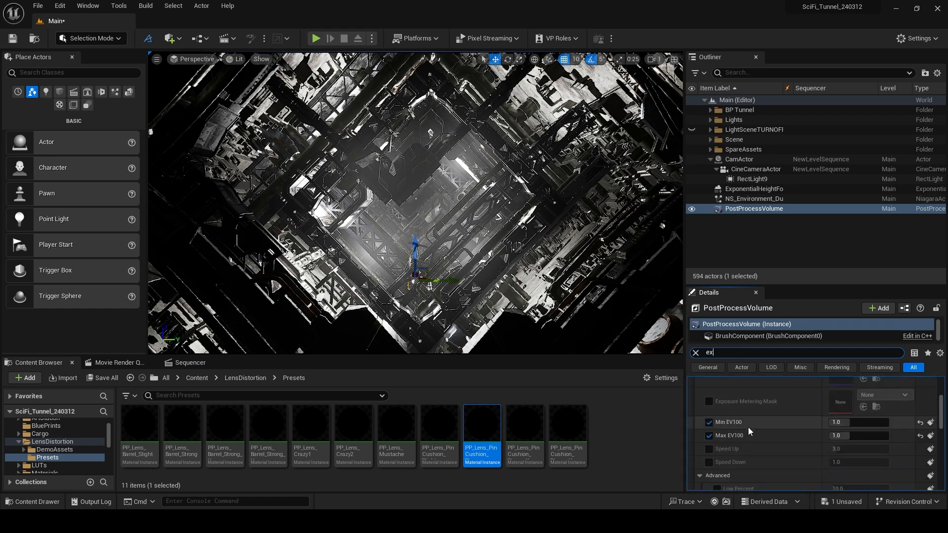
scroll(761, 417, "down", 5)
left_click(741, 353)
type("motion")
left_click(855, 408)
type("0")
left_click(696, 353)
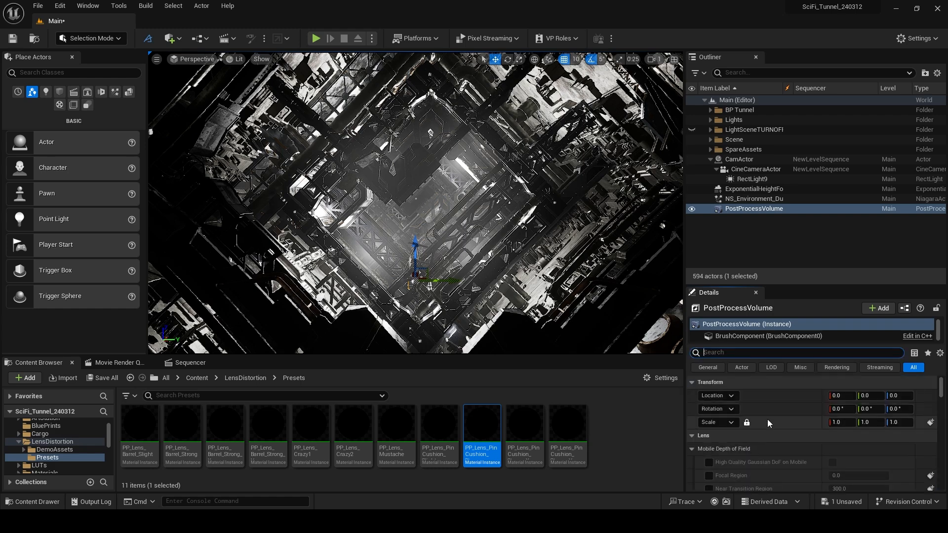
- Enable the Bloom Intensity override and set Chromatic Aberration Intensity to 0.5
scroll(768, 423, "down", 8)
left_click(710, 447)
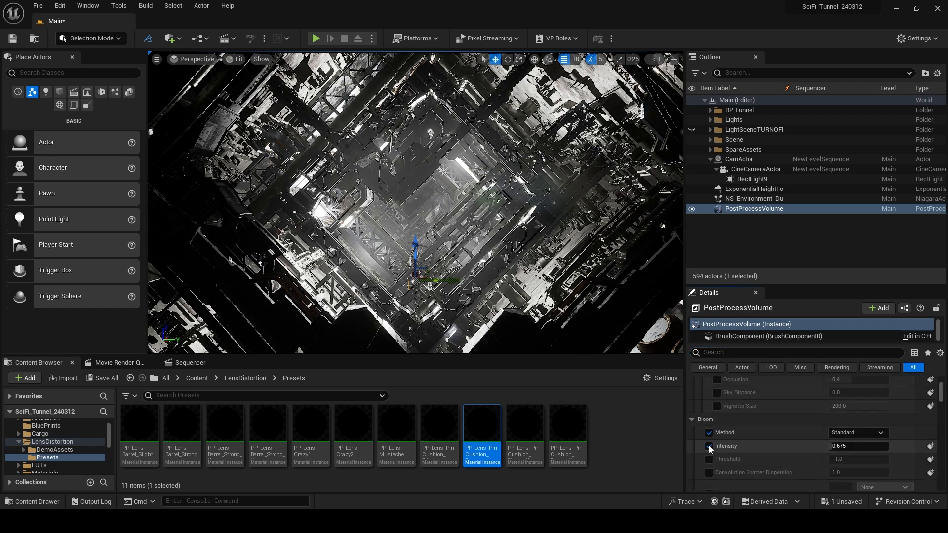
scroll(714, 444, "down", 15)
left_click(711, 410)
left_click(846, 410)
type("5")
key("Return")
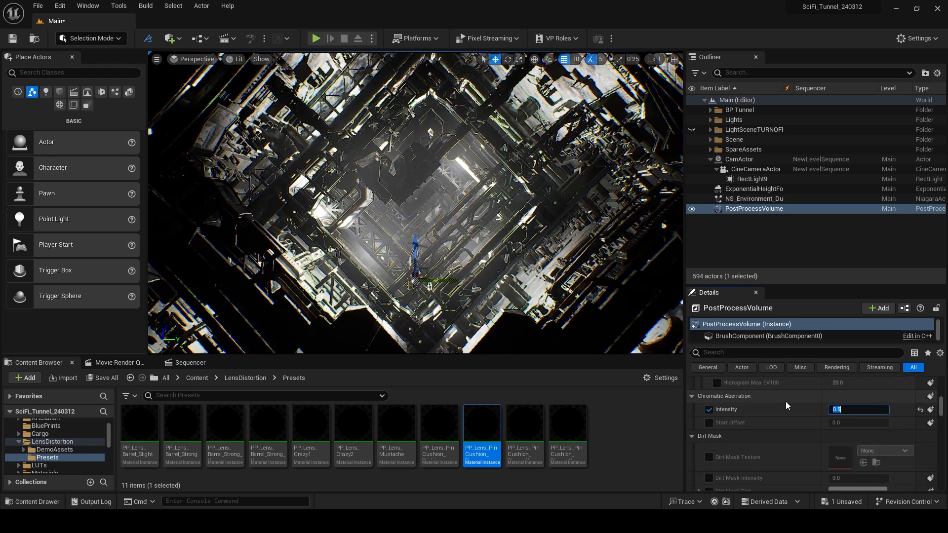
- Enable Lens Flares Intensity at 1.0 and turn on the White Balance temperature type with Temp at 5960
scroll(715, 445, "down", 3)
scroll(713, 447, "down", 5)
left_click(709, 423)
left_click(843, 422)
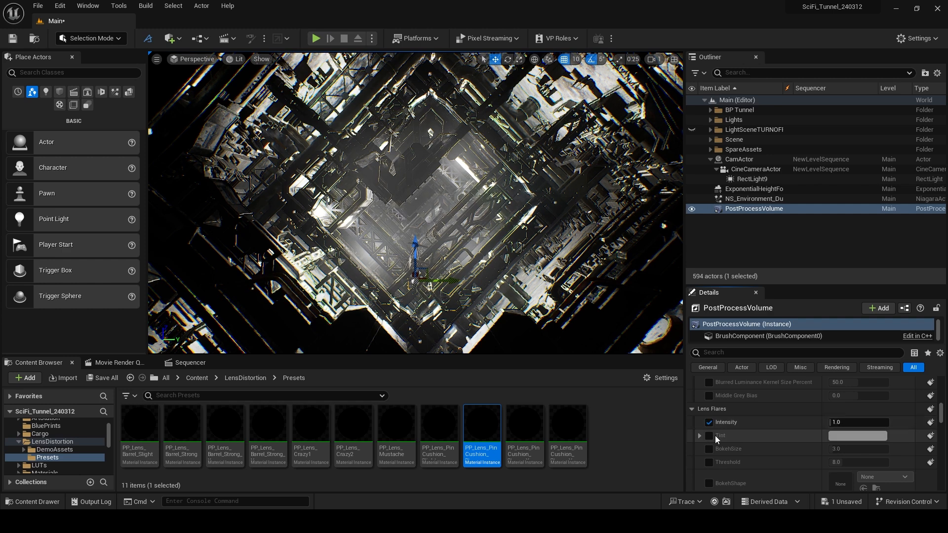
scroll(715, 437, "down", 3)
left_click(709, 420)
left_click_drag(852, 420, 847, 441)
scroll(708, 420, "down", 5)
left_click(709, 427)
left_click(709, 440)
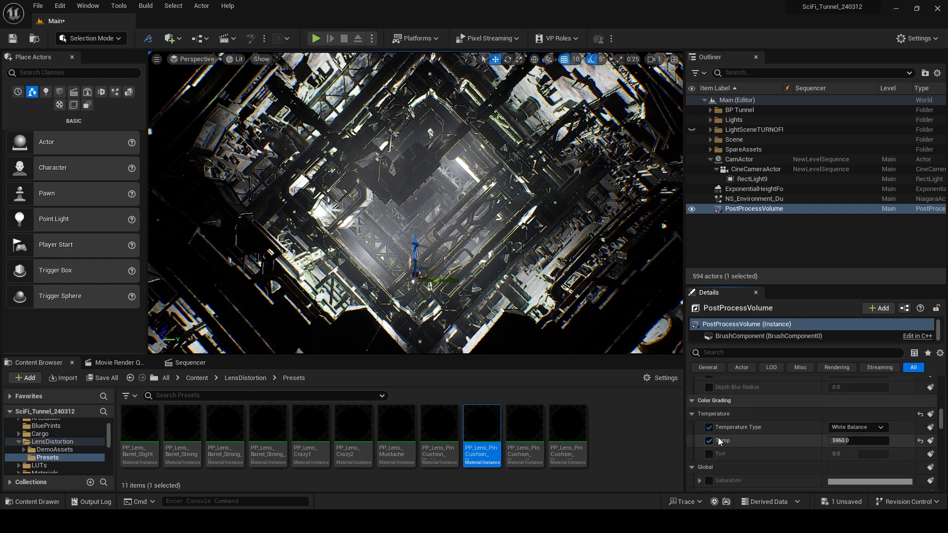
- Enable the Lumen Reflections Quality override at 1.0 and look through the remaining PostProcessVolume settings
scroll(719, 434, "down", 20)
left_click(709, 437)
left_click(857, 437)
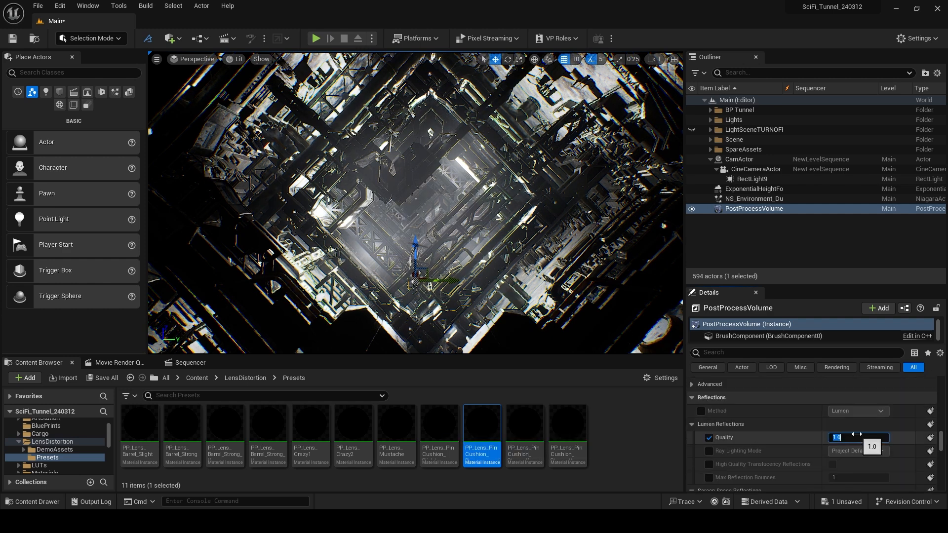
scroll(751, 423, "down", 15)
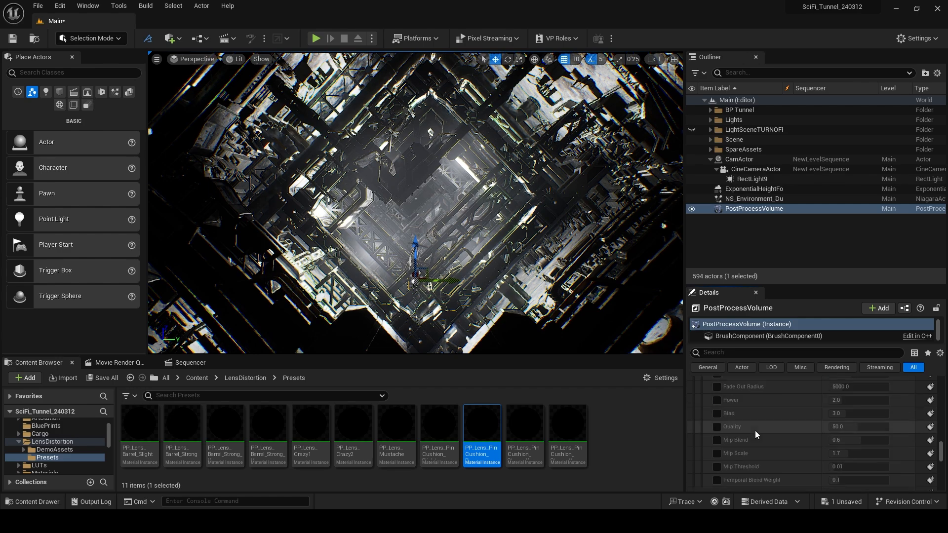
scroll(757, 428, "up", 15)
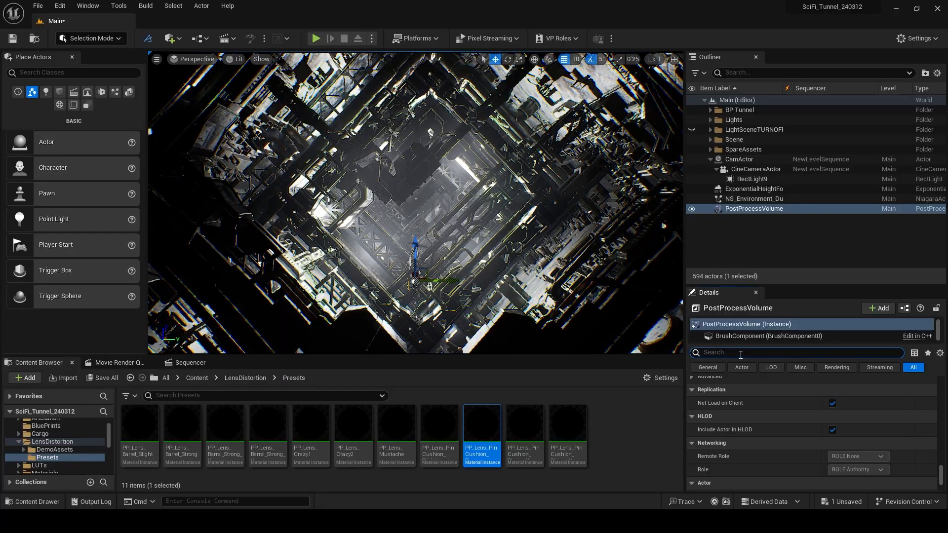
- Enable the PostProcessVolume's Color Grading LUT and Color Grading LUT Intensity overrides
type("lut")
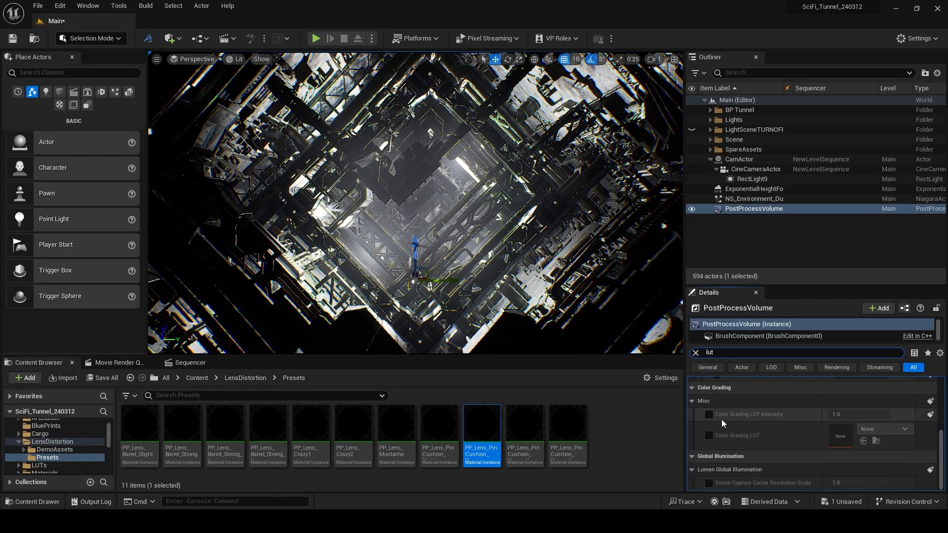
left_click(709, 436)
left_click(709, 414)
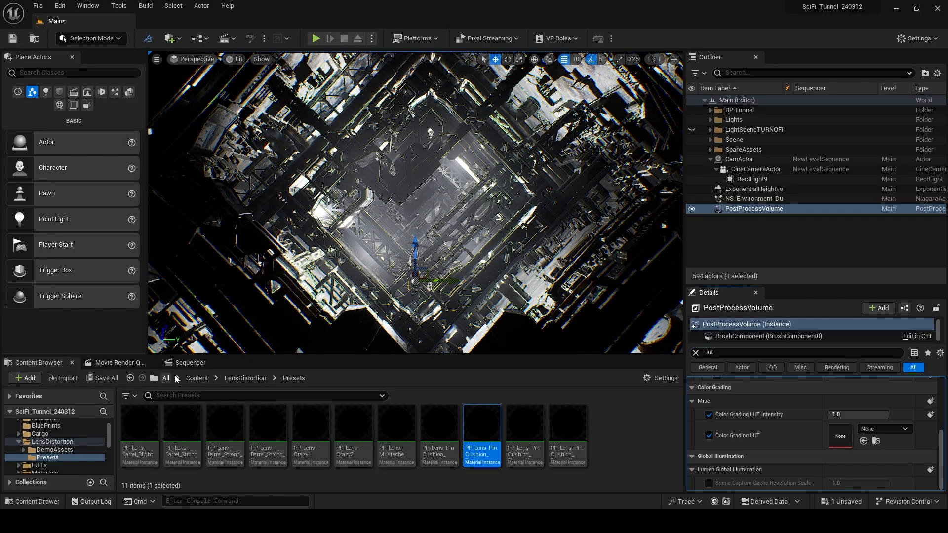
- Browse the packs in the LUTs folder and open 50_Color_Correction_LUTs_Pack
left_click(197, 379)
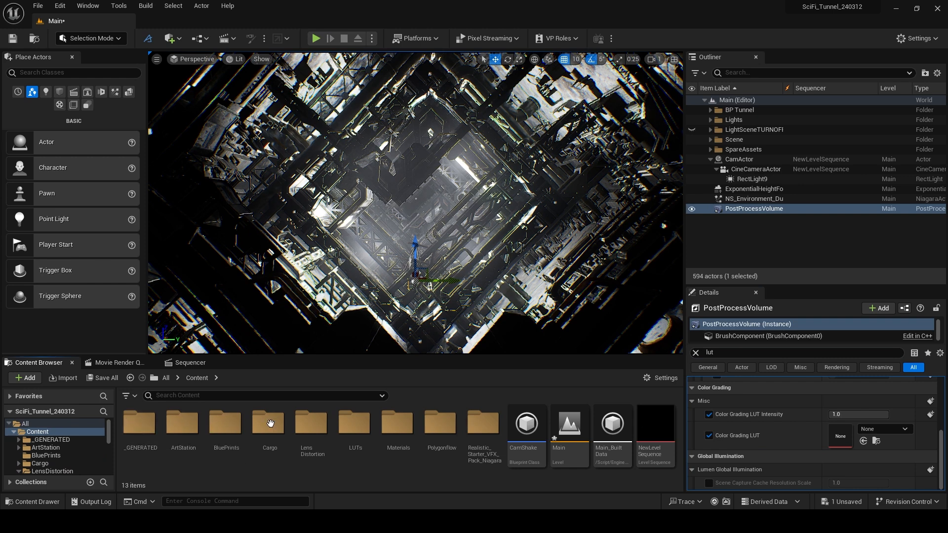
double_click(347, 426)
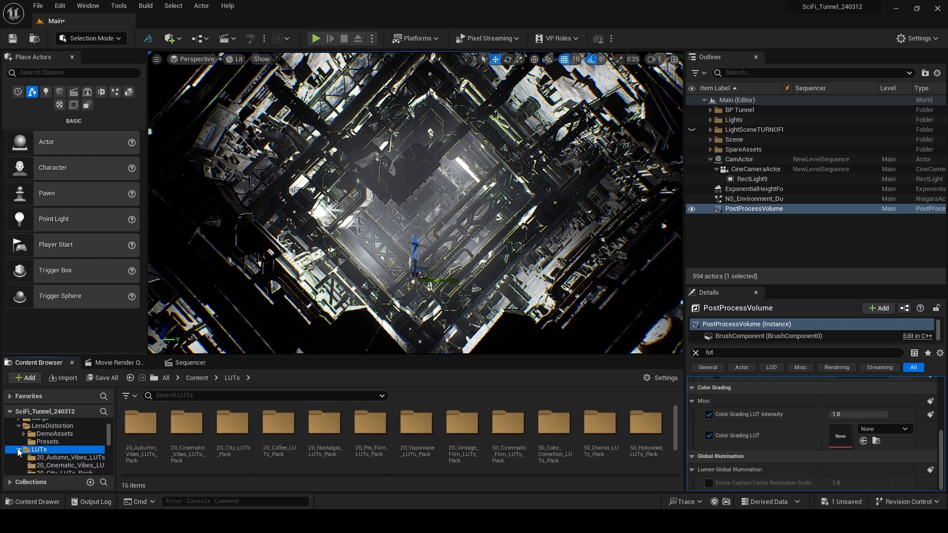
left_click(74, 443)
left_click(73, 450)
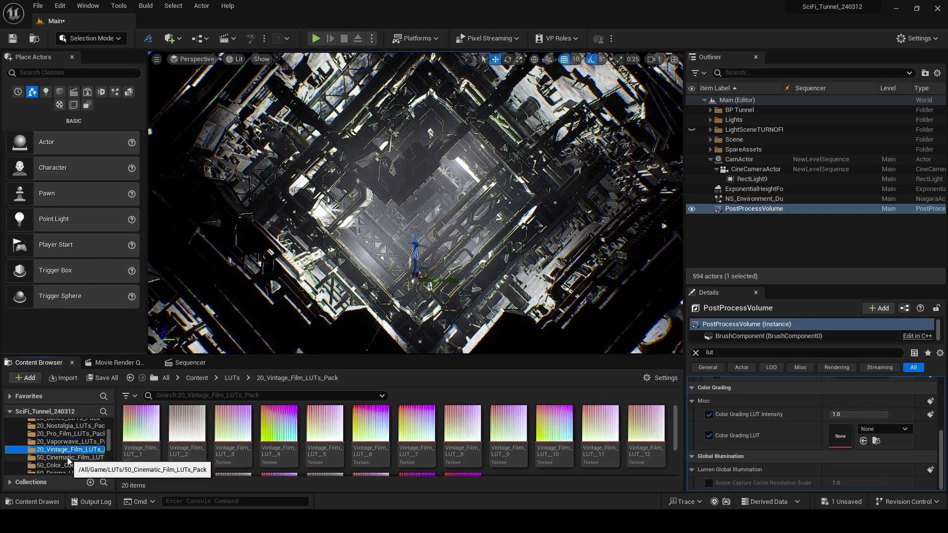
left_click(74, 458)
scroll(85, 453, "down", 1)
left_click(74, 450)
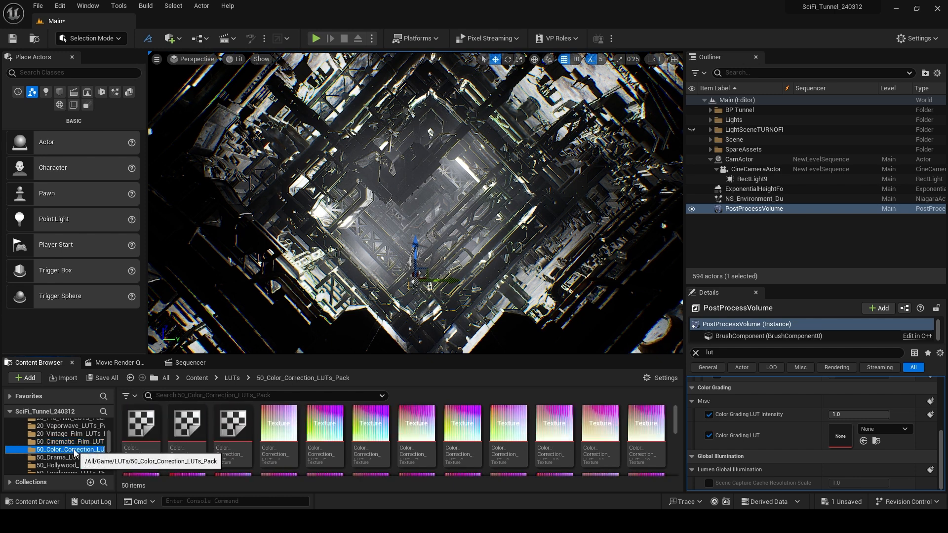
- Try the first four color correction textures as Color Grading LUT, and assign the fifth texture from the 50_Cinematic_Film LUTs pack
left_click_drag(146, 422, 840, 436)
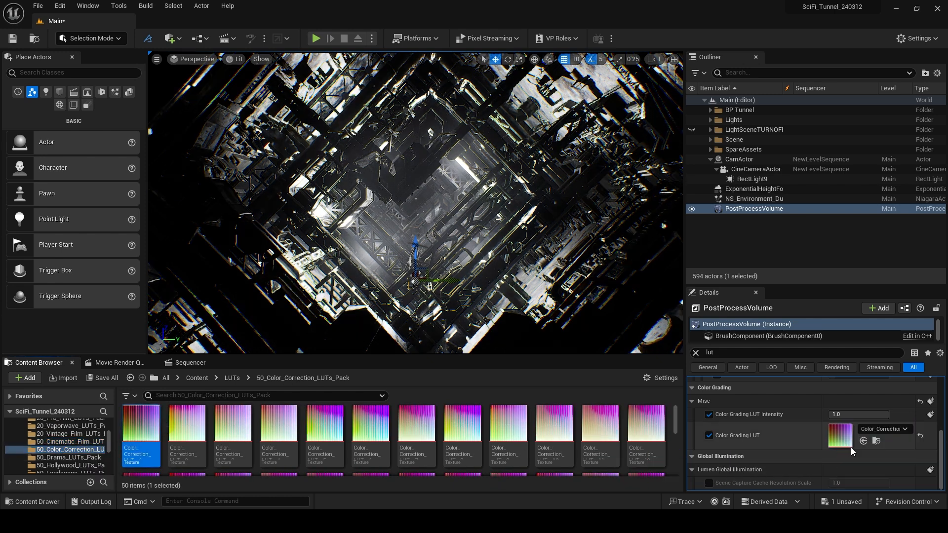
left_click_drag(186, 425, 840, 436)
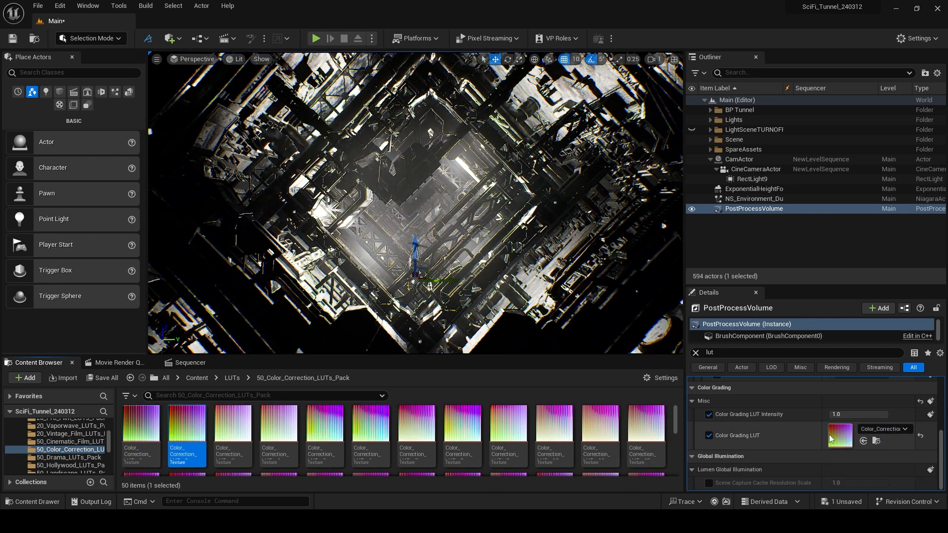
left_click_drag(234, 425, 840, 436)
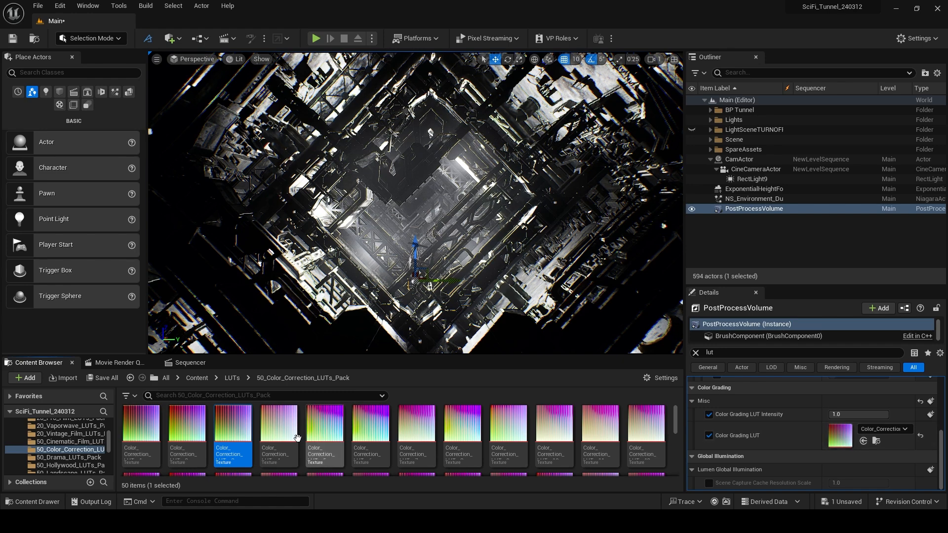
left_click_drag(280, 429, 839, 436)
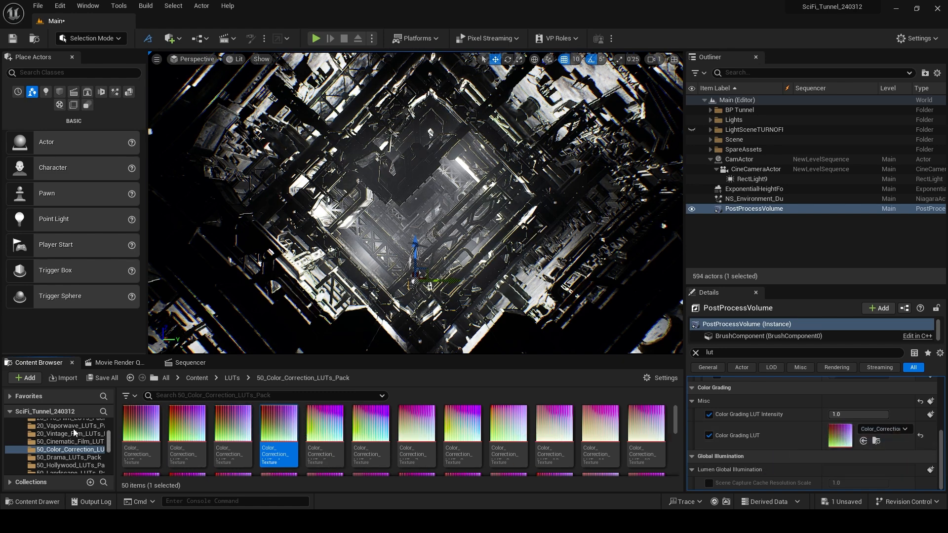
left_click(61, 442)
left_click_drag(325, 425, 840, 437)
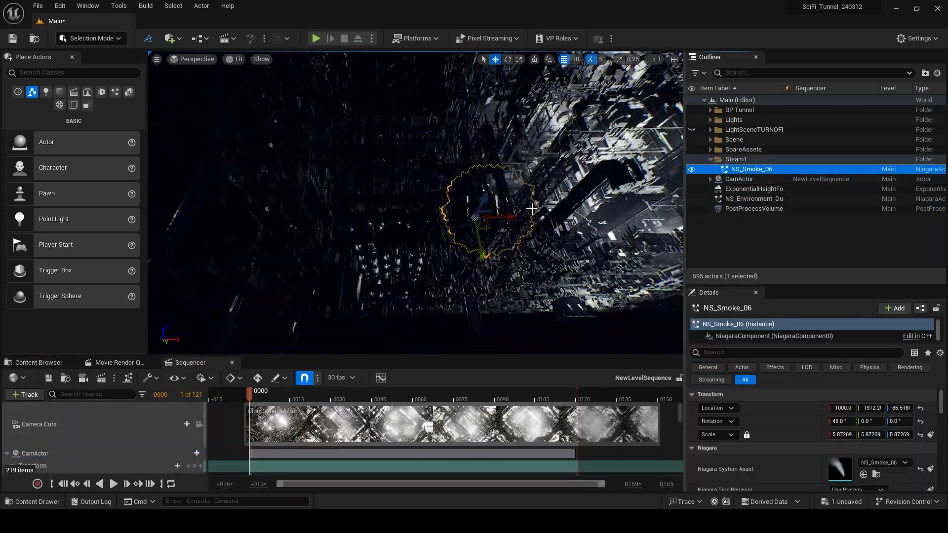
- Select the smoke systems NS_Smoke_1 through NS_Smoke_4 in the Steam1 folder
left_click(718, 120)
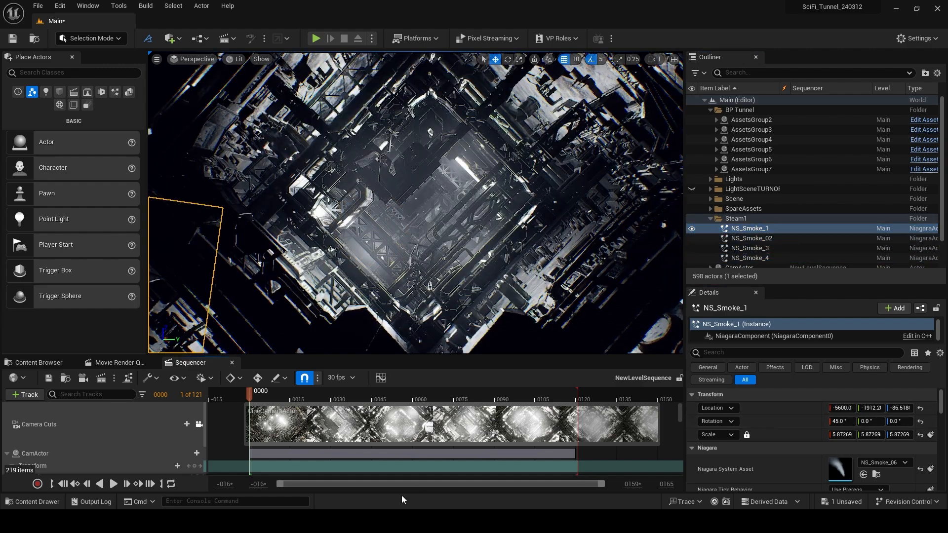
left_click(750, 228)
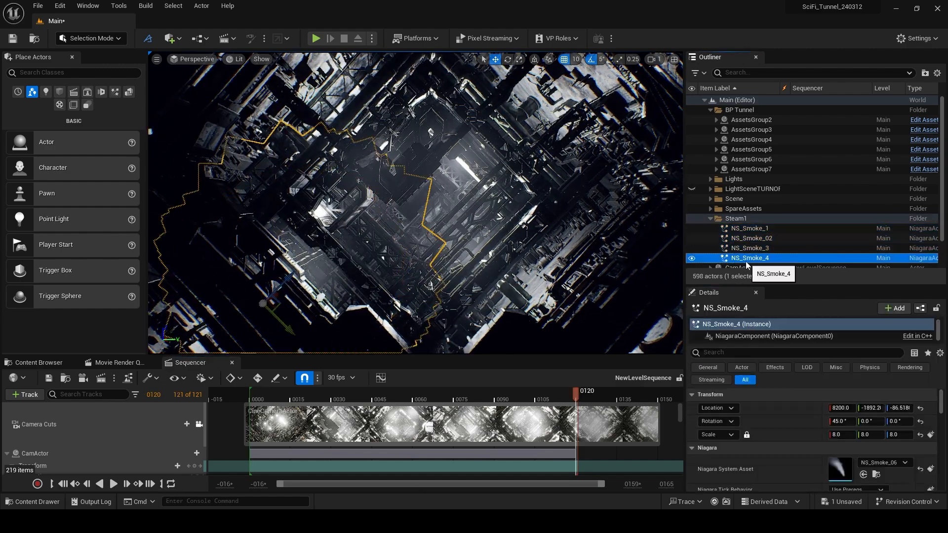
left_click(750, 259, "shift")
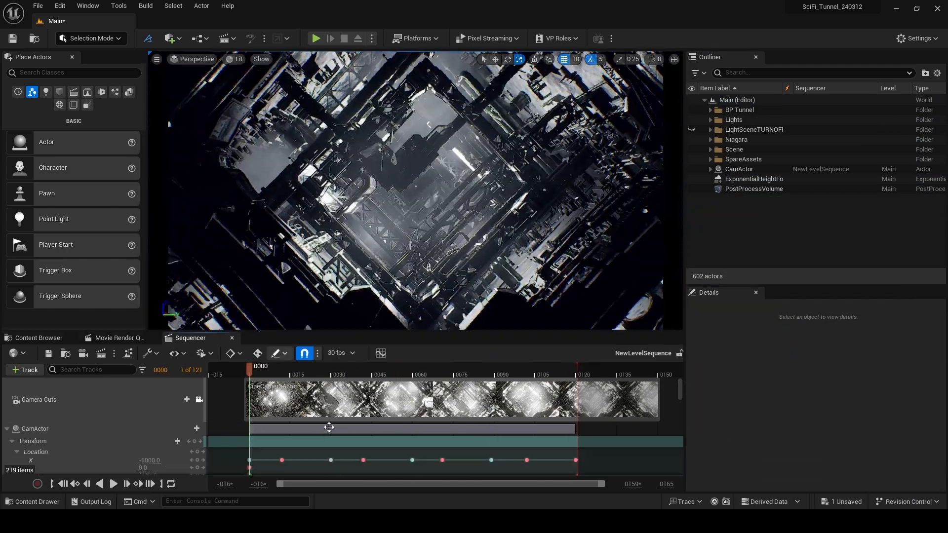
- Attach two rect lights to the CineCameraActor, set RectLight10's Source Width and Source Height to 1111, and preview the lighting along the sequence
left_click_drag(242, 381, 287, 374)
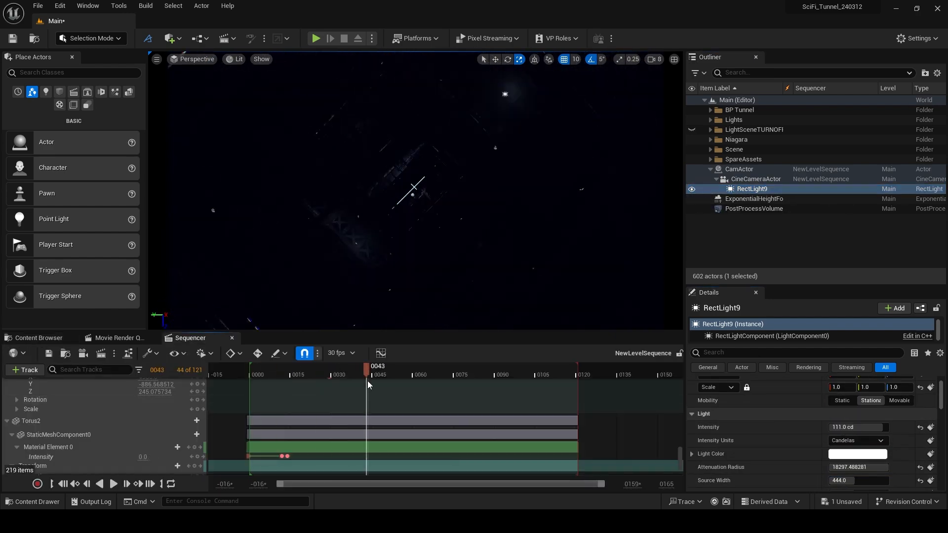
left_click_drag(371, 375, 579, 374)
type("11")
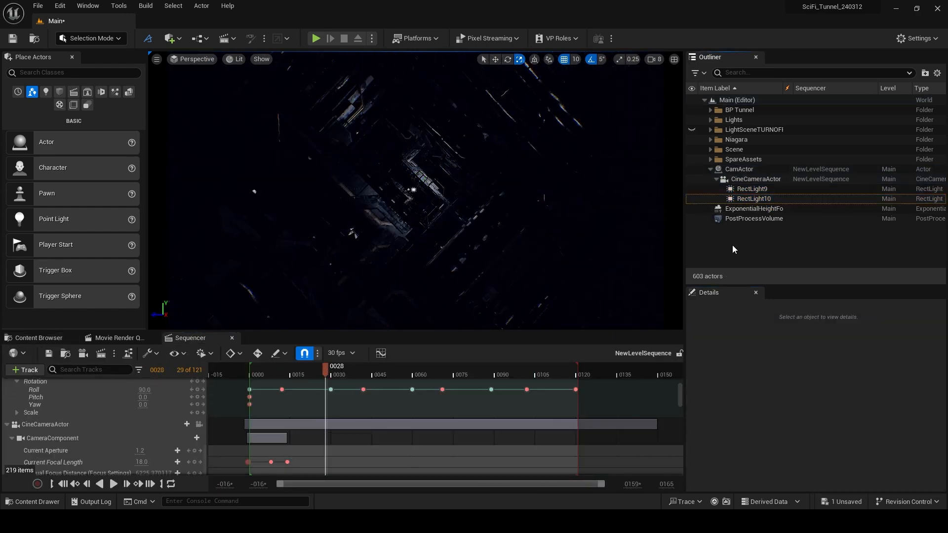
scroll(854, 430, "down", 2)
left_click(854, 431)
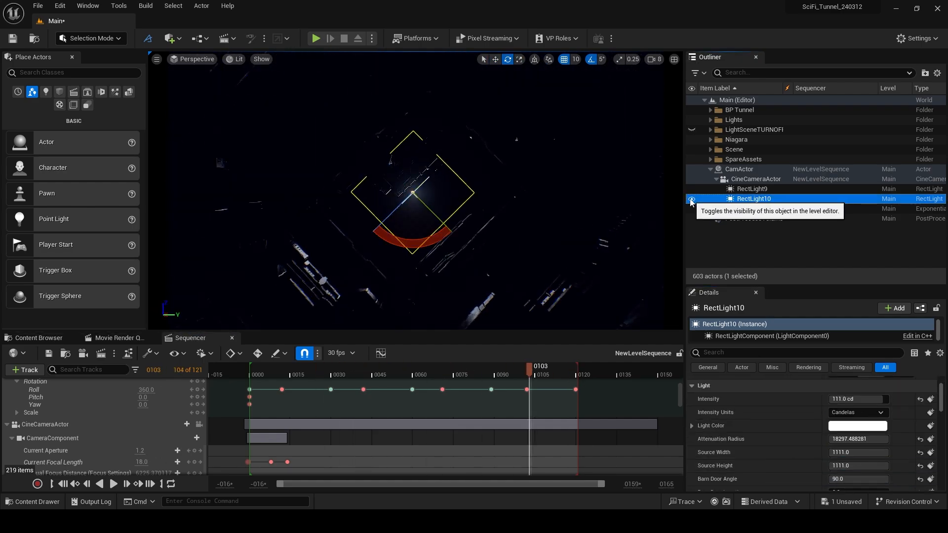
left_click(113, 484)
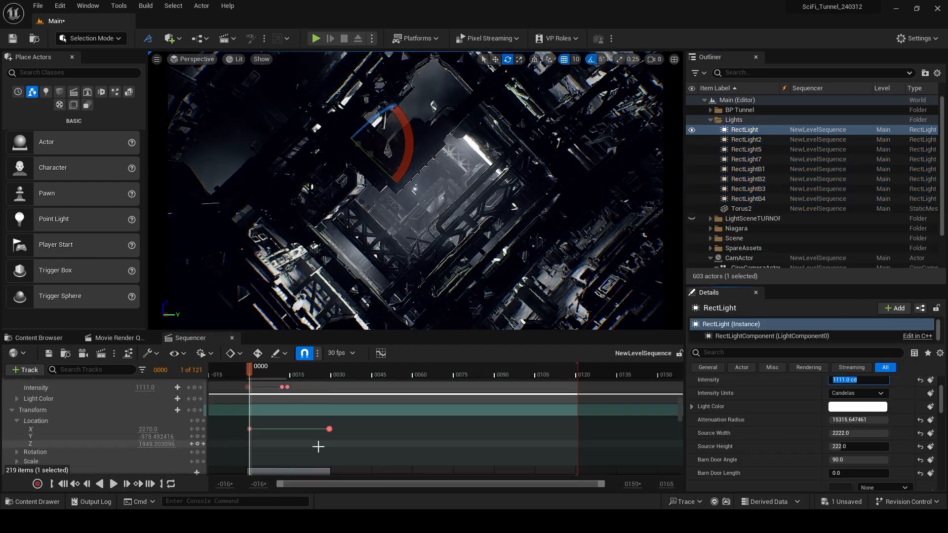
- Raise the peak Intensity keys of RectLight, RectLight2, RectLight5 and RectLight7 together in the curve editor
left_click(381, 353)
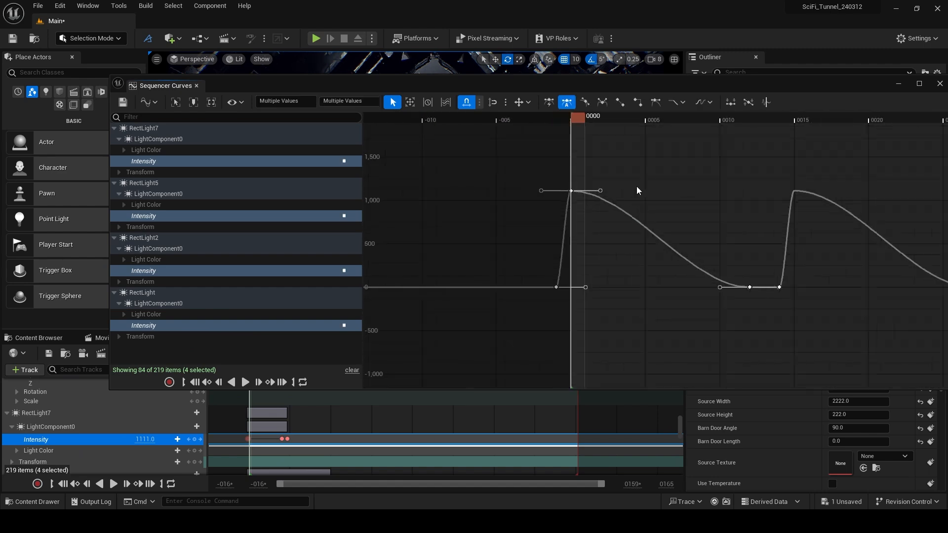
key("ctrl+z")
left_click(918, 292)
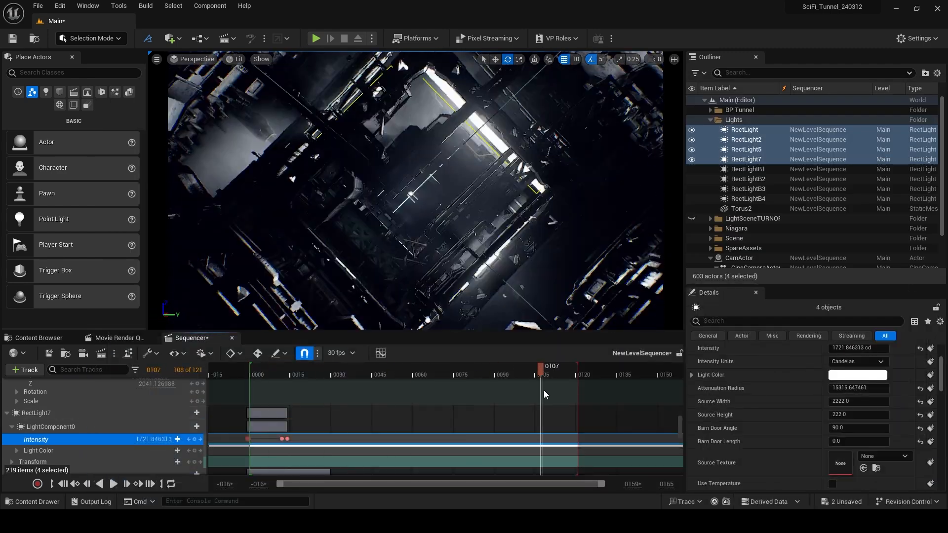